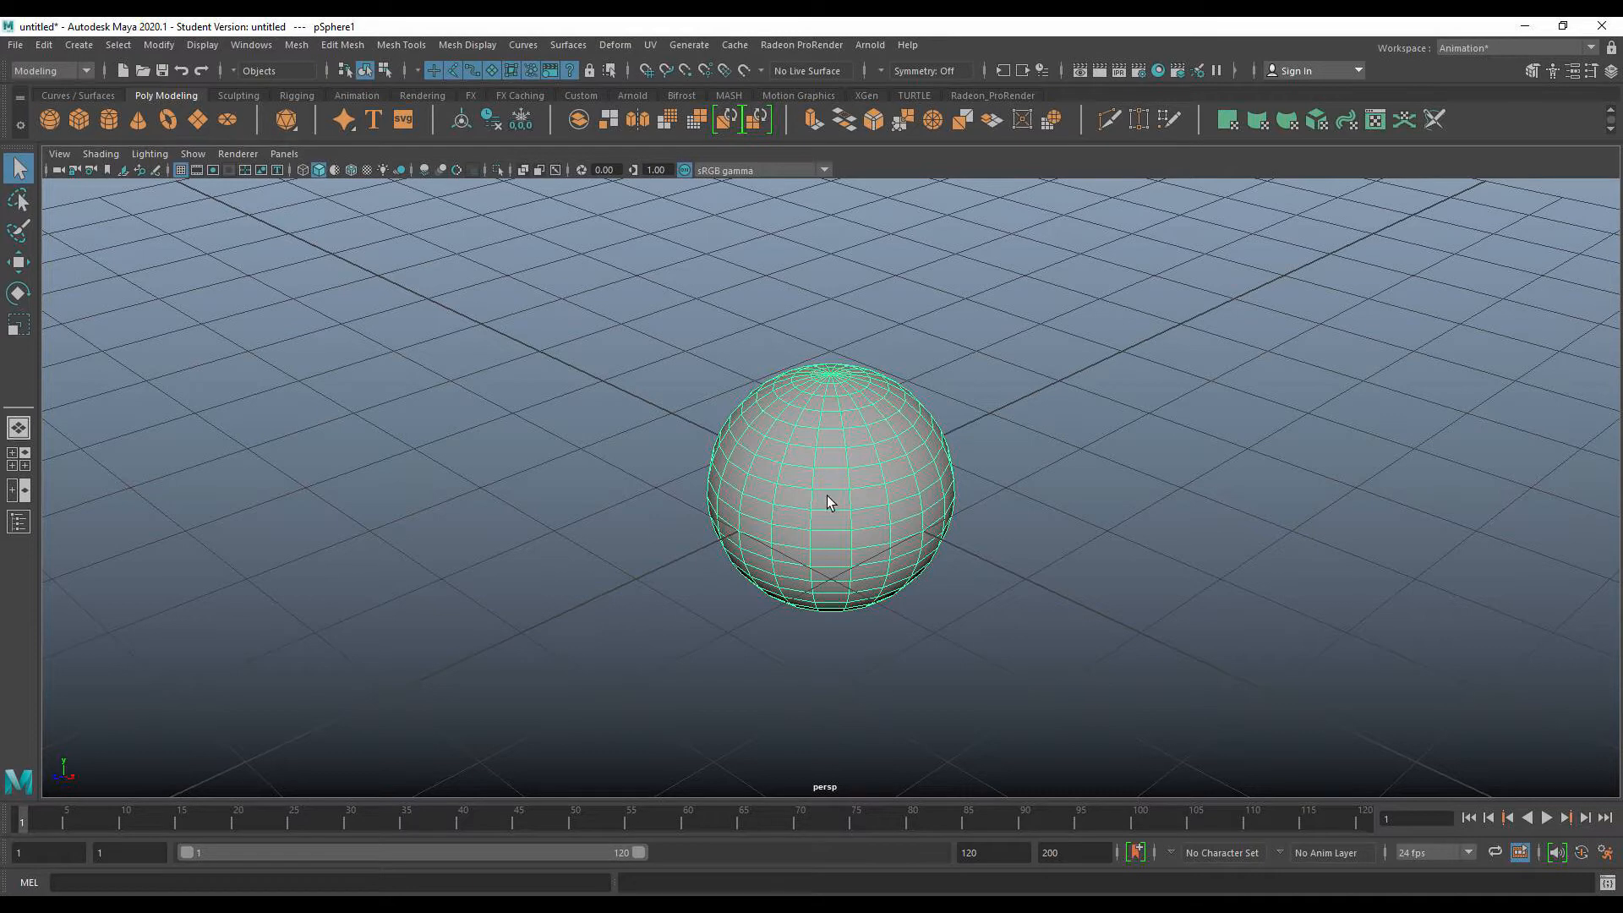
# Scale the sphere along its vertical axis into a tall, narrow ellipsoid.
pyautogui.moveTo(992, 535)
pyautogui.keyDown('alt'); pyautogui.mouseDown()
pyautogui.moveTo(1010, 529)
pyautogui.moveTo(1001, 515)
pyautogui.mouseUp(); pyautogui.keyUp('alt')
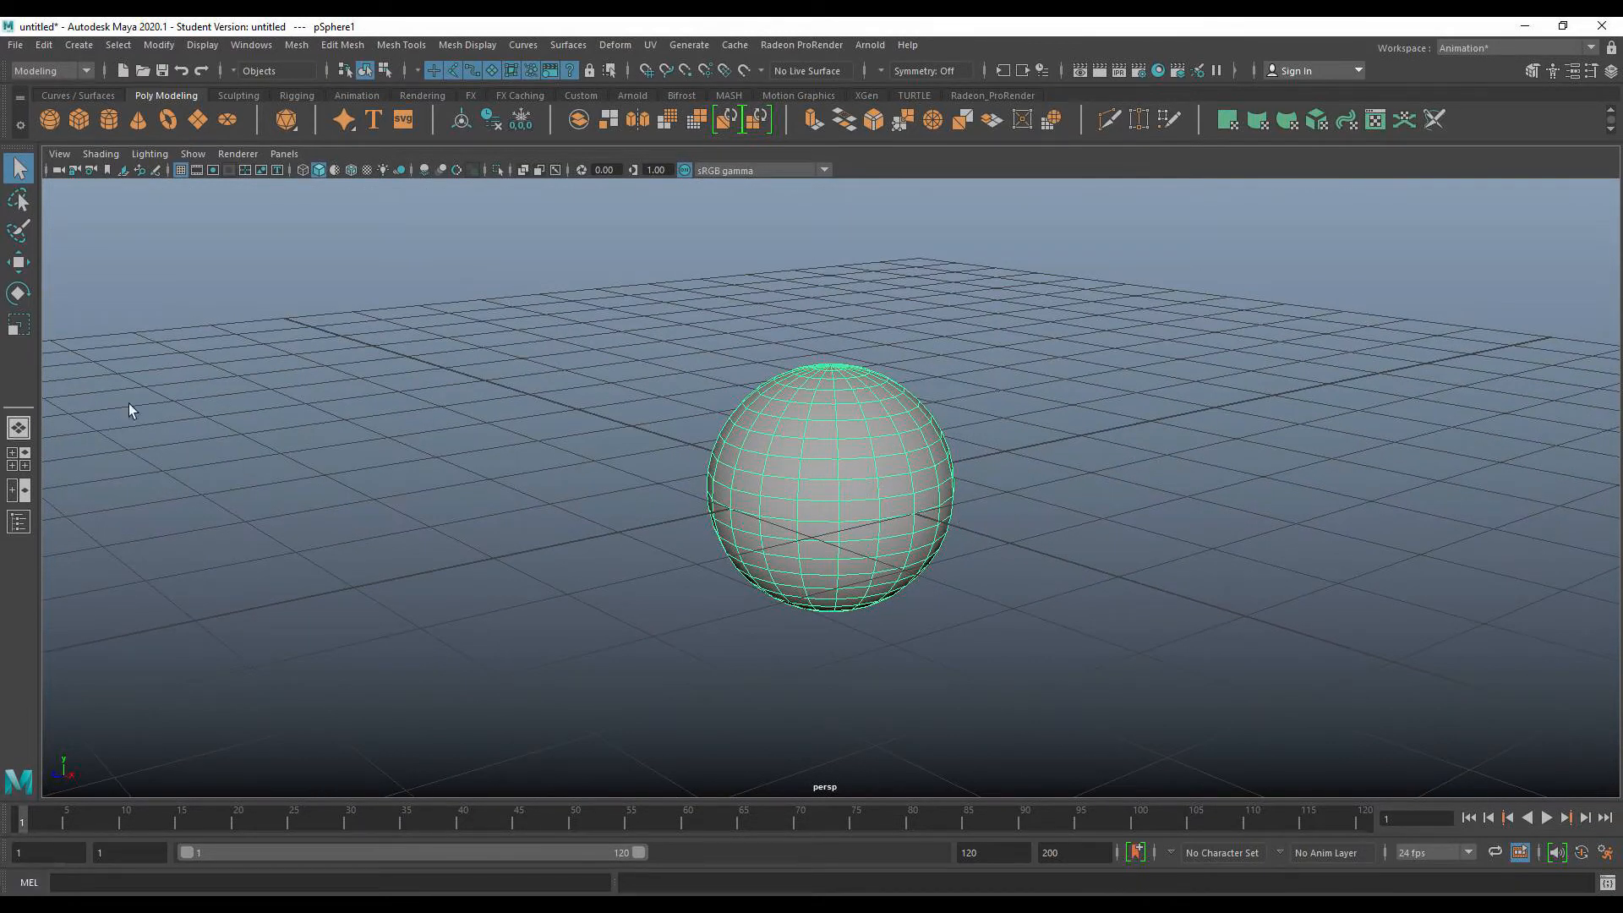
pyautogui.click(19, 325)
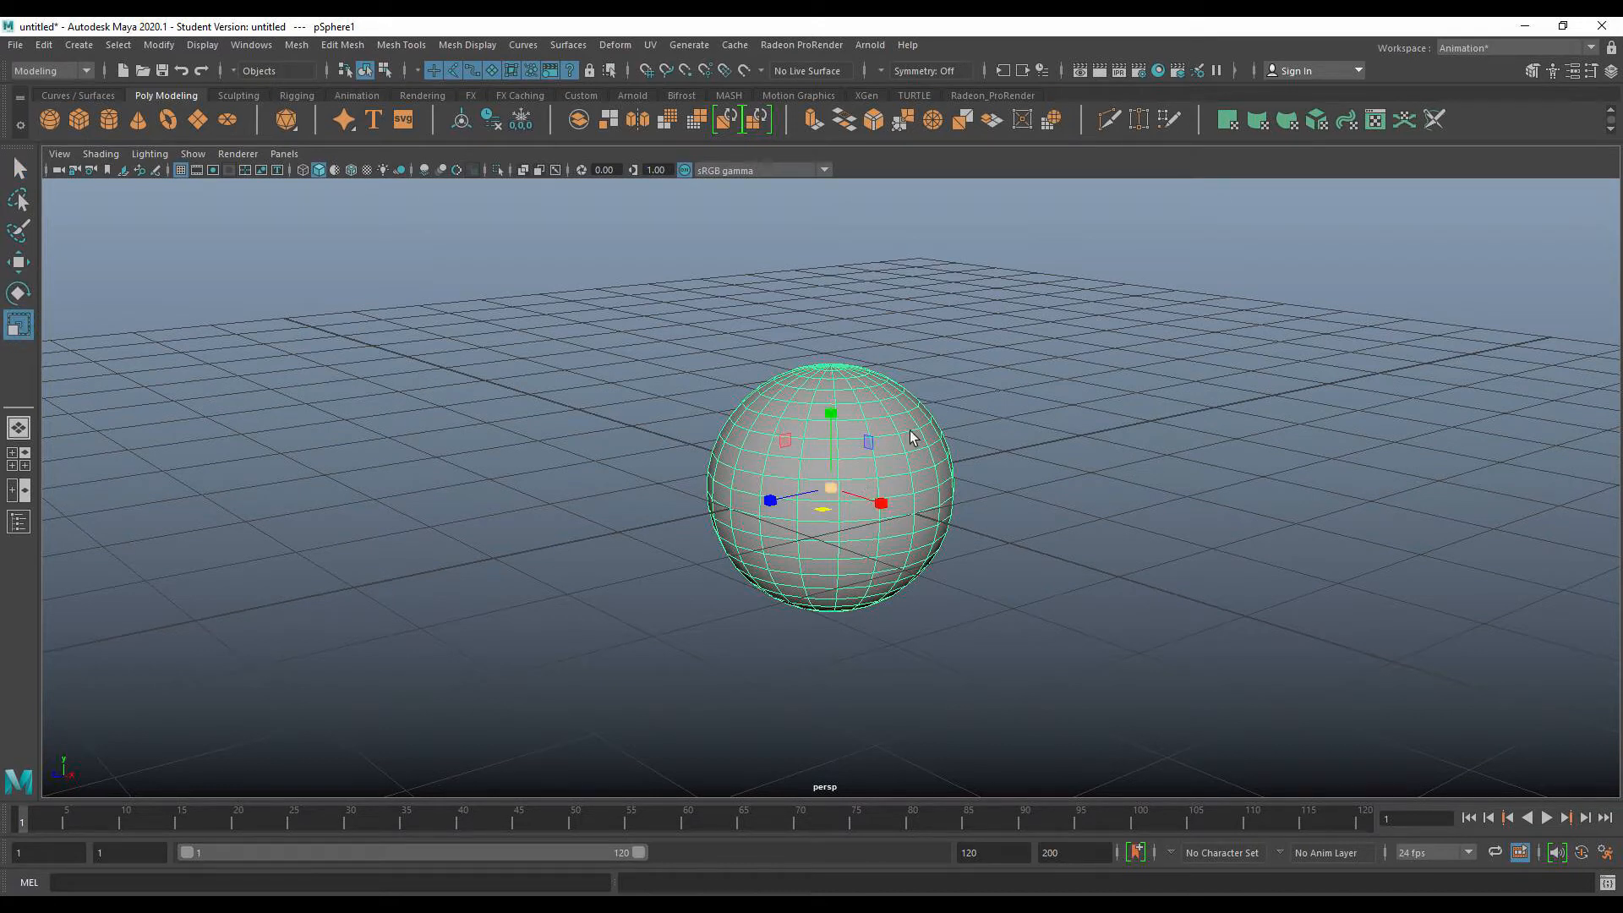
pyautogui.click(831, 415)
pyautogui.moveTo(830, 418); pyautogui.dragTo(834, 284)
pyautogui.scroll(-3, 849, 322)
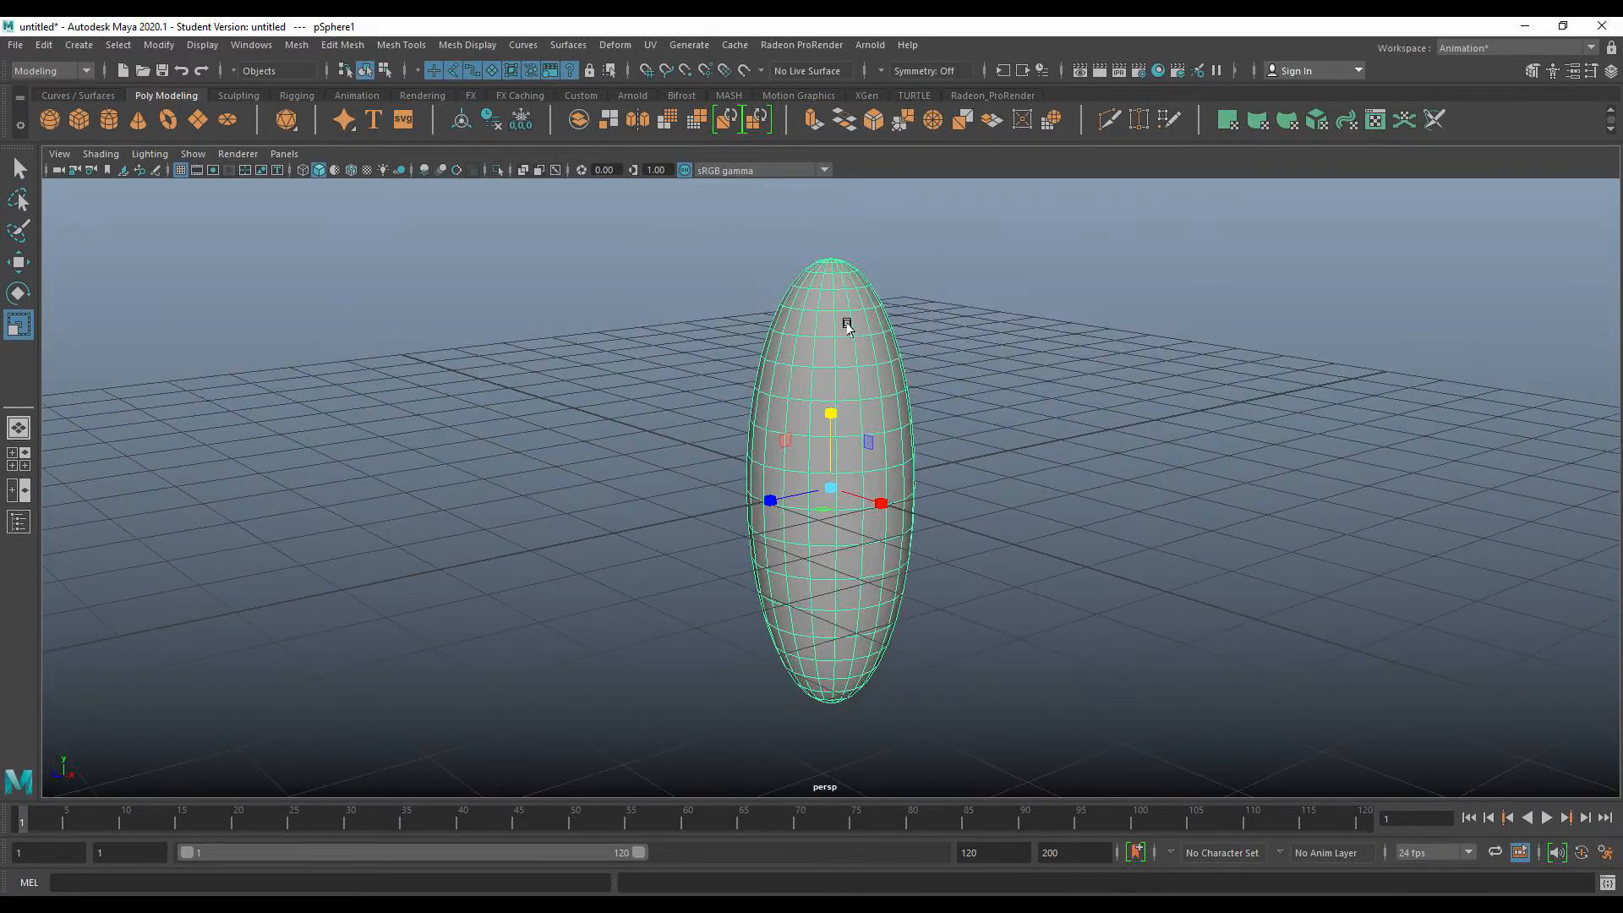
pyautogui.moveTo(831, 416); pyautogui.dragTo(829, 383)
pyautogui.moveTo(1020, 336)
pyautogui.keyDown('alt'); pyautogui.mouseDown()
pyautogui.moveTo(1040, 347)
pyautogui.moveTo(1011, 348)
pyautogui.moveTo(1025, 344)
pyautogui.mouseUp(); pyautogui.keyUp('alt')
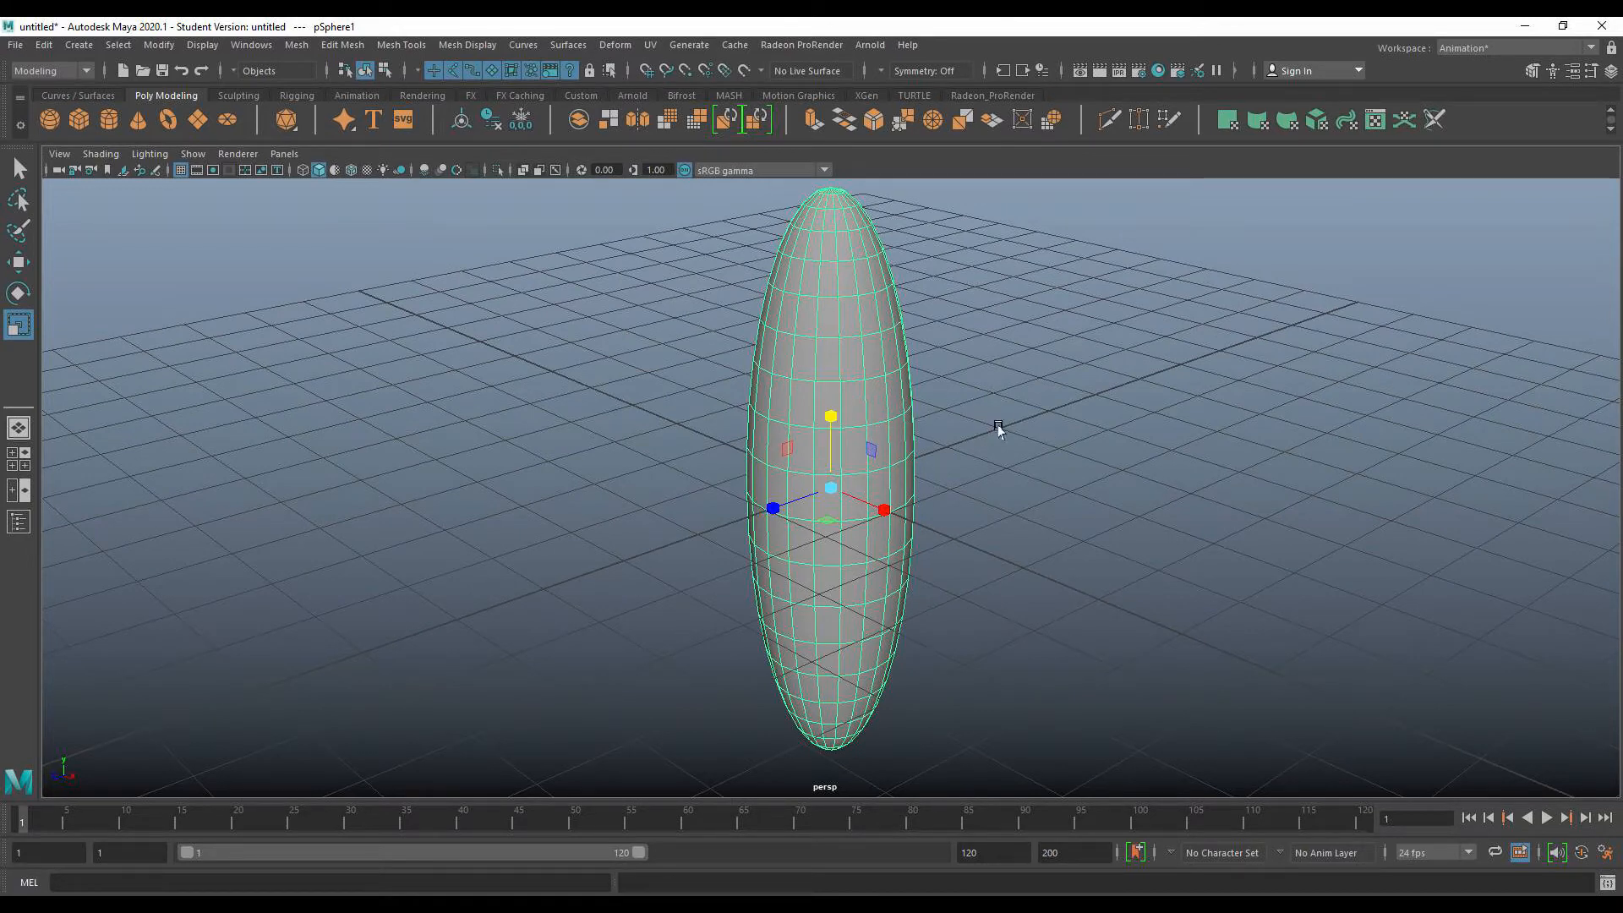
pyautogui.moveTo(830, 415); pyautogui.dragTo(830, 415)
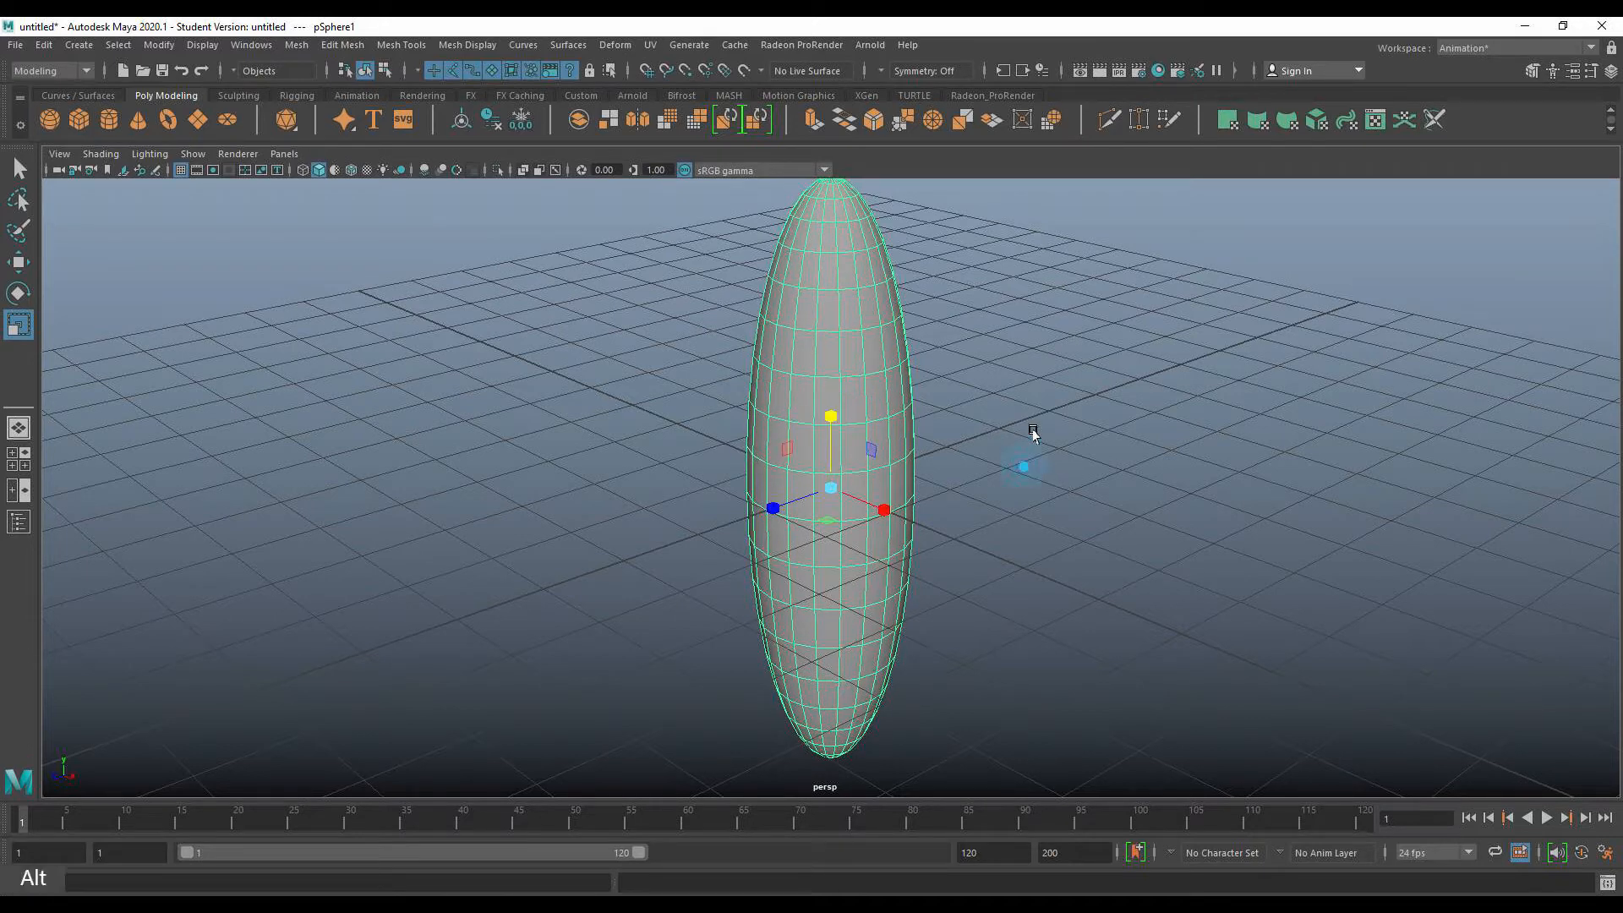
pyautogui.click(1033, 434)
pyautogui.click(861, 432)
pyautogui.scroll(-2, 950, 422)
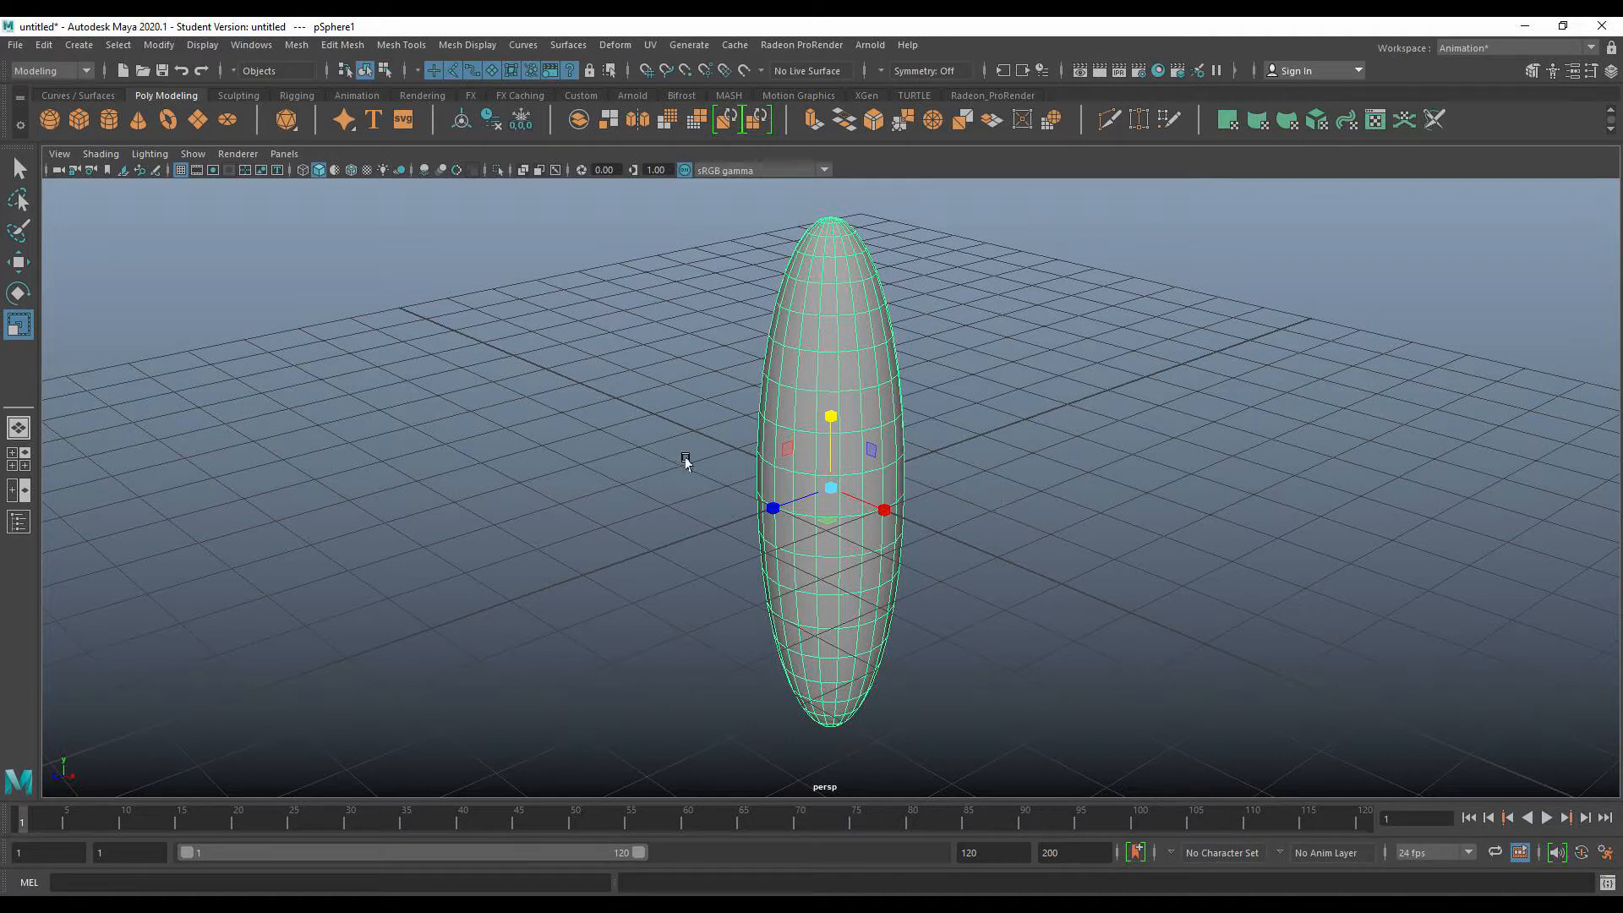
pyautogui.click(21, 169)
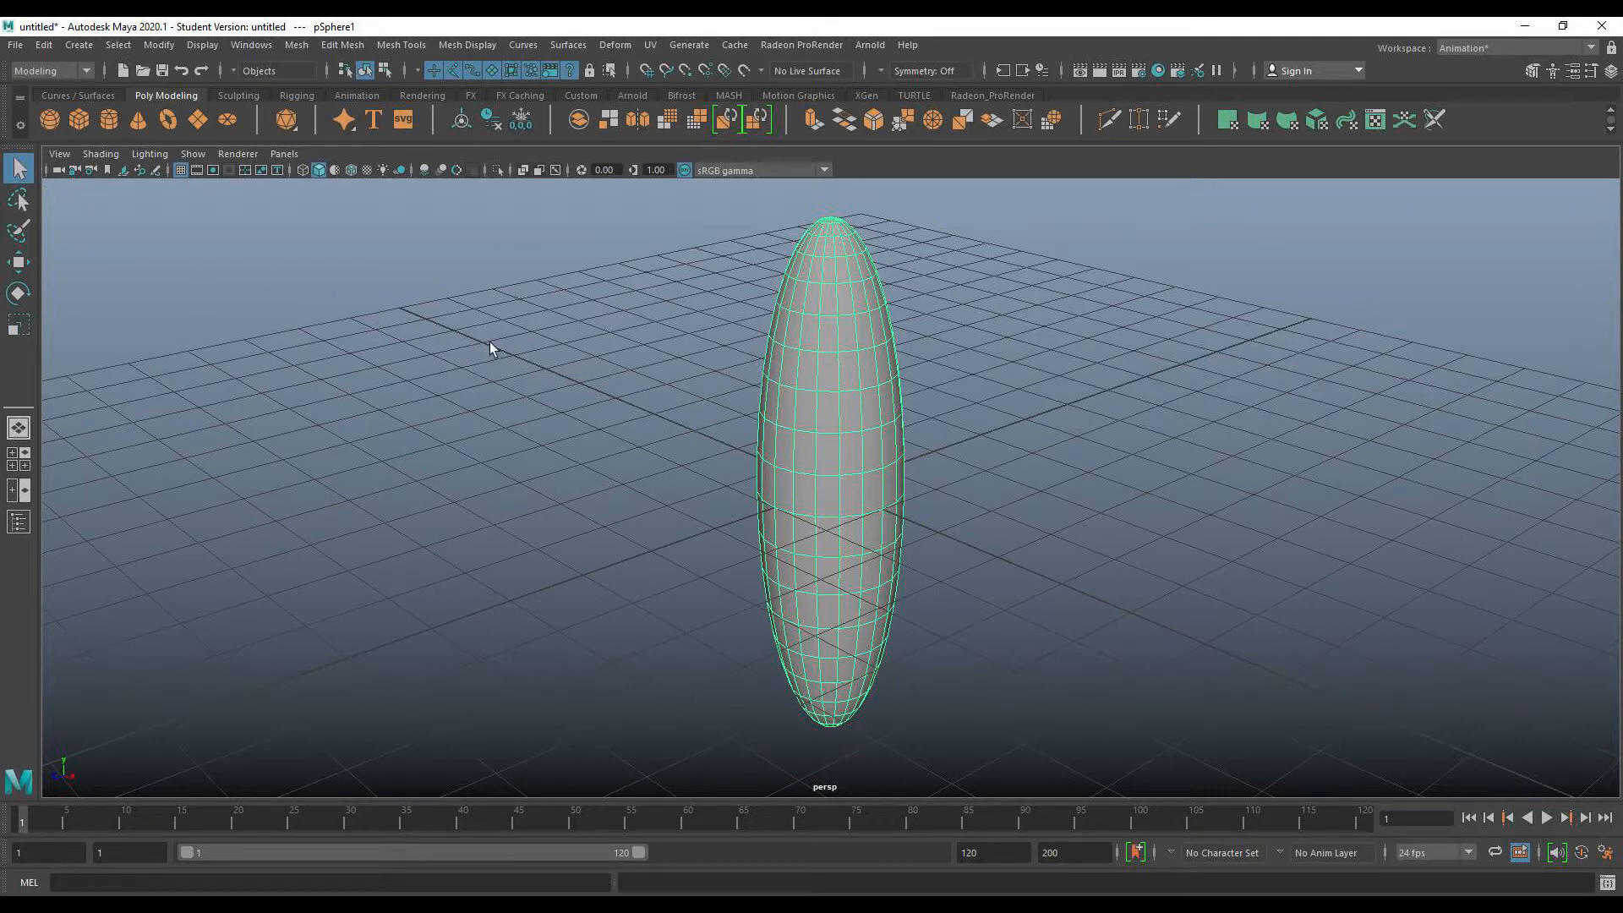
# Add a polygon cylinder flattened into a thin disc, and lower it to near the ellipsoid's bottom tip.
pyautogui.click(108, 118)
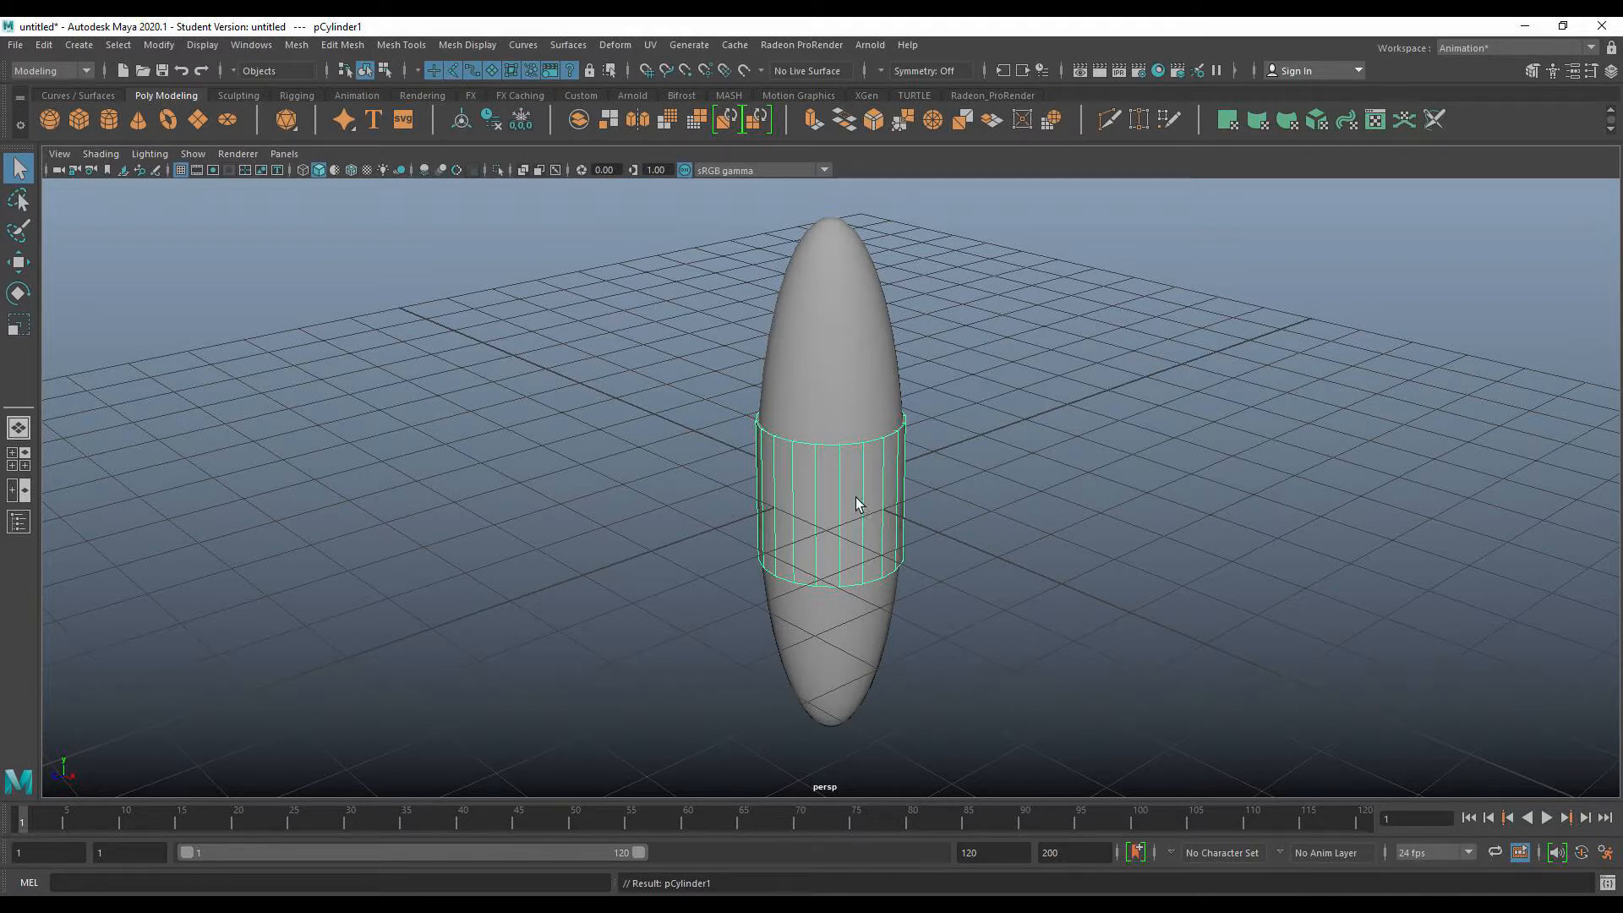
pyautogui.press('r')
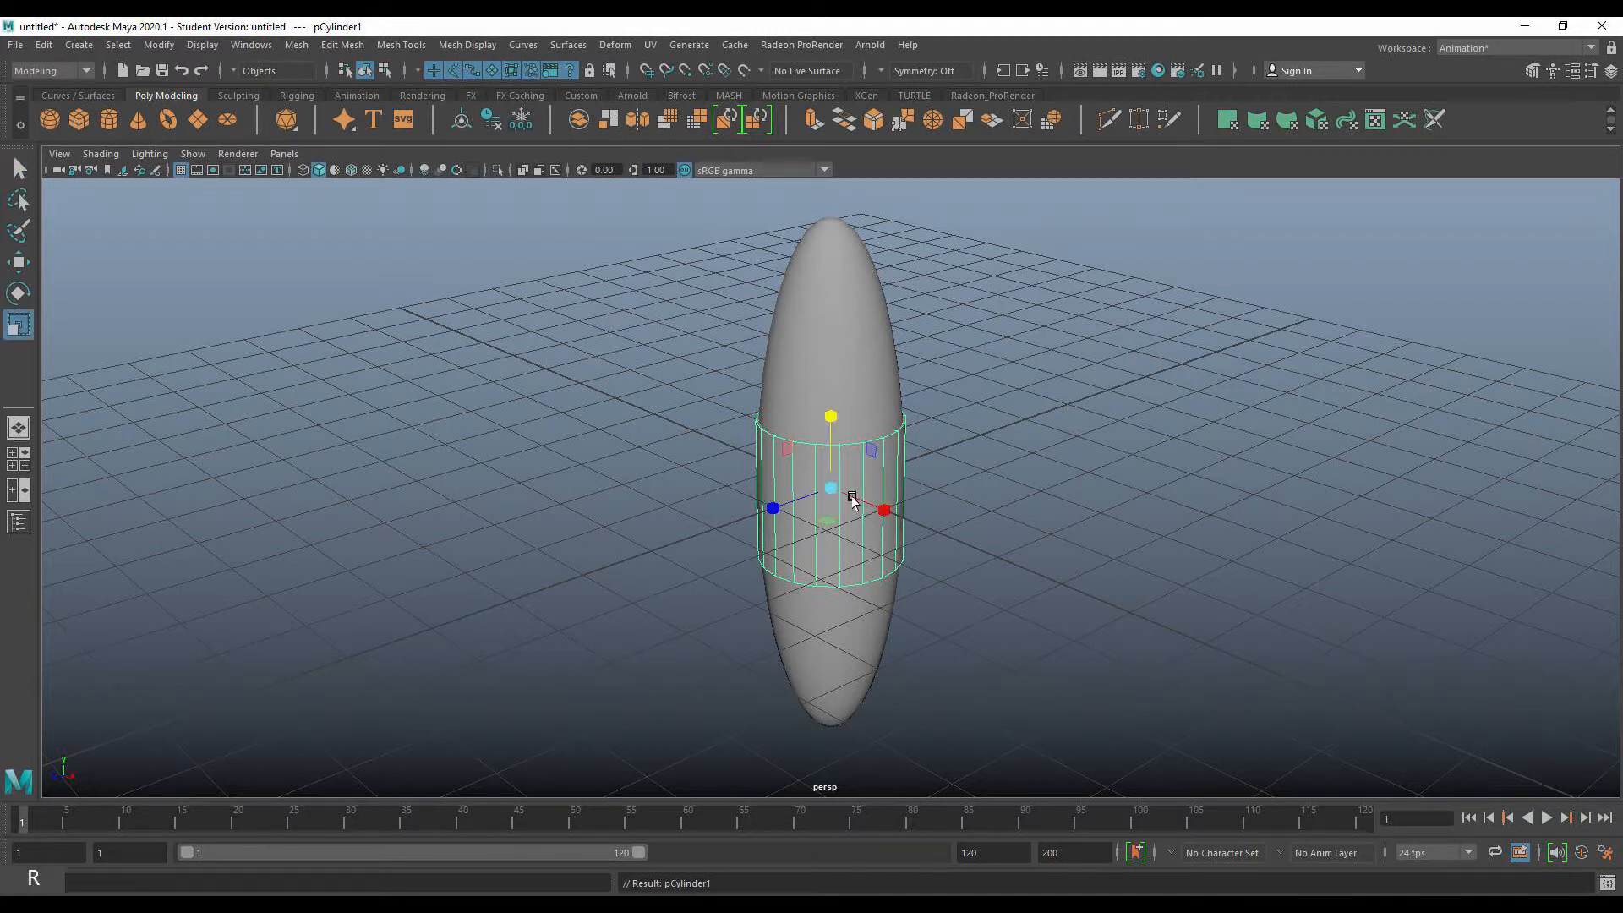
pyautogui.moveTo(827, 420); pyautogui.dragTo(831, 484)
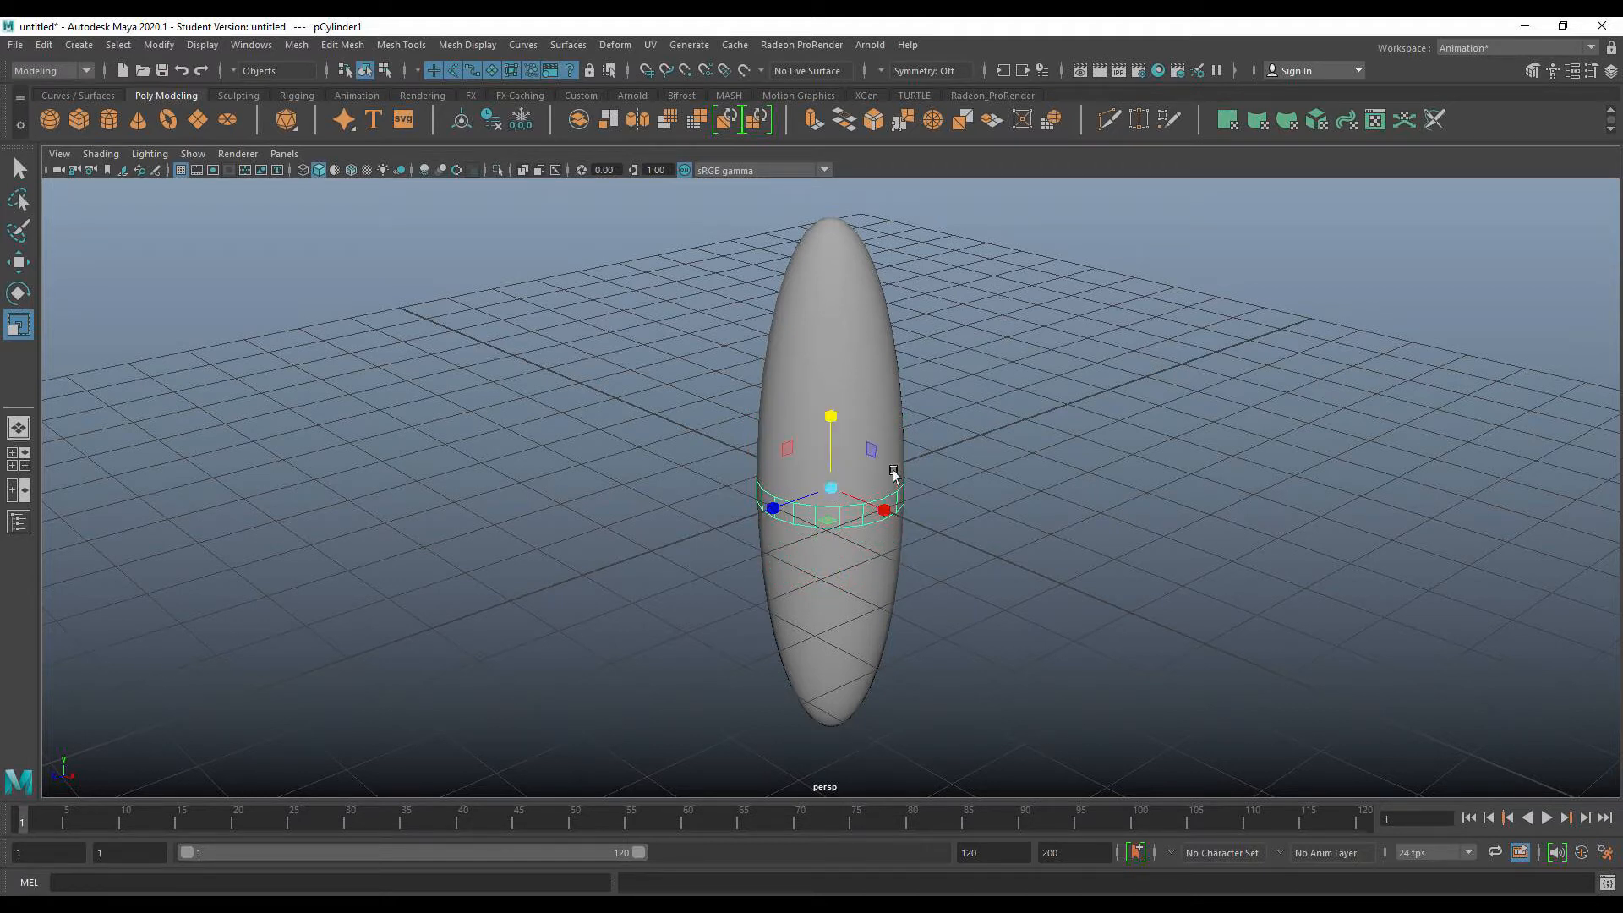
pyautogui.press('w')
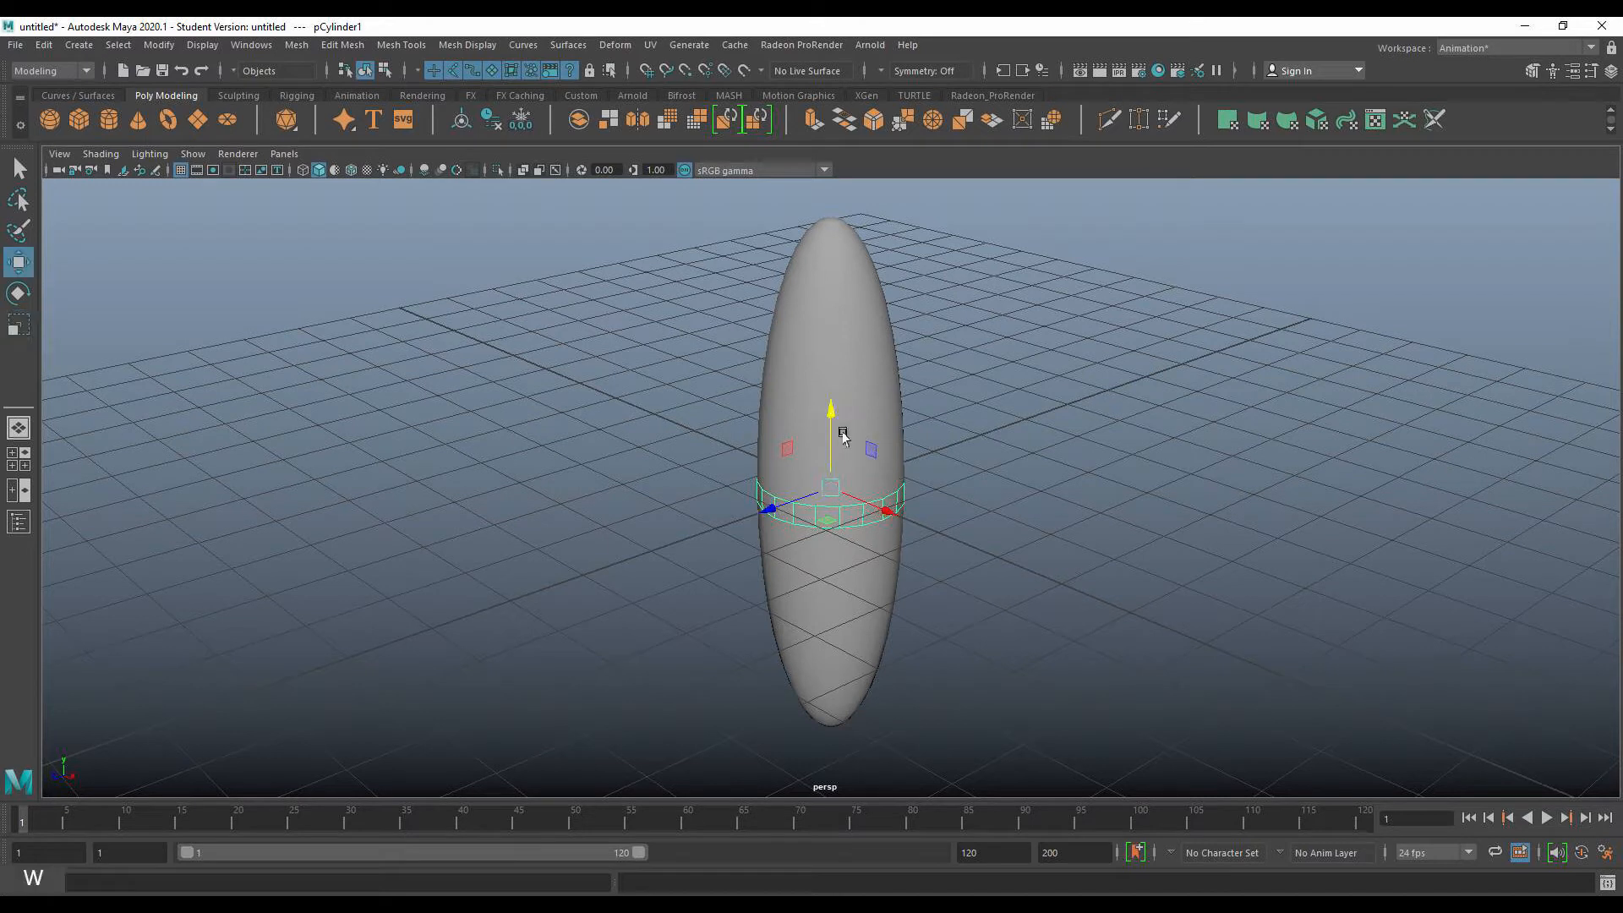
pyautogui.moveTo(830, 410); pyautogui.dragTo(832, 595)
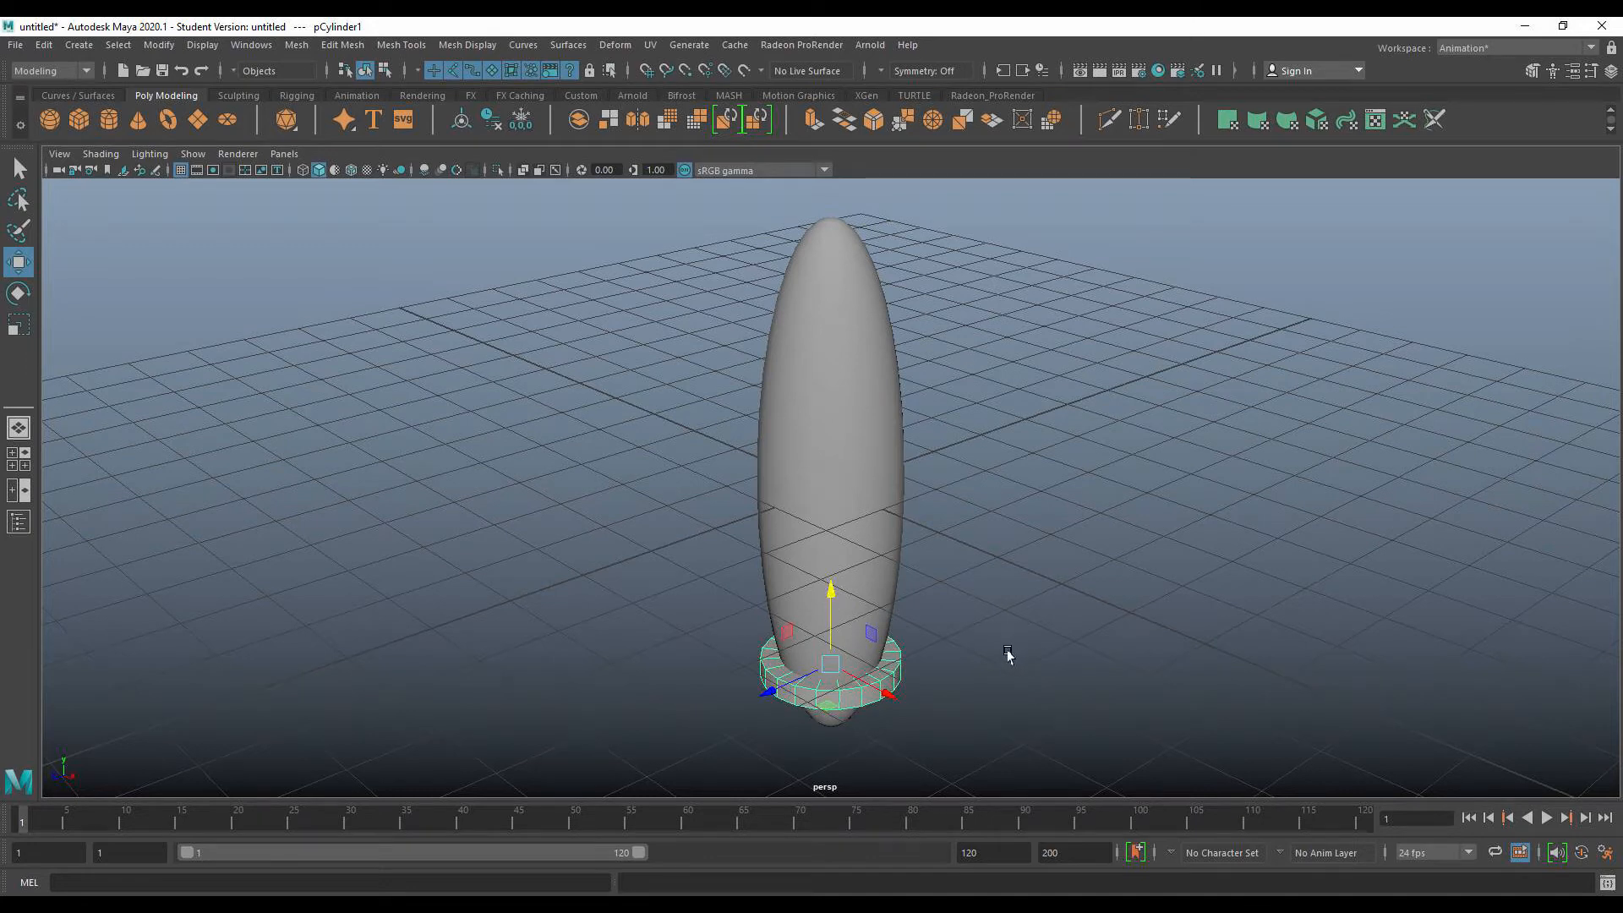
# Scale the disc down in the horizontal plane until it forms a band fitting closely around the ellipsoid.
pyautogui.keyDown('alt'); pyautogui.click(1013, 674); pyautogui.keyUp('alt')
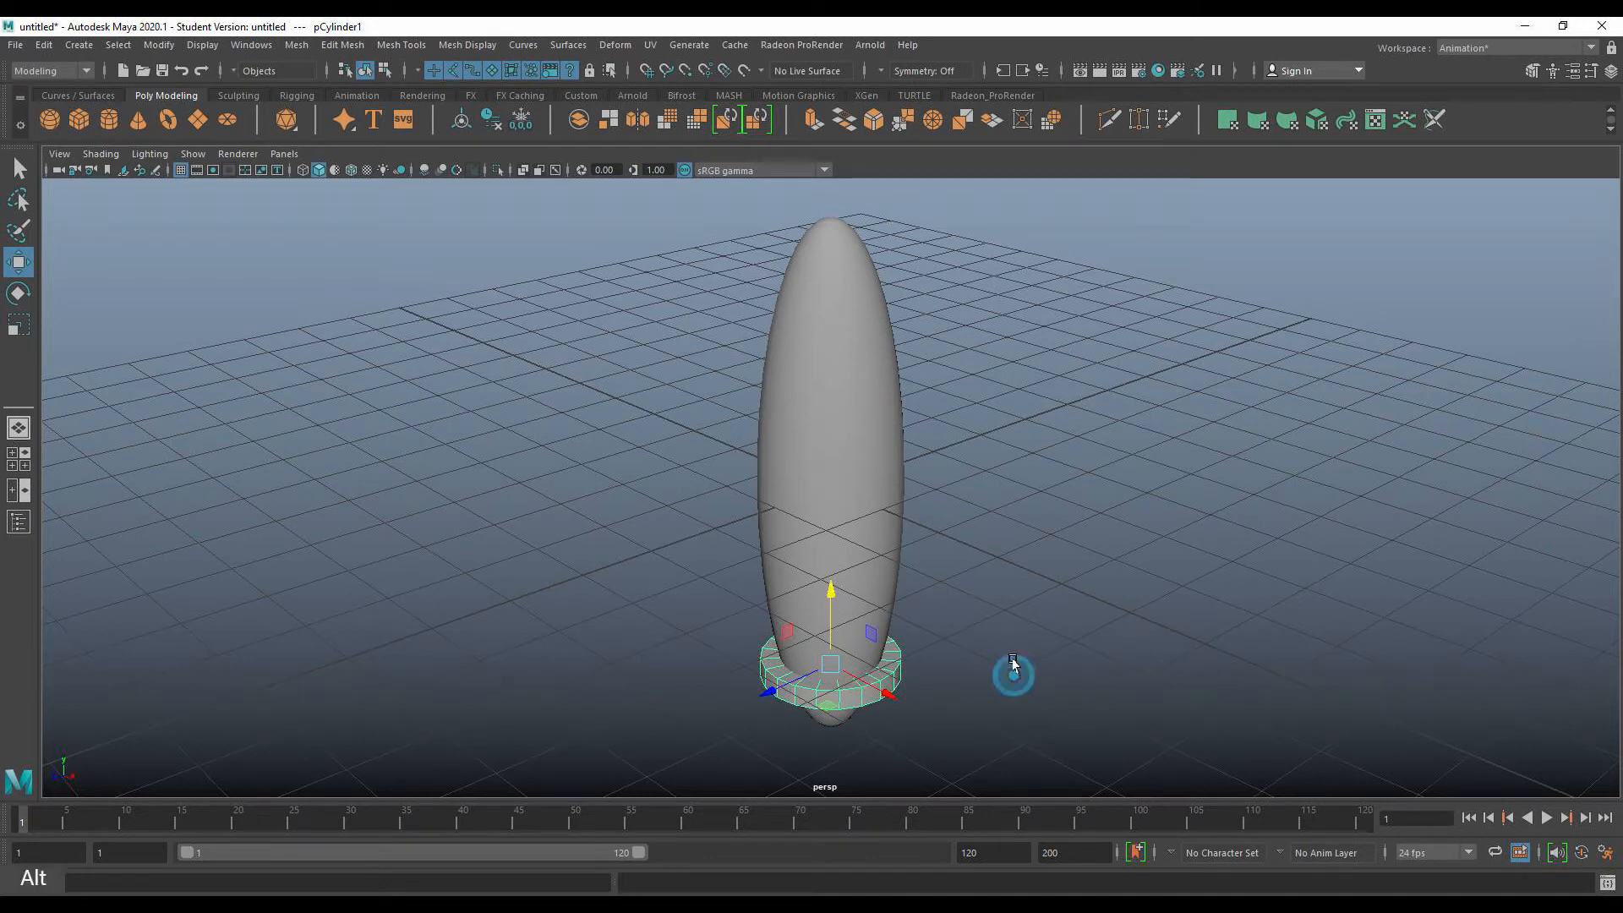
pyautogui.keyDown('alt'); pyautogui.moveTo(1006, 652); pyautogui.dragTo(908, 458); pyautogui.keyUp('alt')
pyautogui.scroll(6, 891, 459)
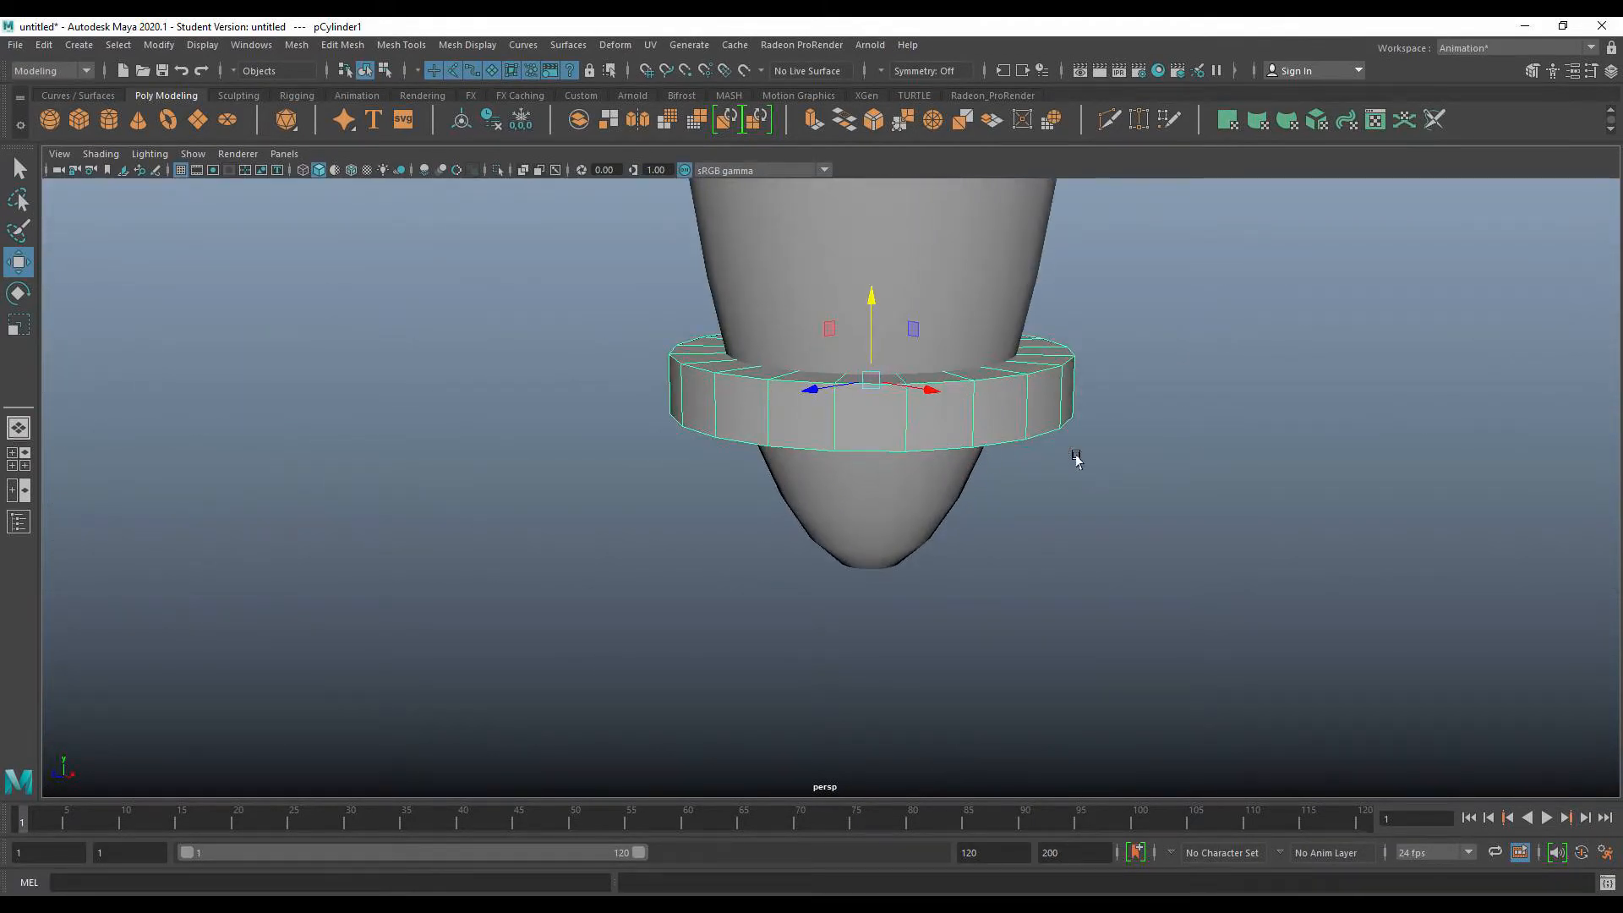
pyautogui.keyDown('alt'); pyautogui.moveTo(1113, 455); pyautogui.dragTo(1108, 467); pyautogui.keyUp('alt')
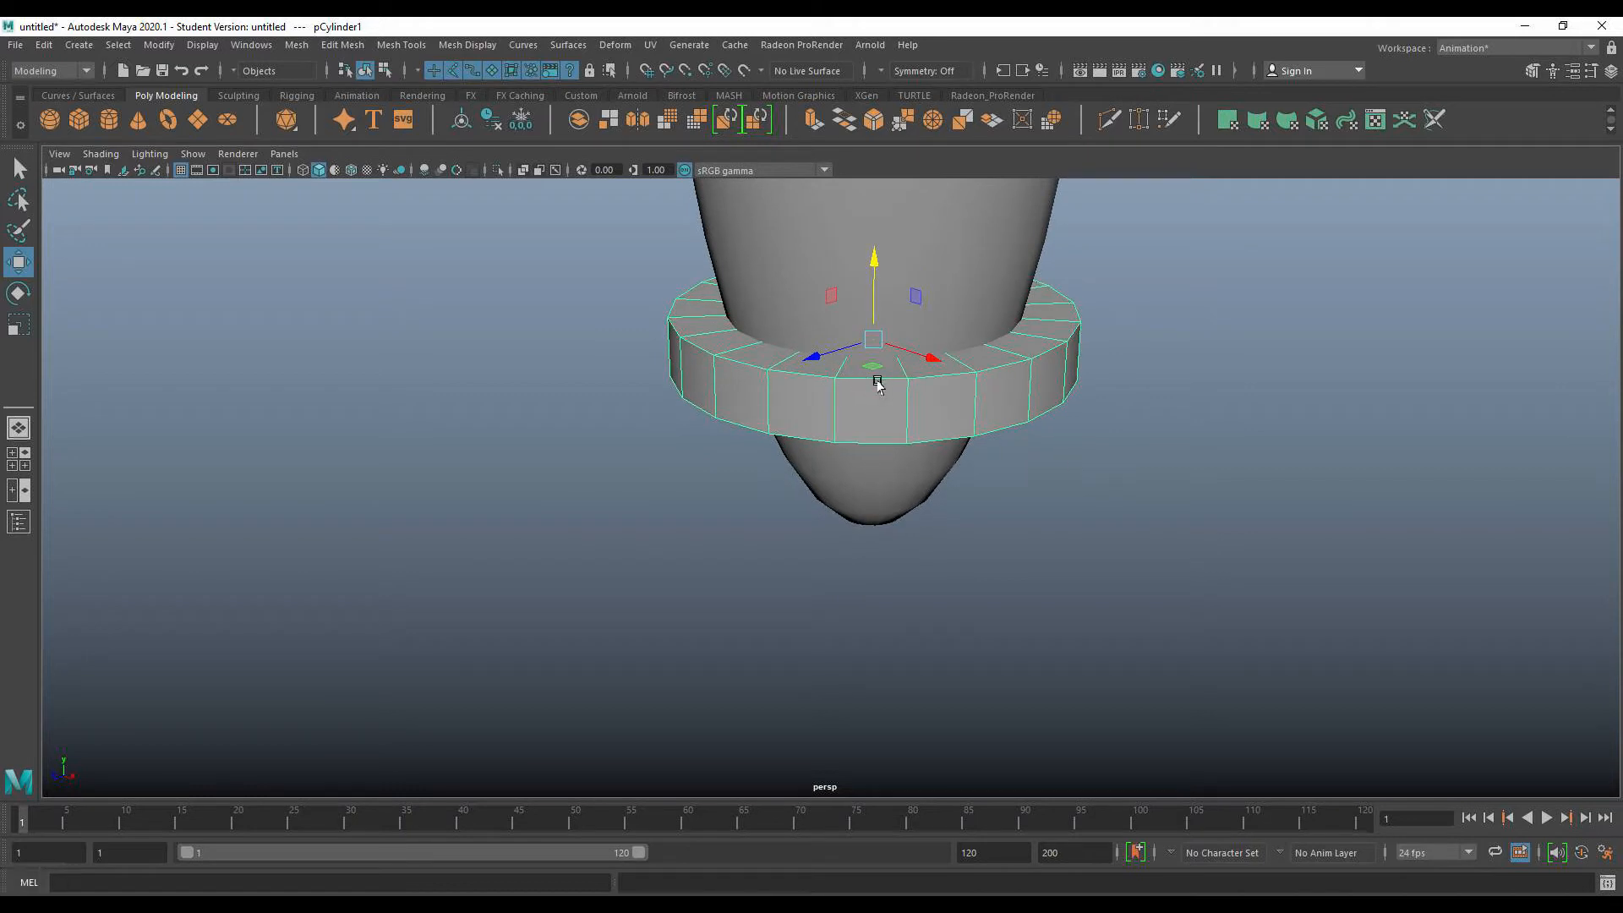
pyautogui.press('r')
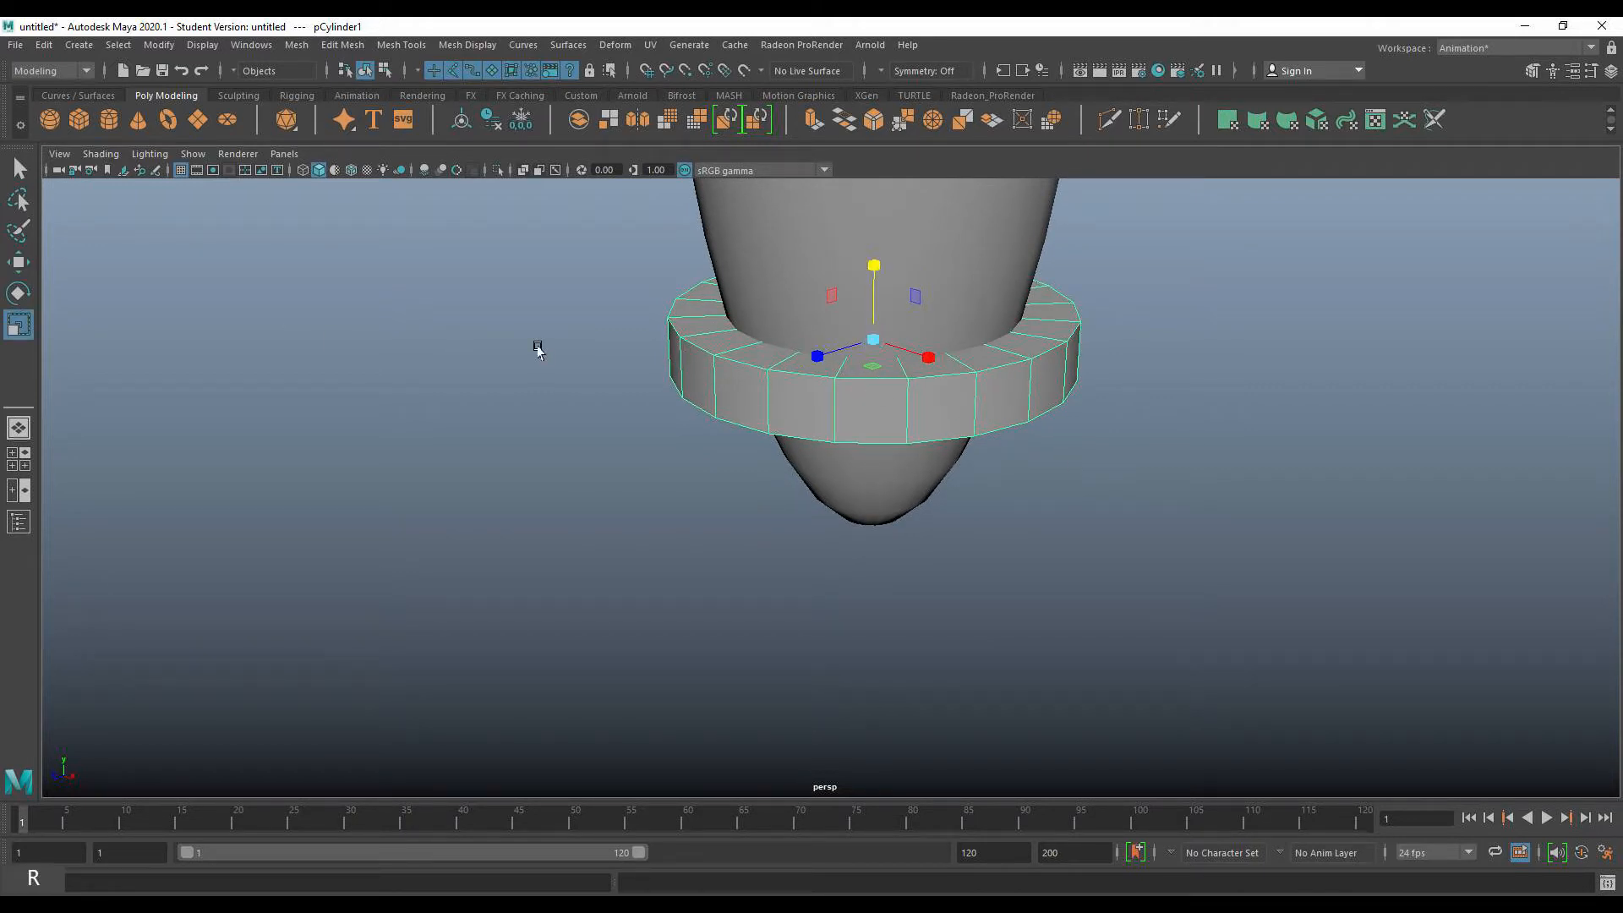
pyautogui.click(870, 367)
pyautogui.moveTo(870, 368); pyautogui.dragTo(871, 362)
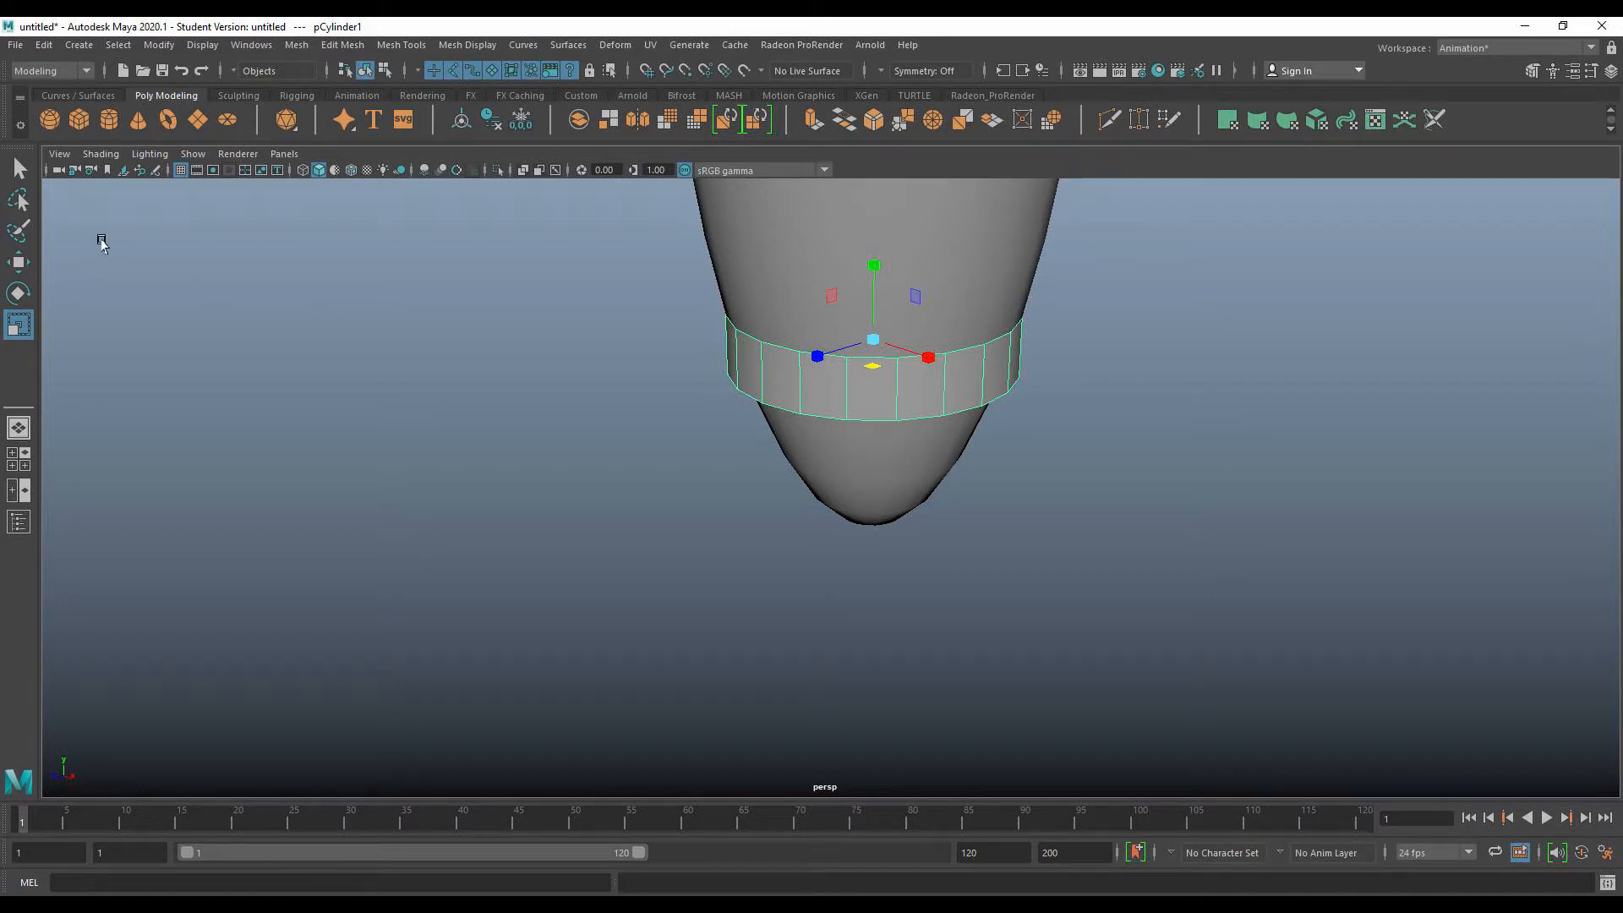
pyautogui.click(20, 169)
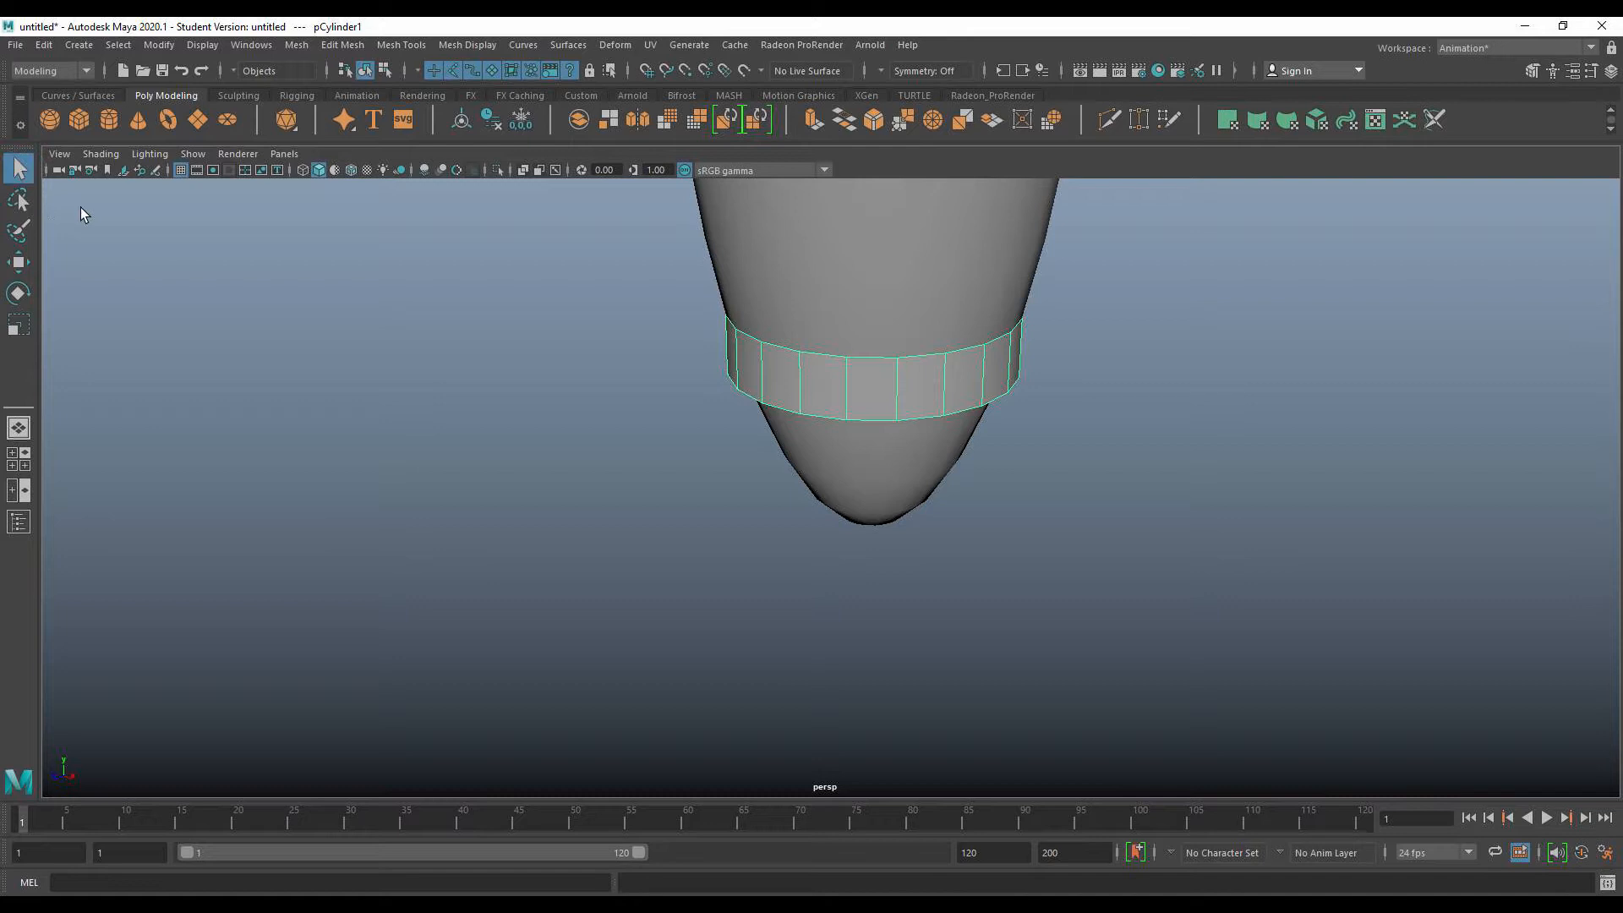
# Show the band's vertices in vertex mode, and return the band to object mode.
pyautogui.rightClick(866, 388)
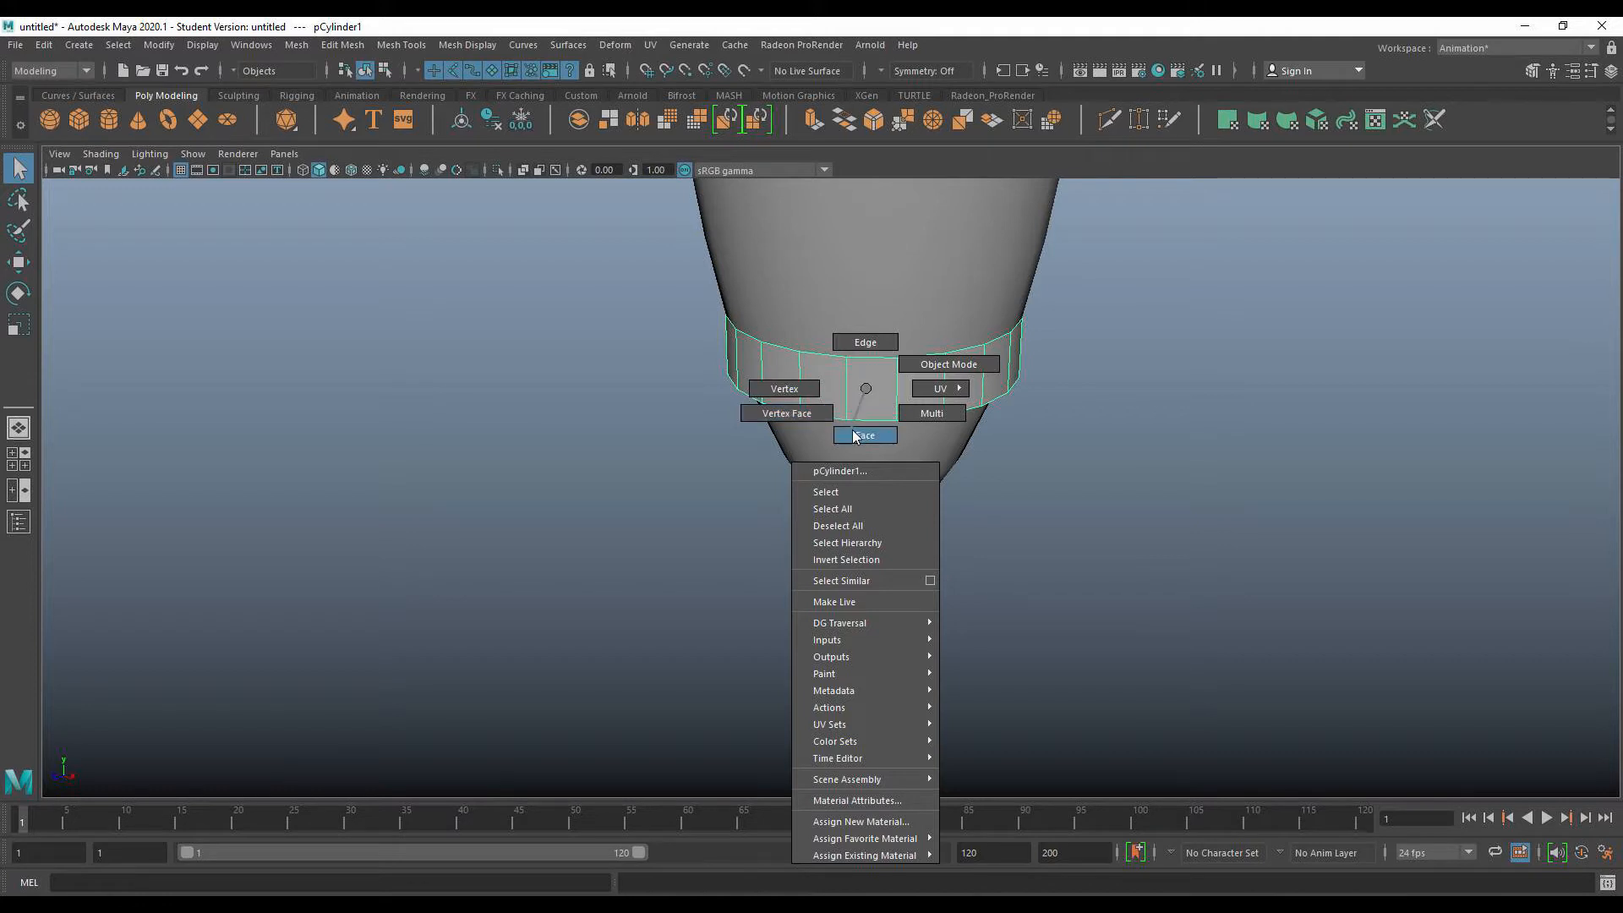
pyautogui.moveTo(911, 409); pyautogui.dragTo(913, 398, button='right')
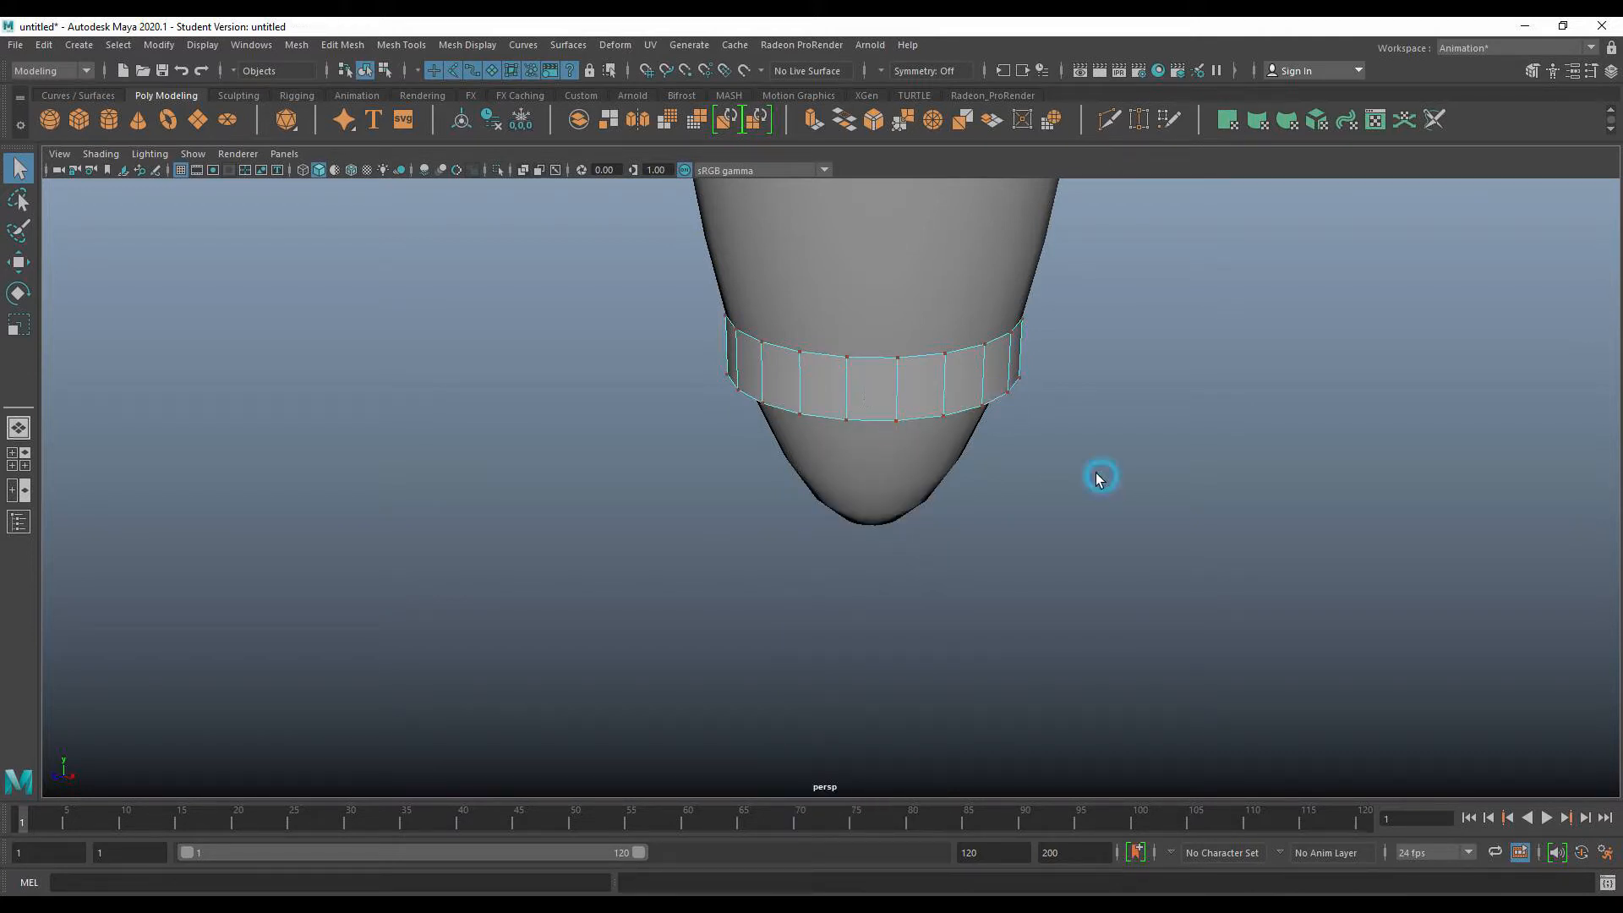
pyautogui.rightClick(884, 395)
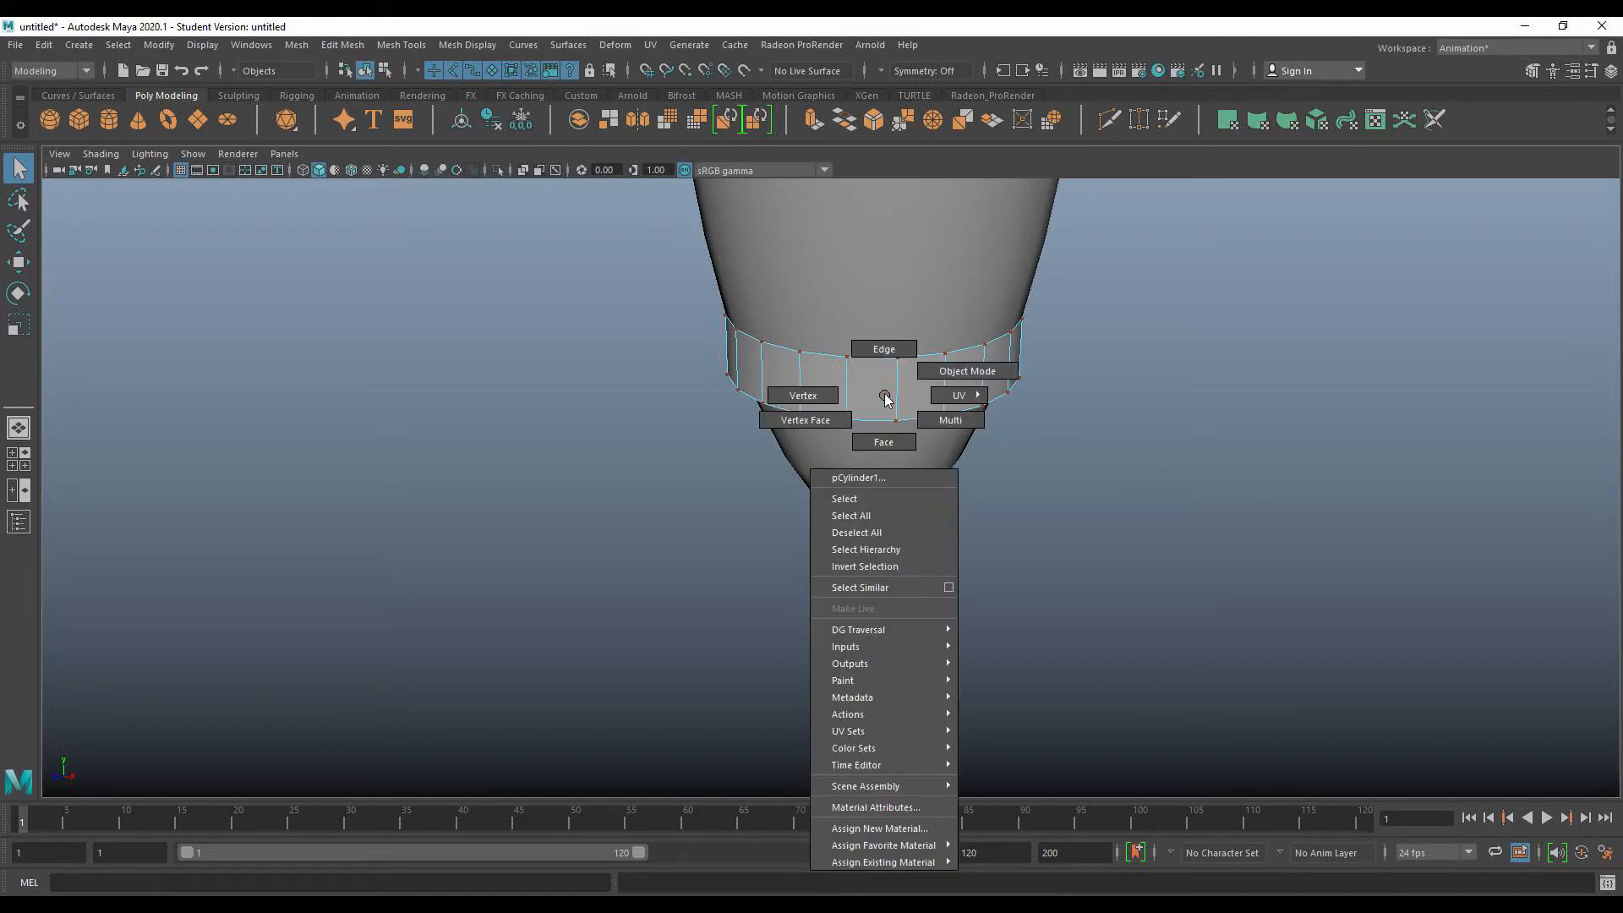
pyautogui.click(931, 372)
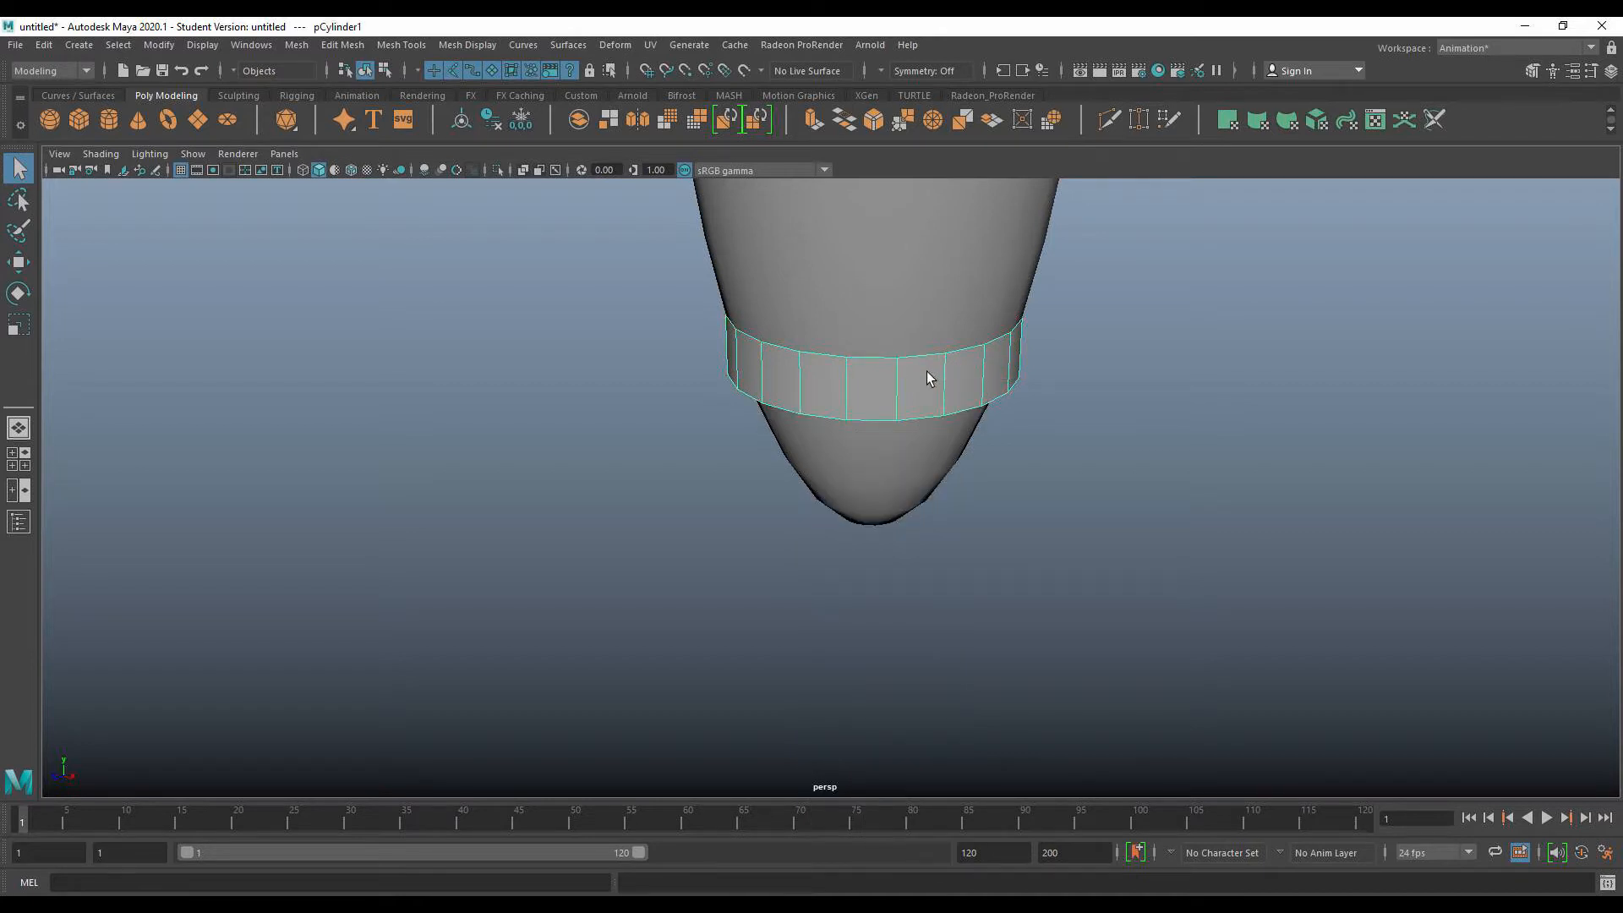
# In edge mode, try moving a front vertical edge of the band horizontally, and undo the moves.
pyautogui.rightClick(872, 391)
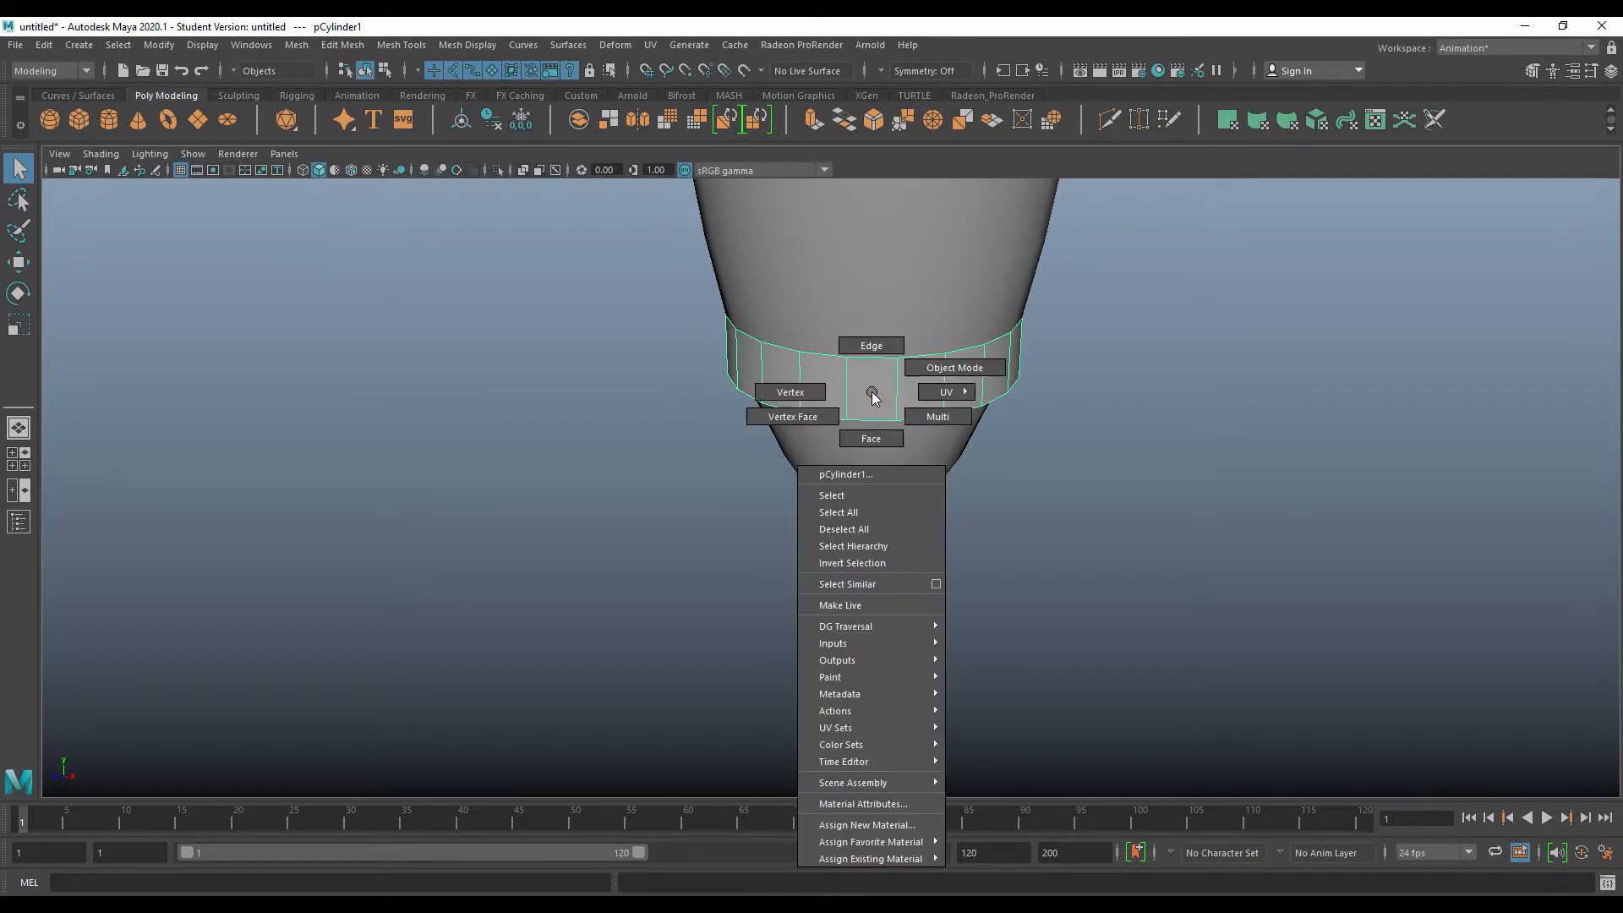
pyautogui.click(869, 346)
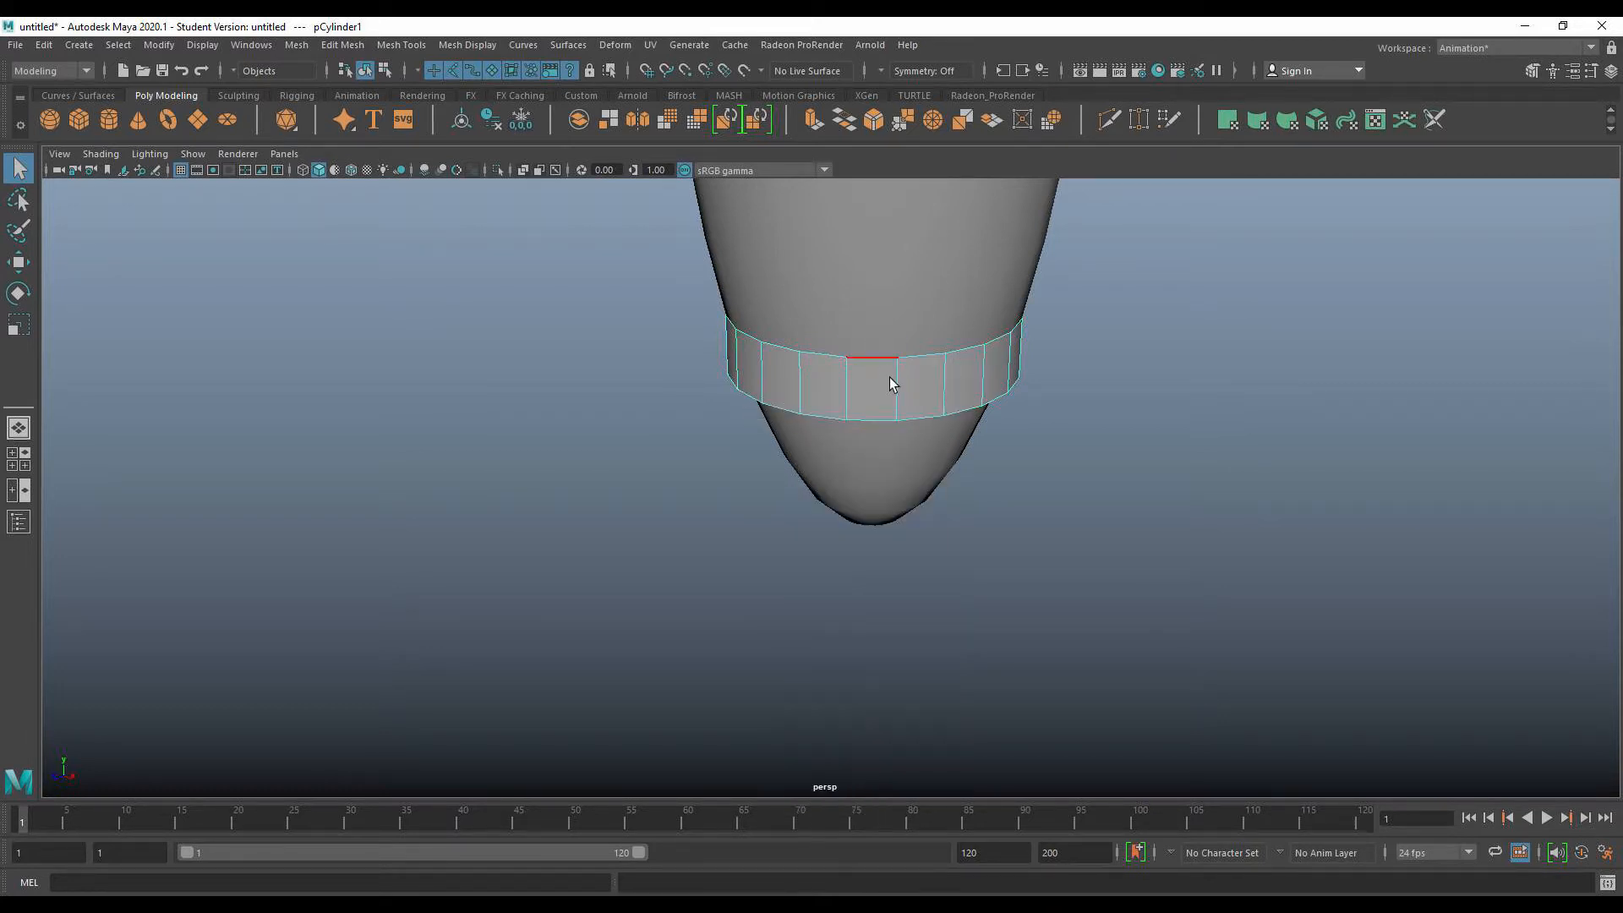
pyautogui.click(847, 390)
pyautogui.press('w')
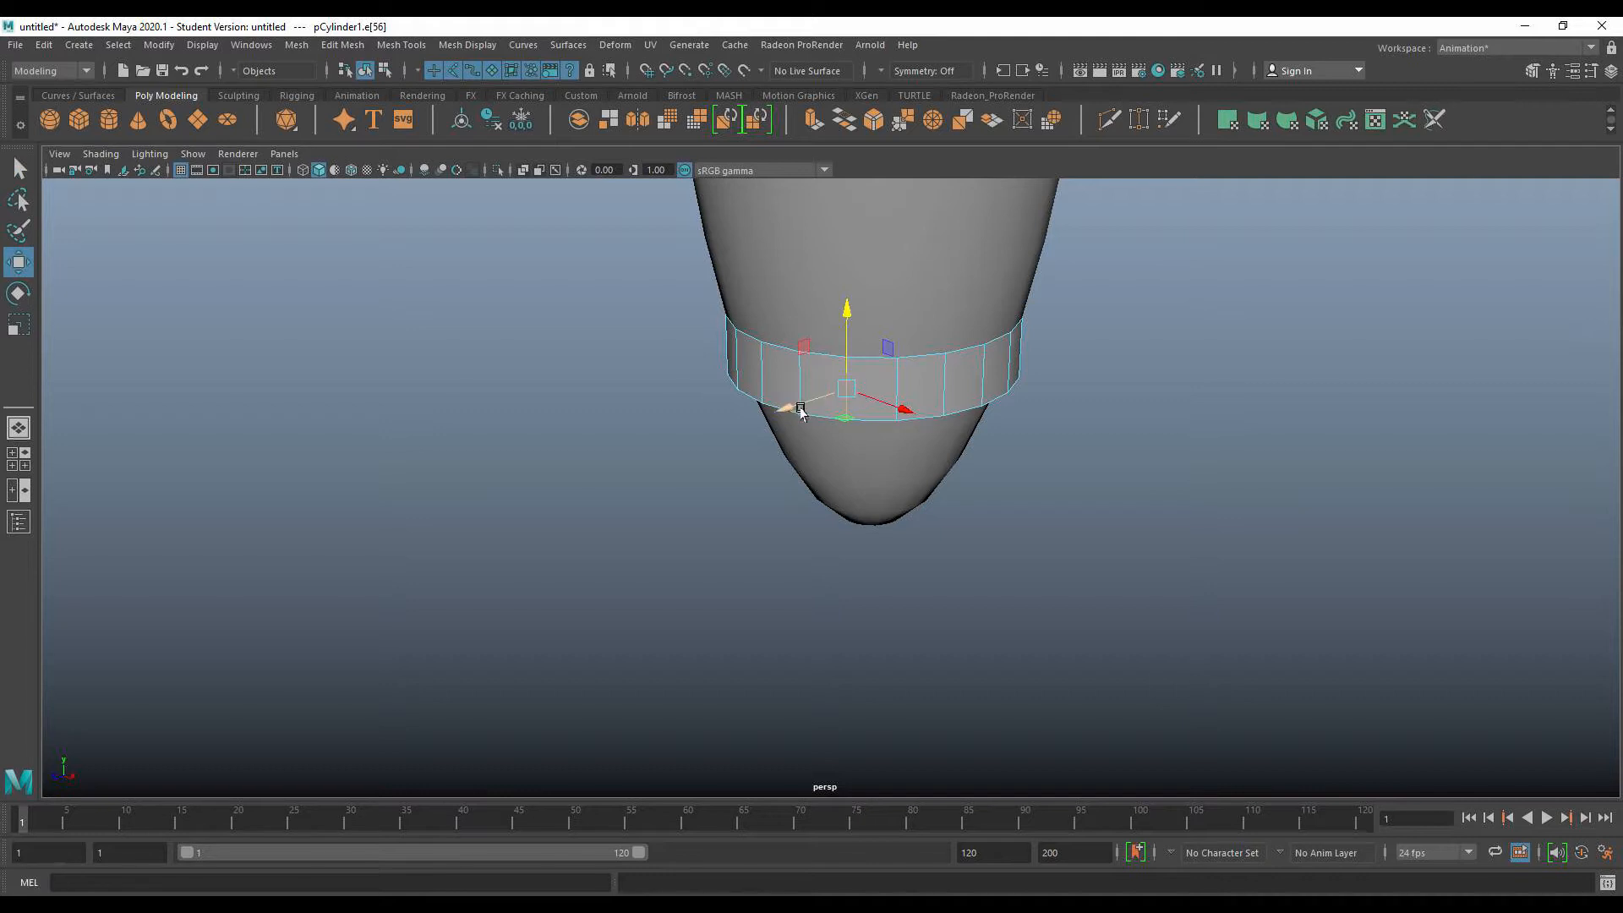
pyautogui.moveTo(784, 409); pyautogui.dragTo(718, 433)
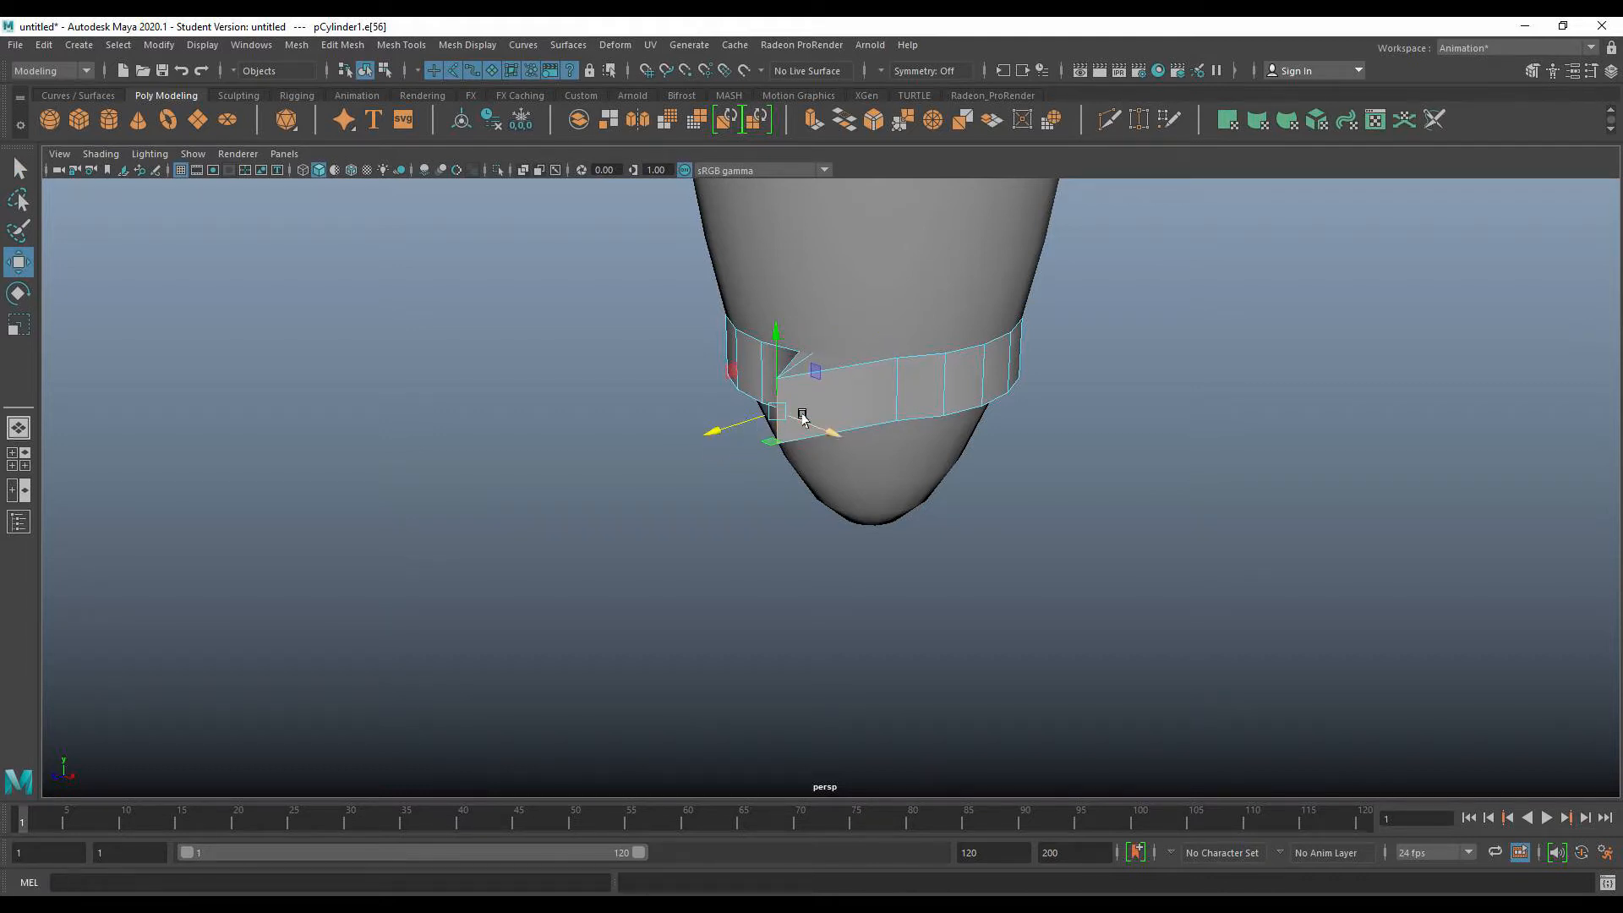
pyautogui.moveTo(812, 428); pyautogui.dragTo(1021, 480)
pyautogui.hotkey('ctrl', 'z')
pyautogui.hotkey('ctrl', 'z')
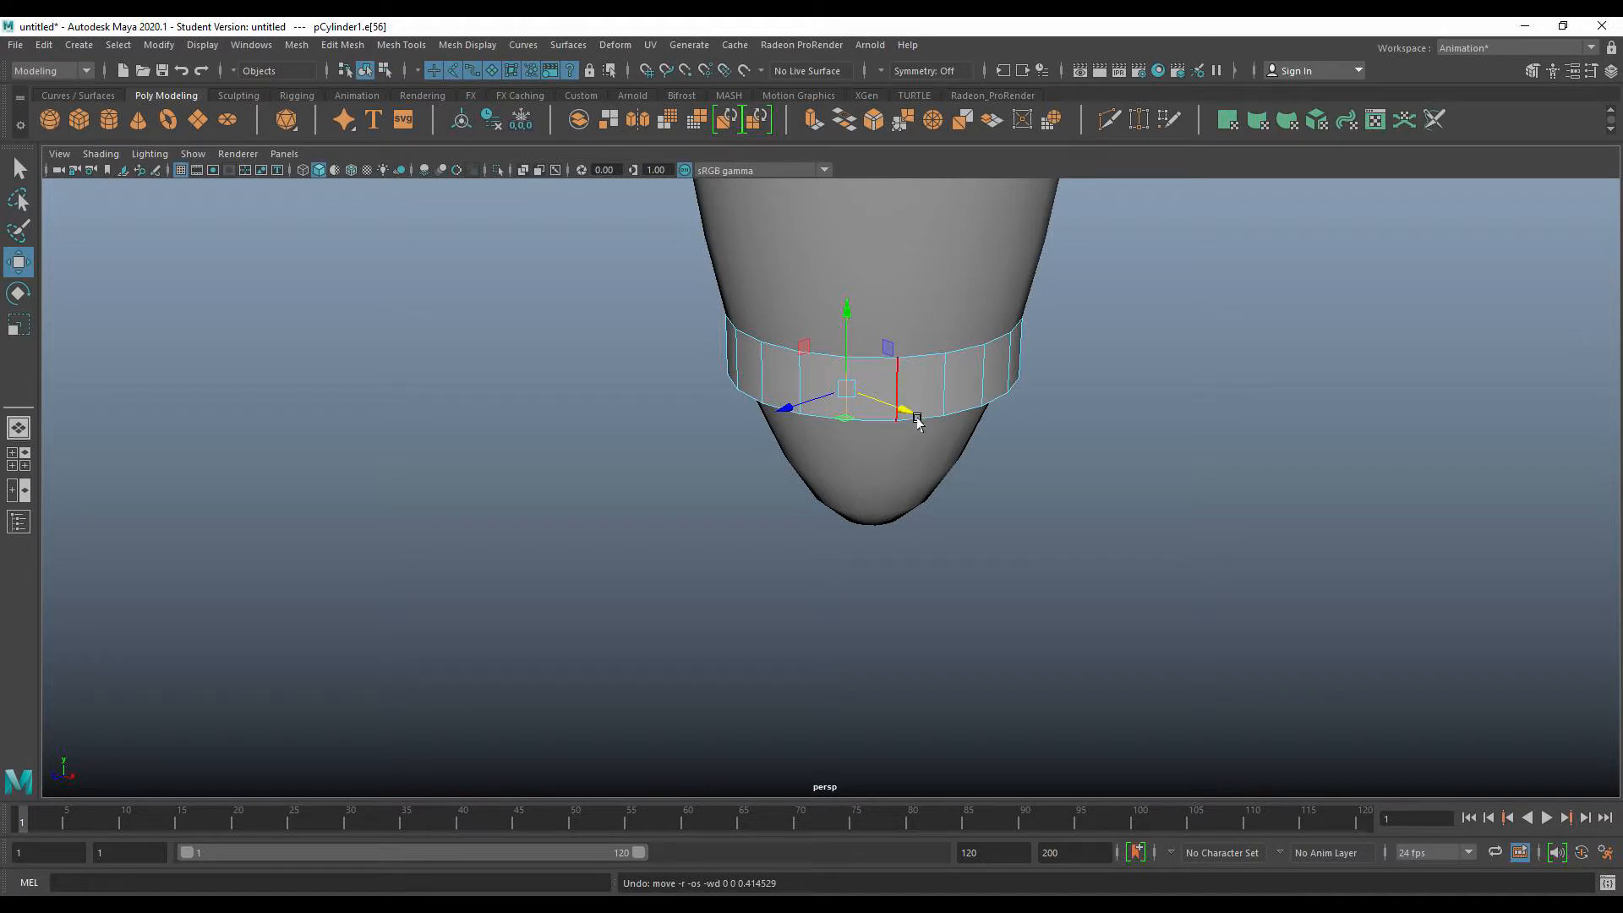
# Select the whole upper edge loop of the band, and clear that selection.
pyautogui.doubleClick(866, 363)
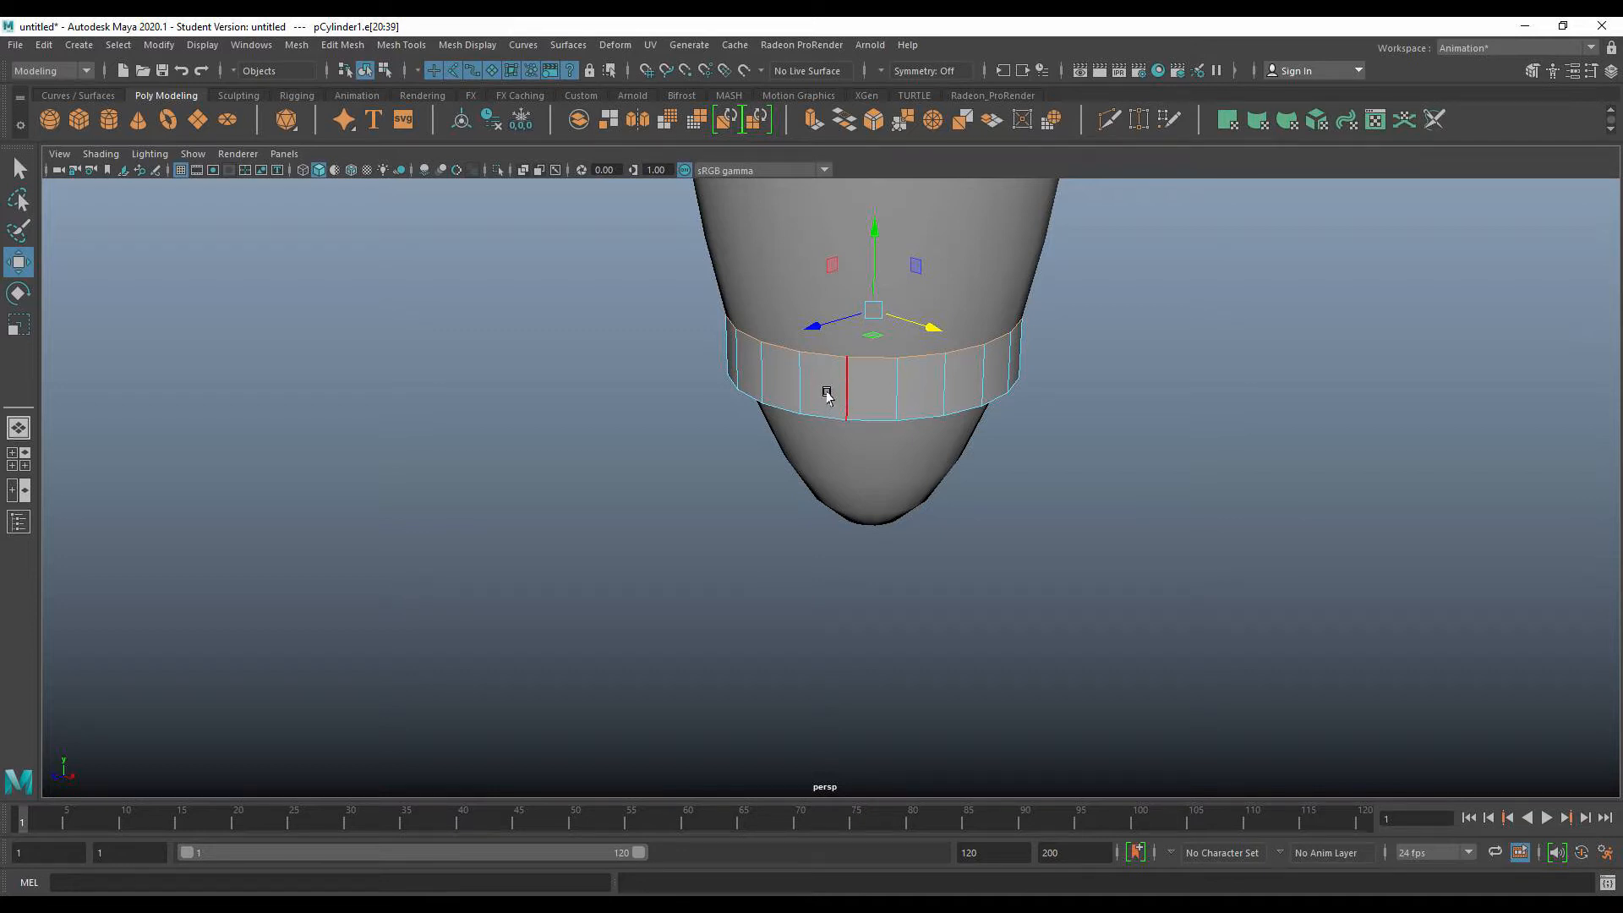
pyautogui.press('q')
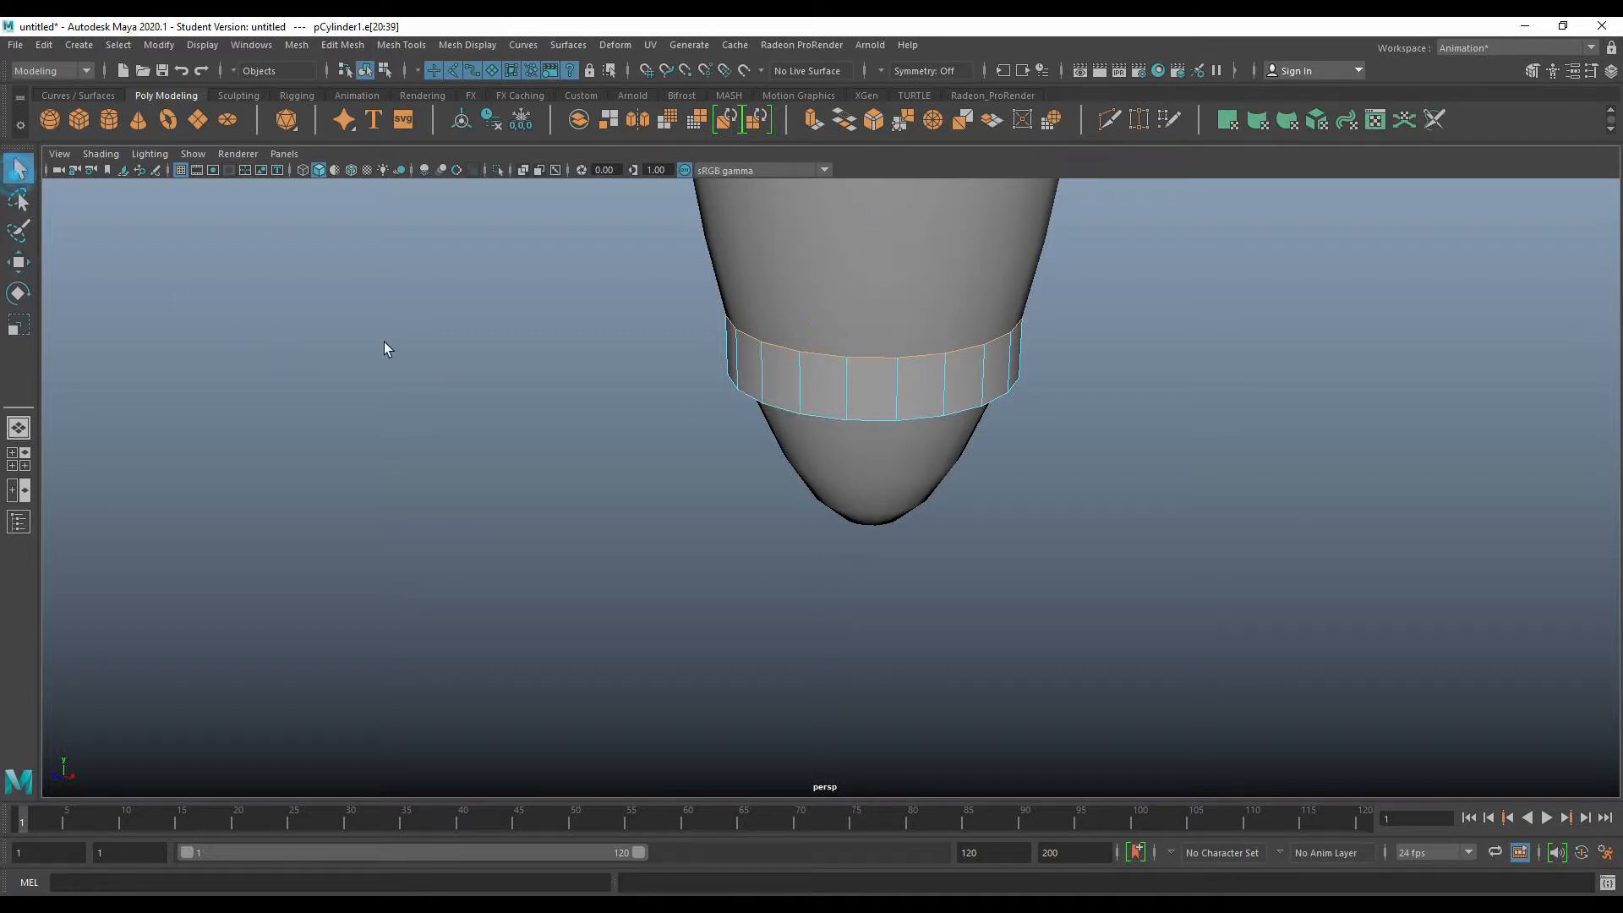
pyautogui.click(454, 363)
pyautogui.click(868, 389)
# In vertex mode, try pulling a front vertex on the band's lower rim downward, and undo the move.
pyautogui.rightClick(868, 389)
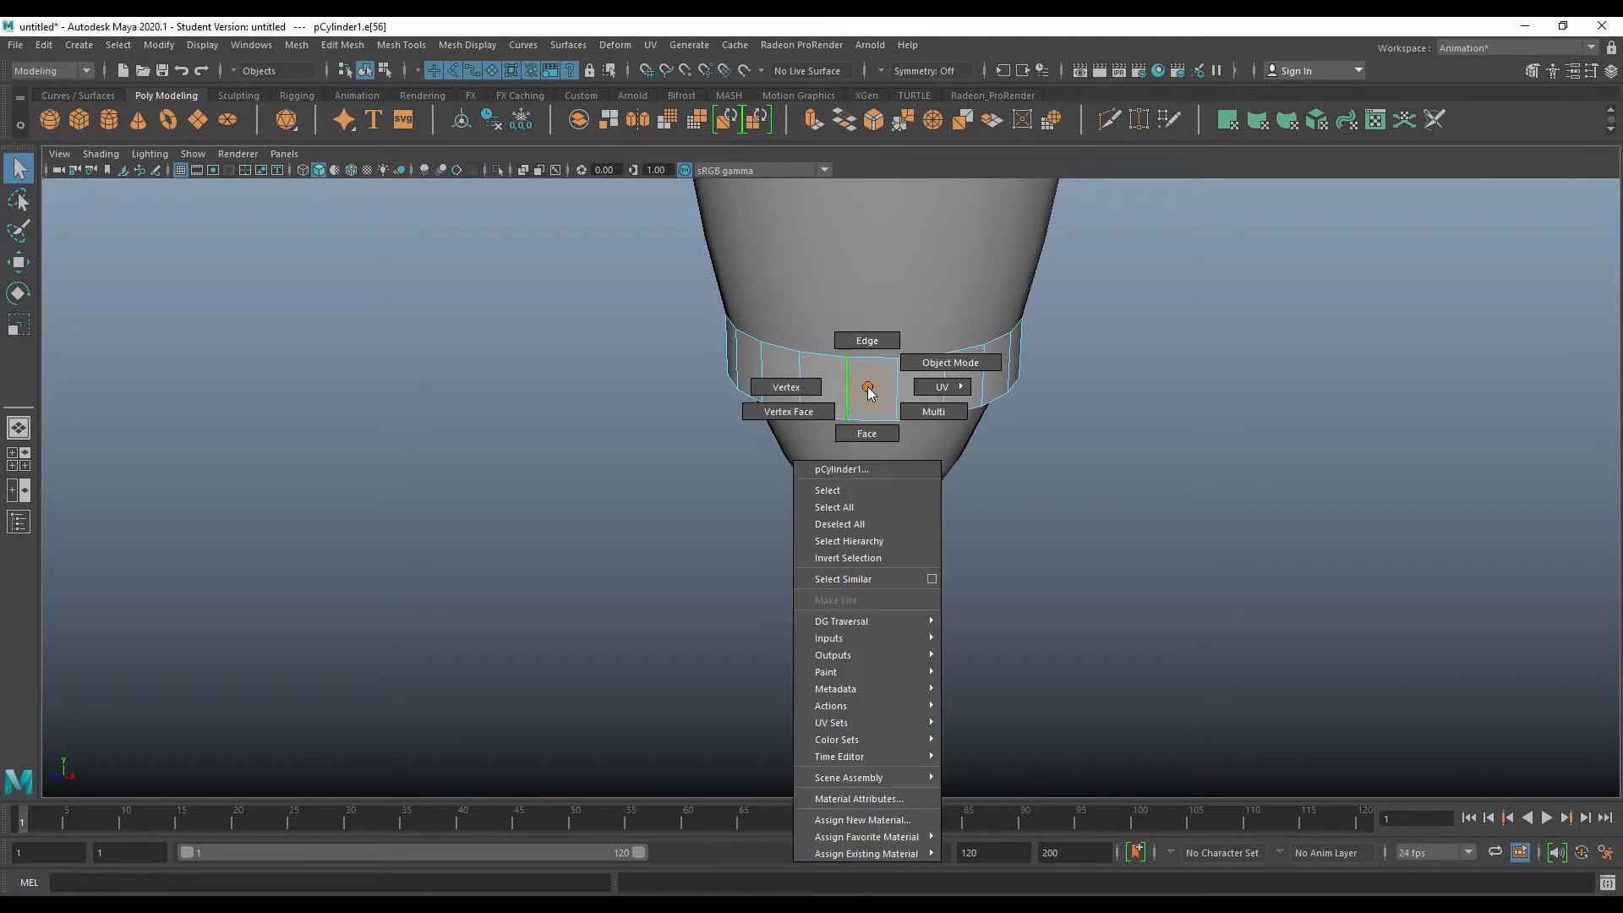
pyautogui.click(800, 385)
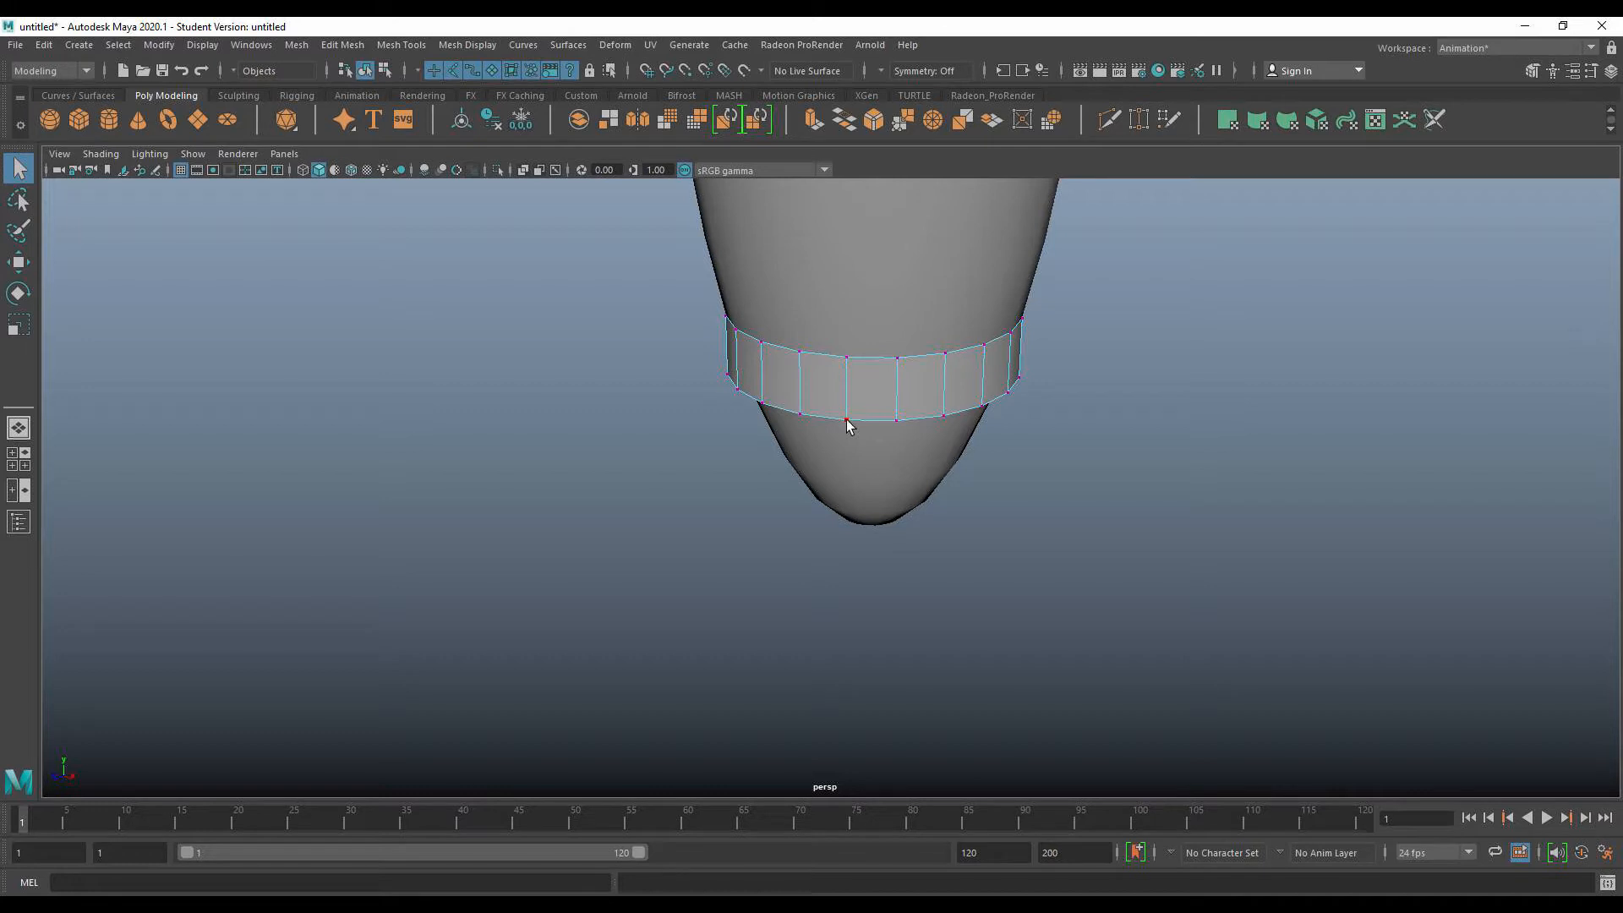
pyautogui.click(846, 422)
pyautogui.press('w')
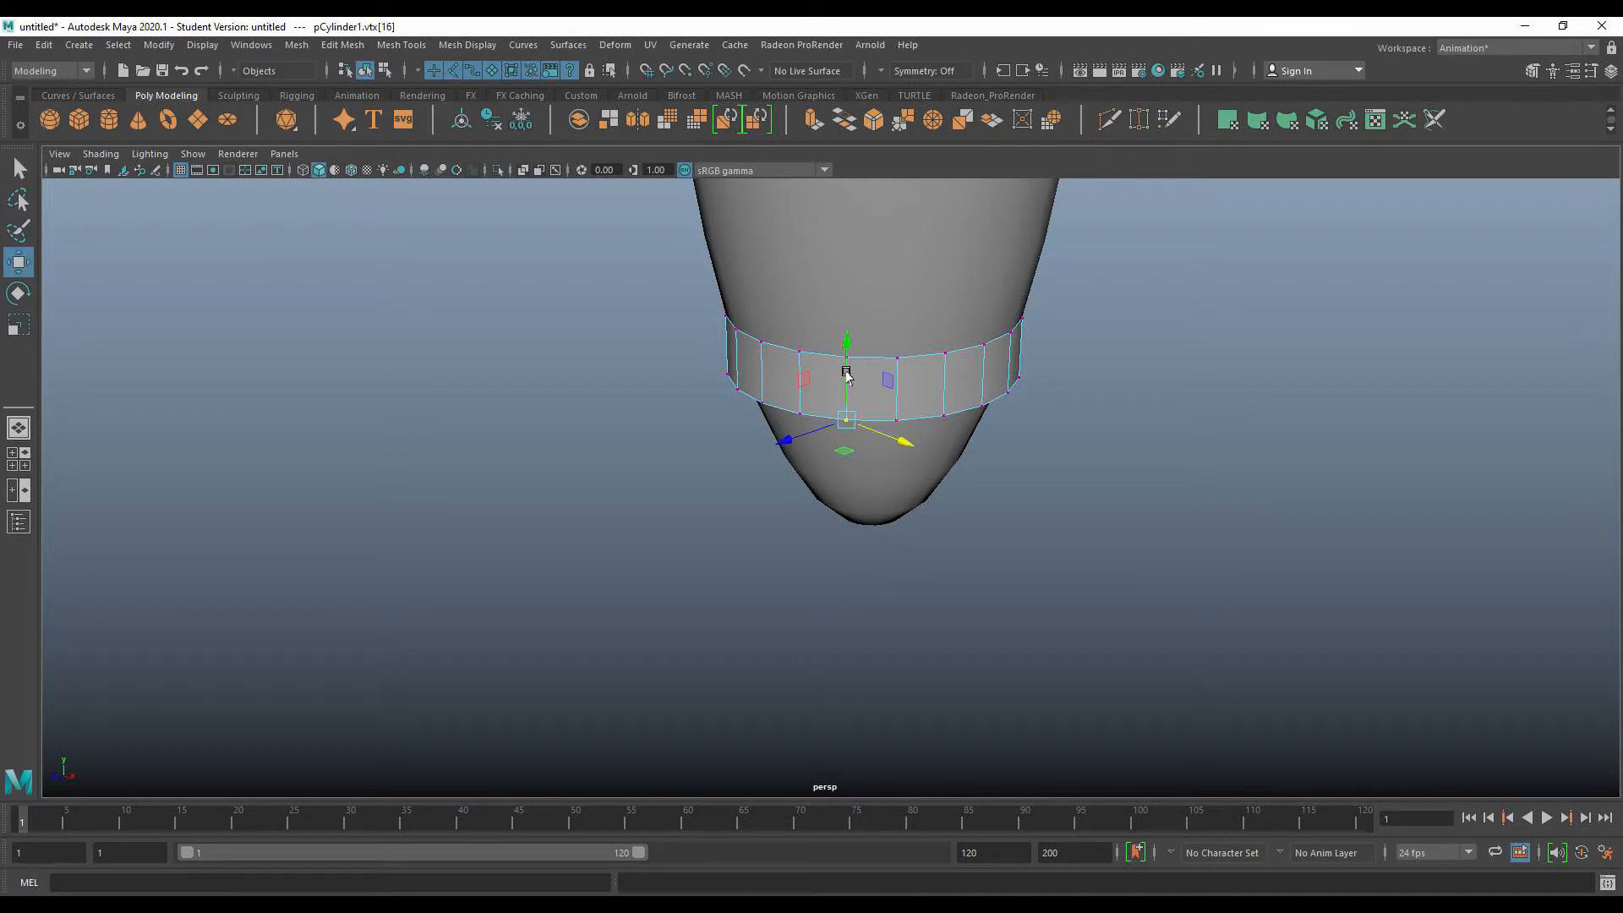
pyautogui.moveTo(843, 339); pyautogui.dragTo(849, 425)
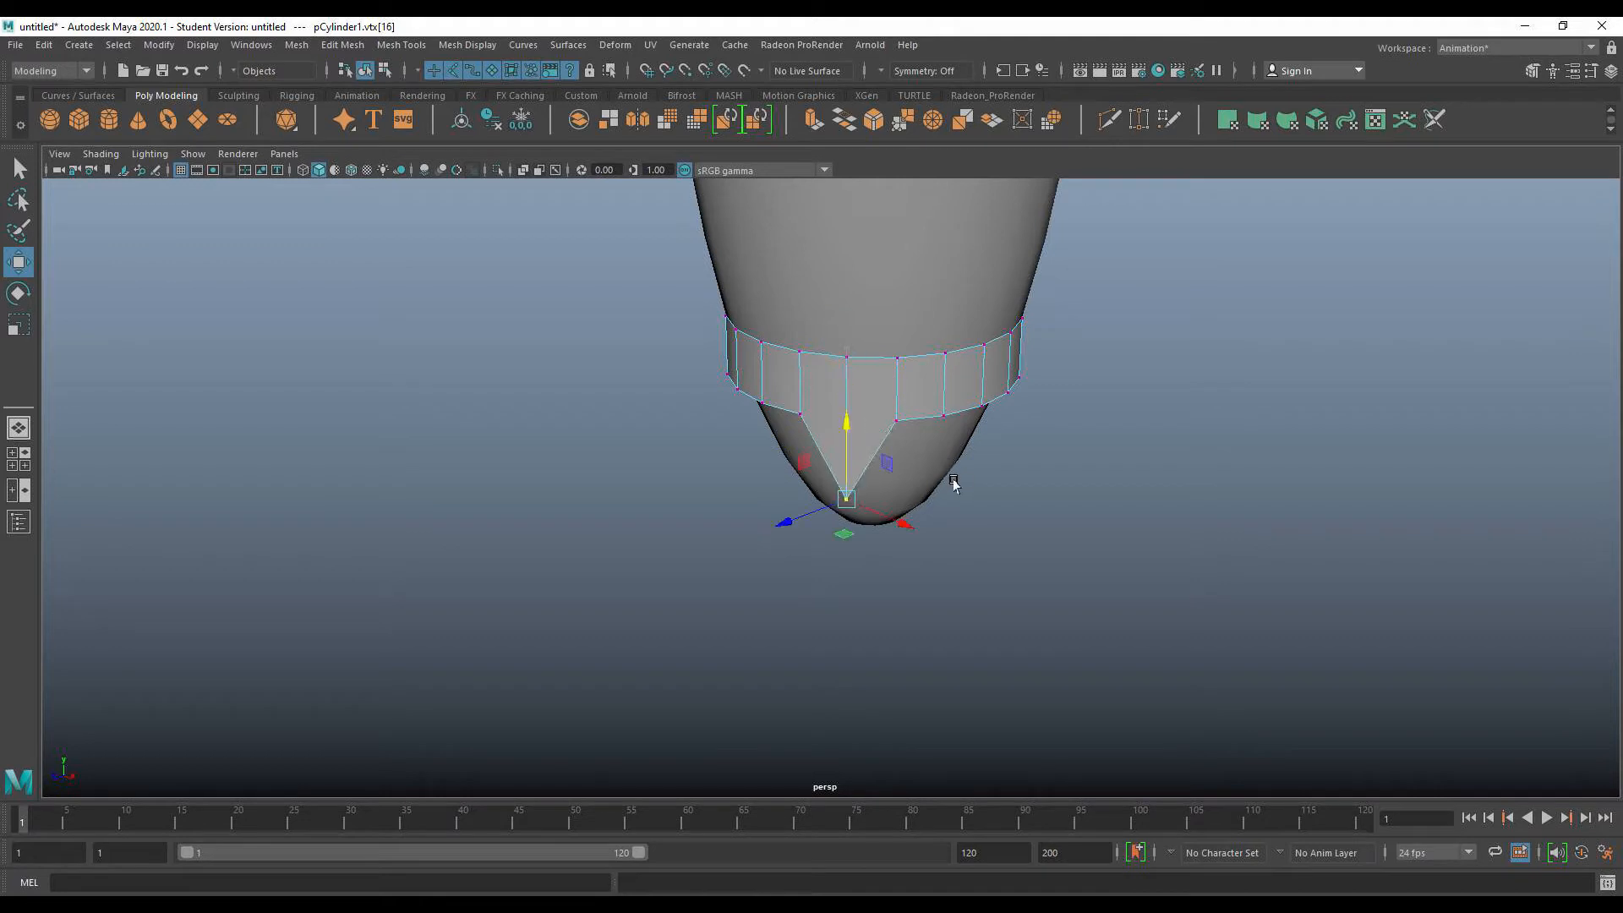
pyautogui.press('ctrl')
pyautogui.hotkey('ctrl', 'z')
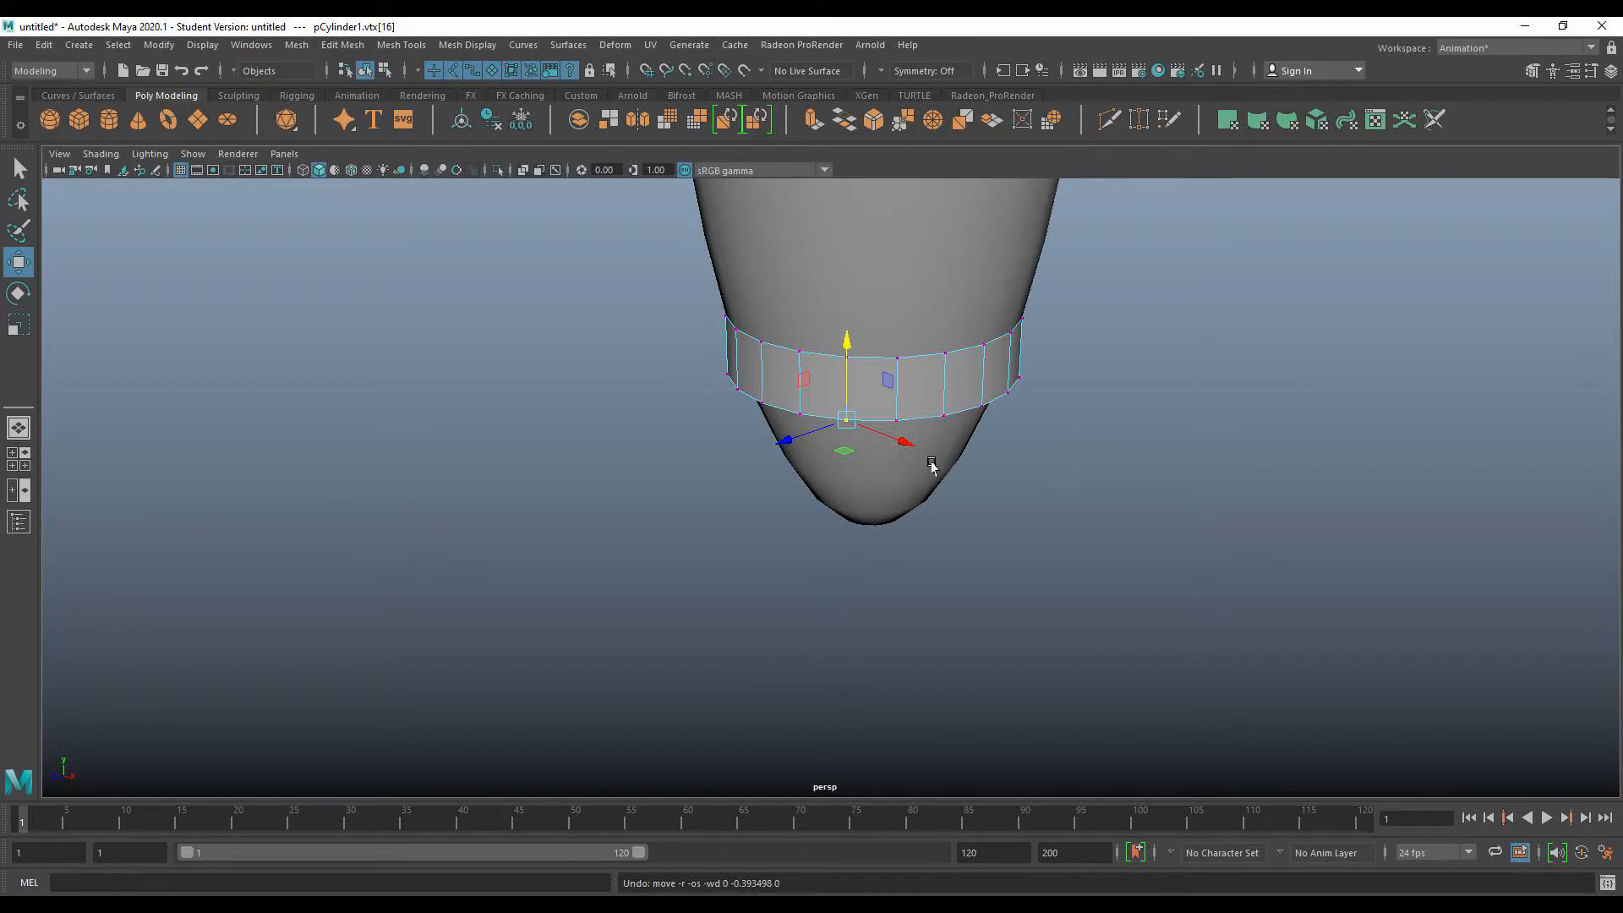
pyautogui.press('Escape')
pyautogui.click(25, 173)
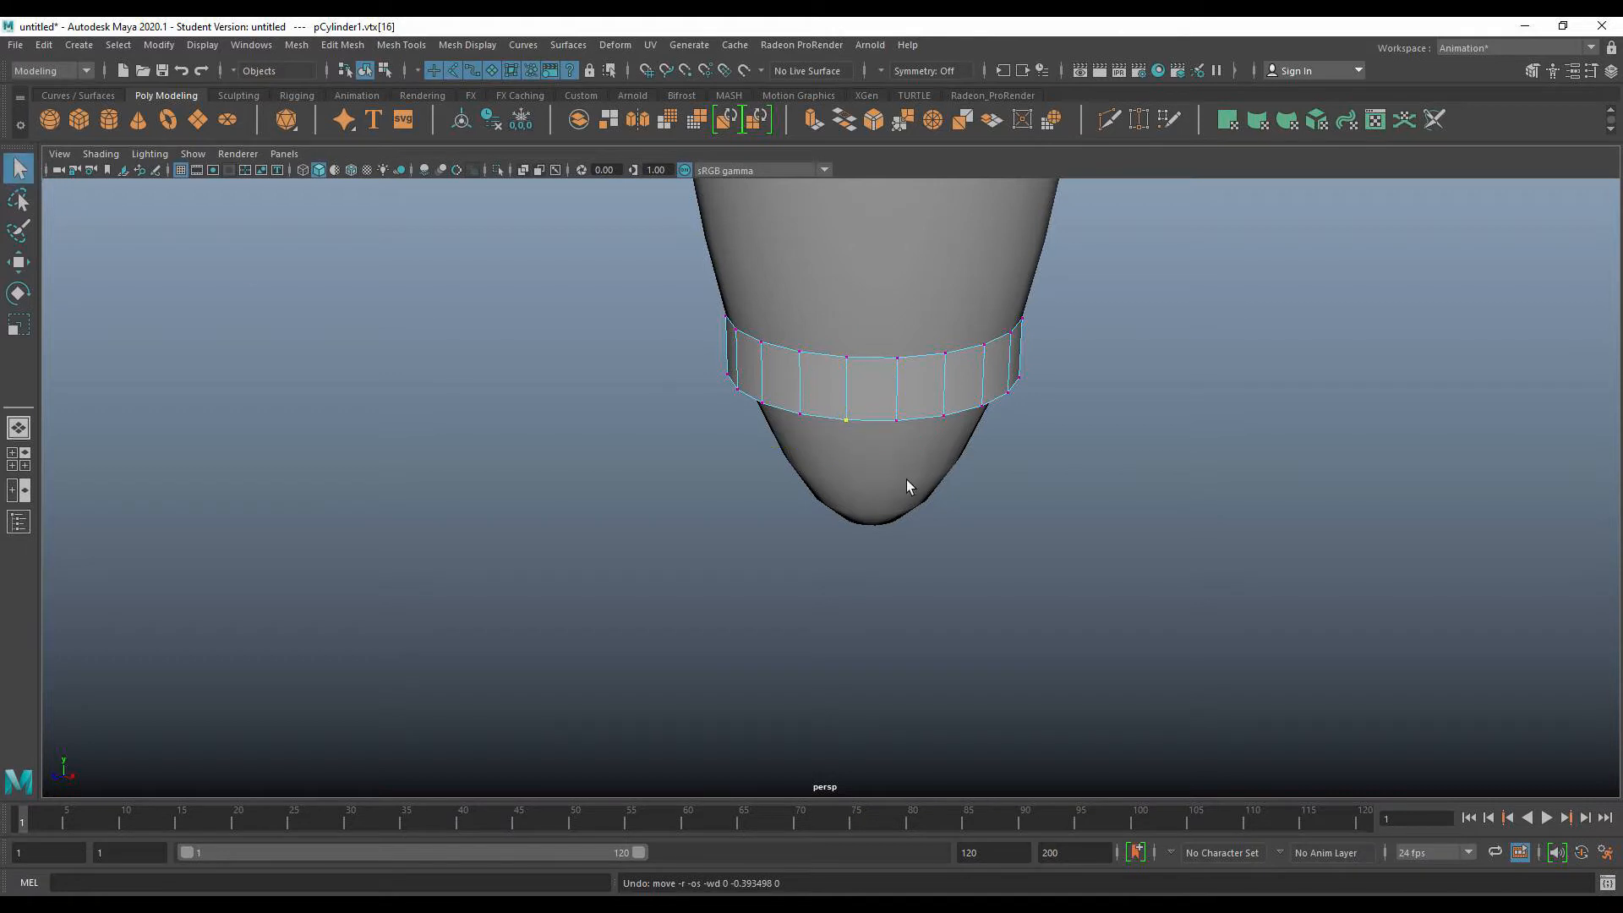
# In wireframe display, select all the vertices of the band's lower rim, including those at the back.
pyautogui.click(1013, 496)
pyautogui.moveTo(1045, 554)
pyautogui.keyDown('alt'); pyautogui.mouseDown()
pyautogui.moveTo(1036, 532)
pyautogui.moveTo(1060, 538)
pyautogui.mouseUp(); pyautogui.keyUp('alt')
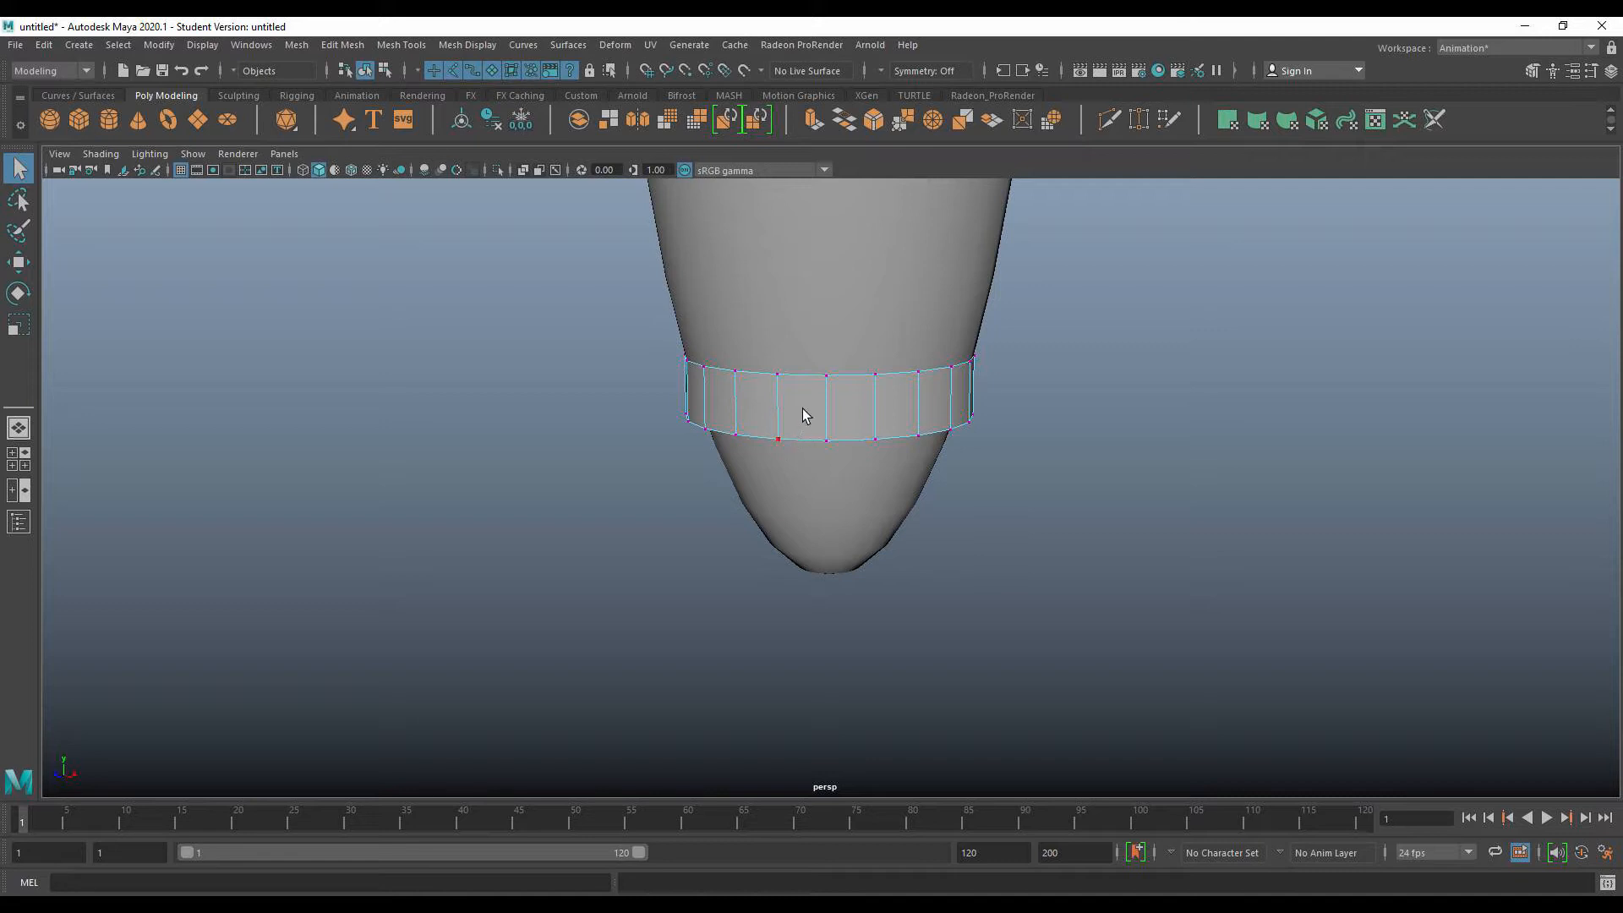
pyautogui.press('4')
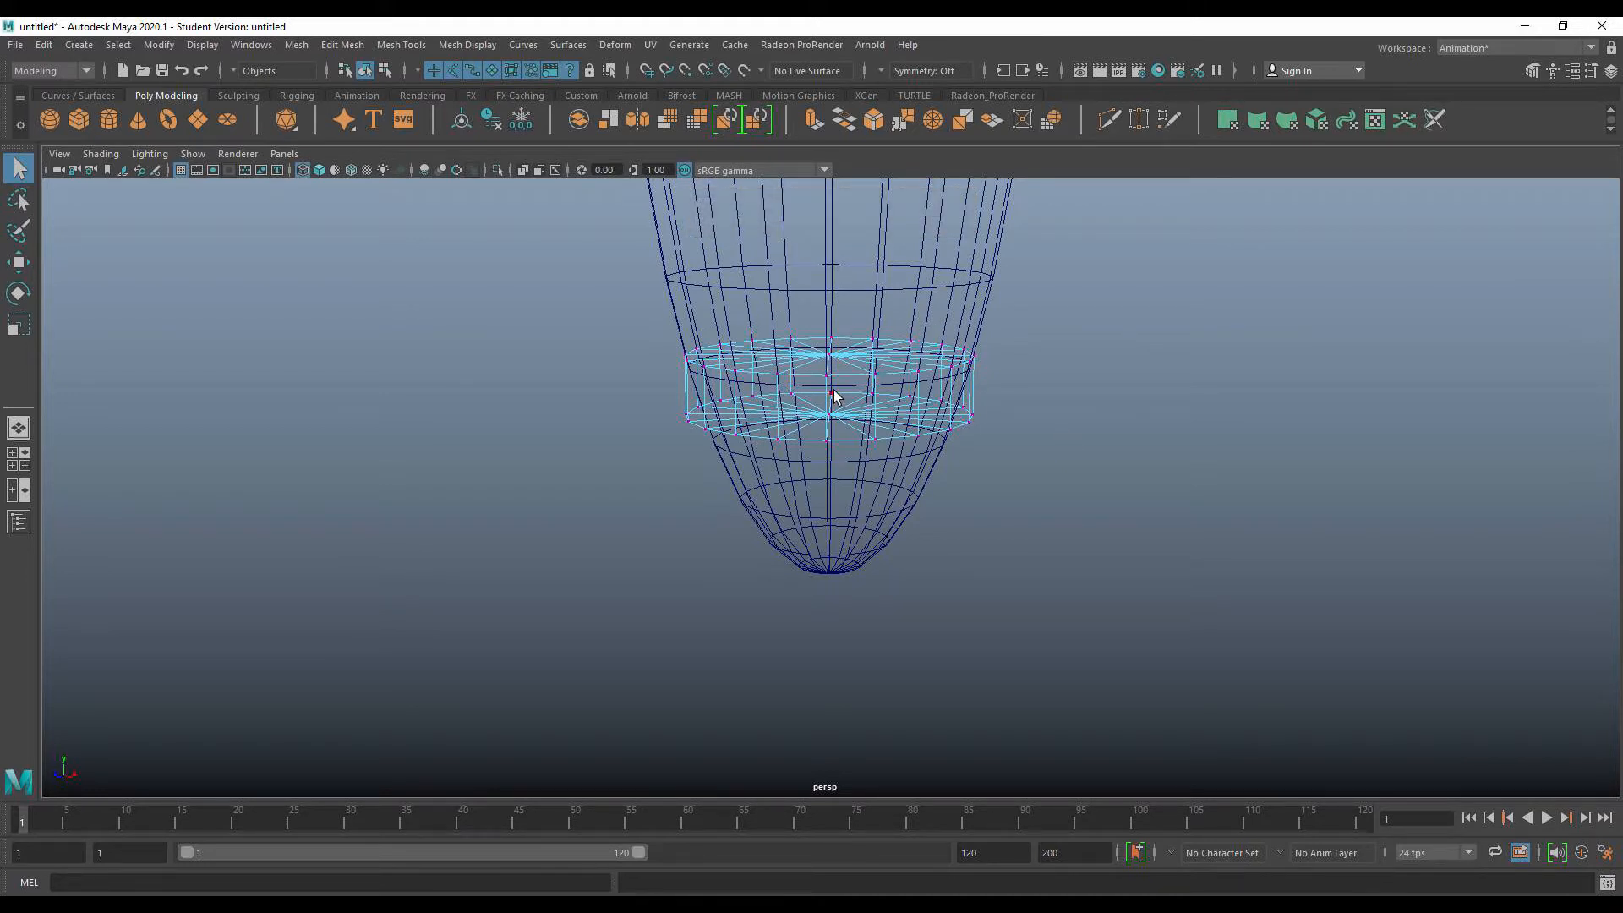
pyautogui.press('5')
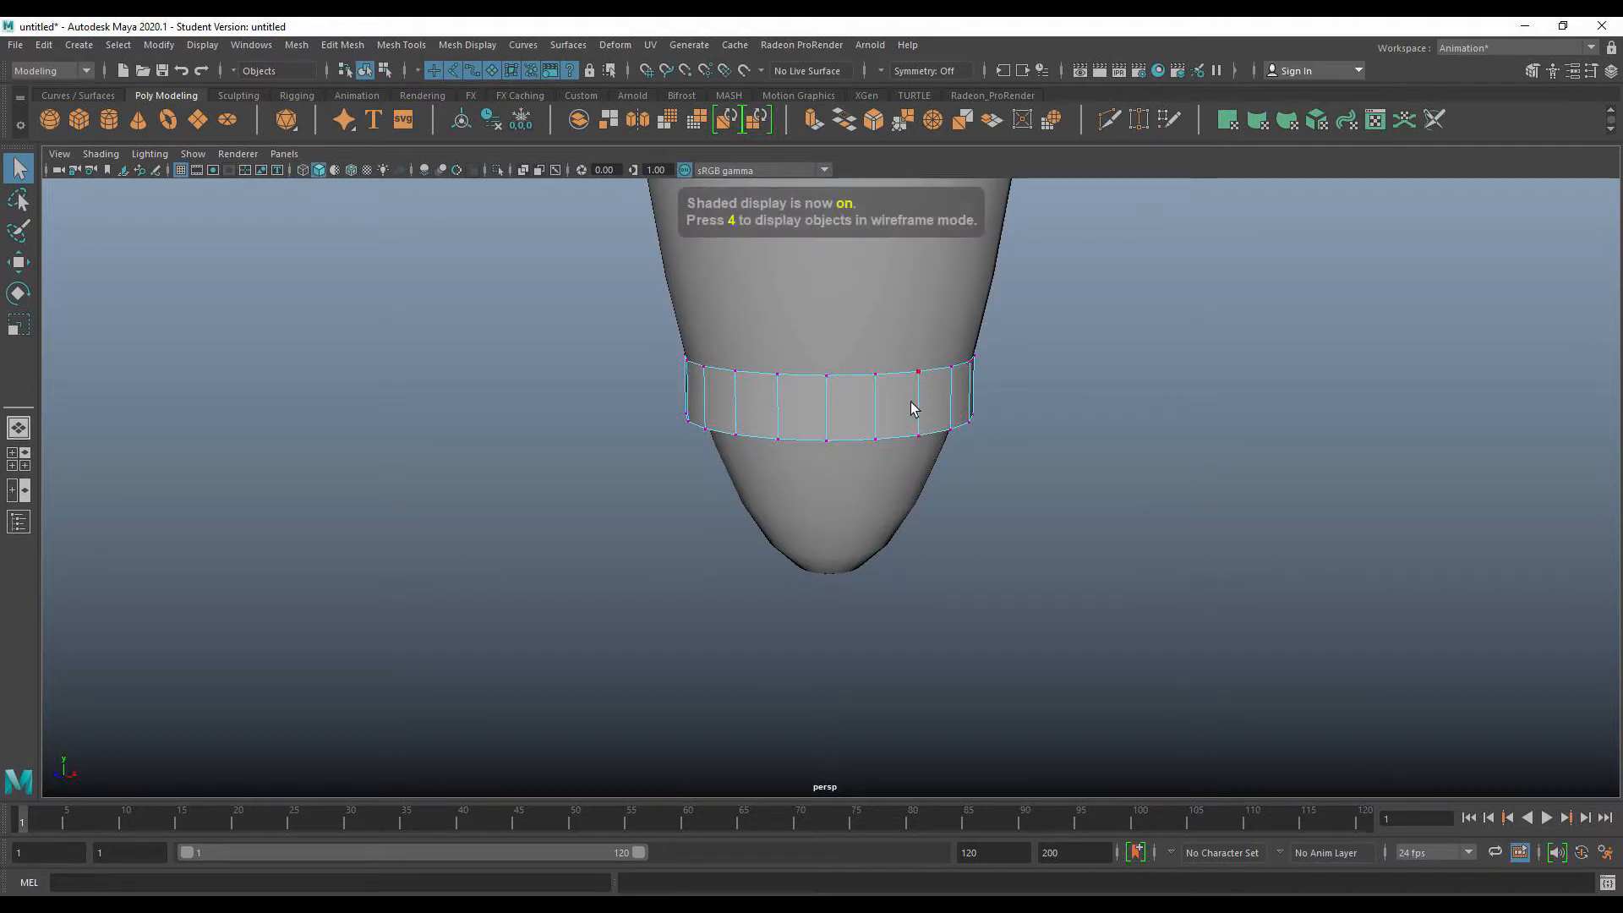
pyautogui.press('4')
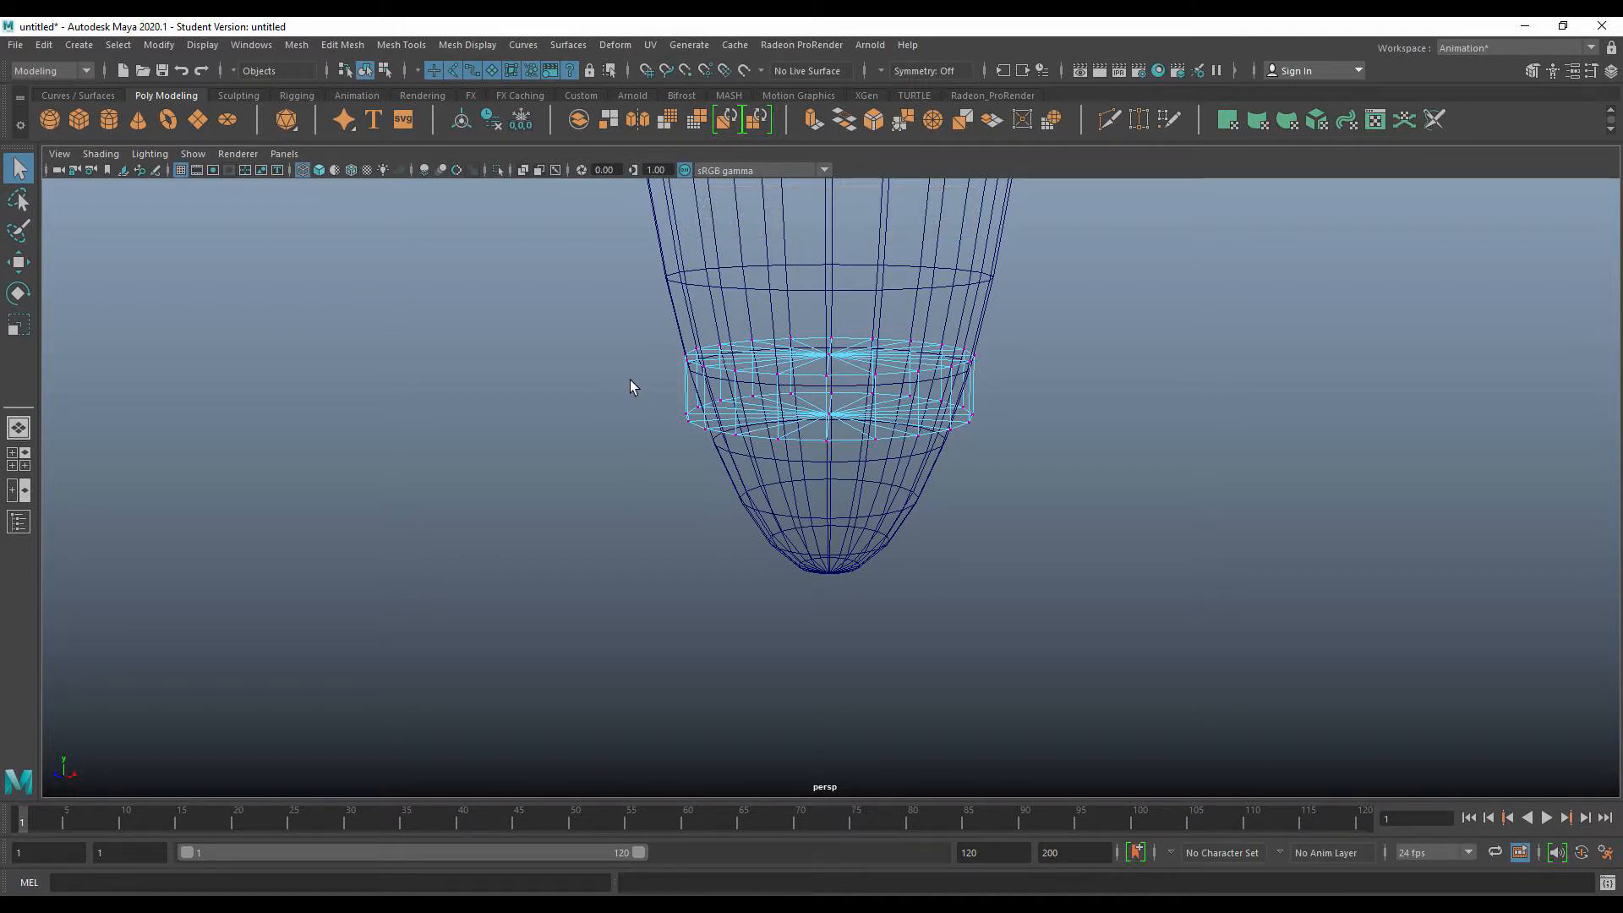
pyautogui.moveTo(668, 402); pyautogui.dragTo(1001, 468)
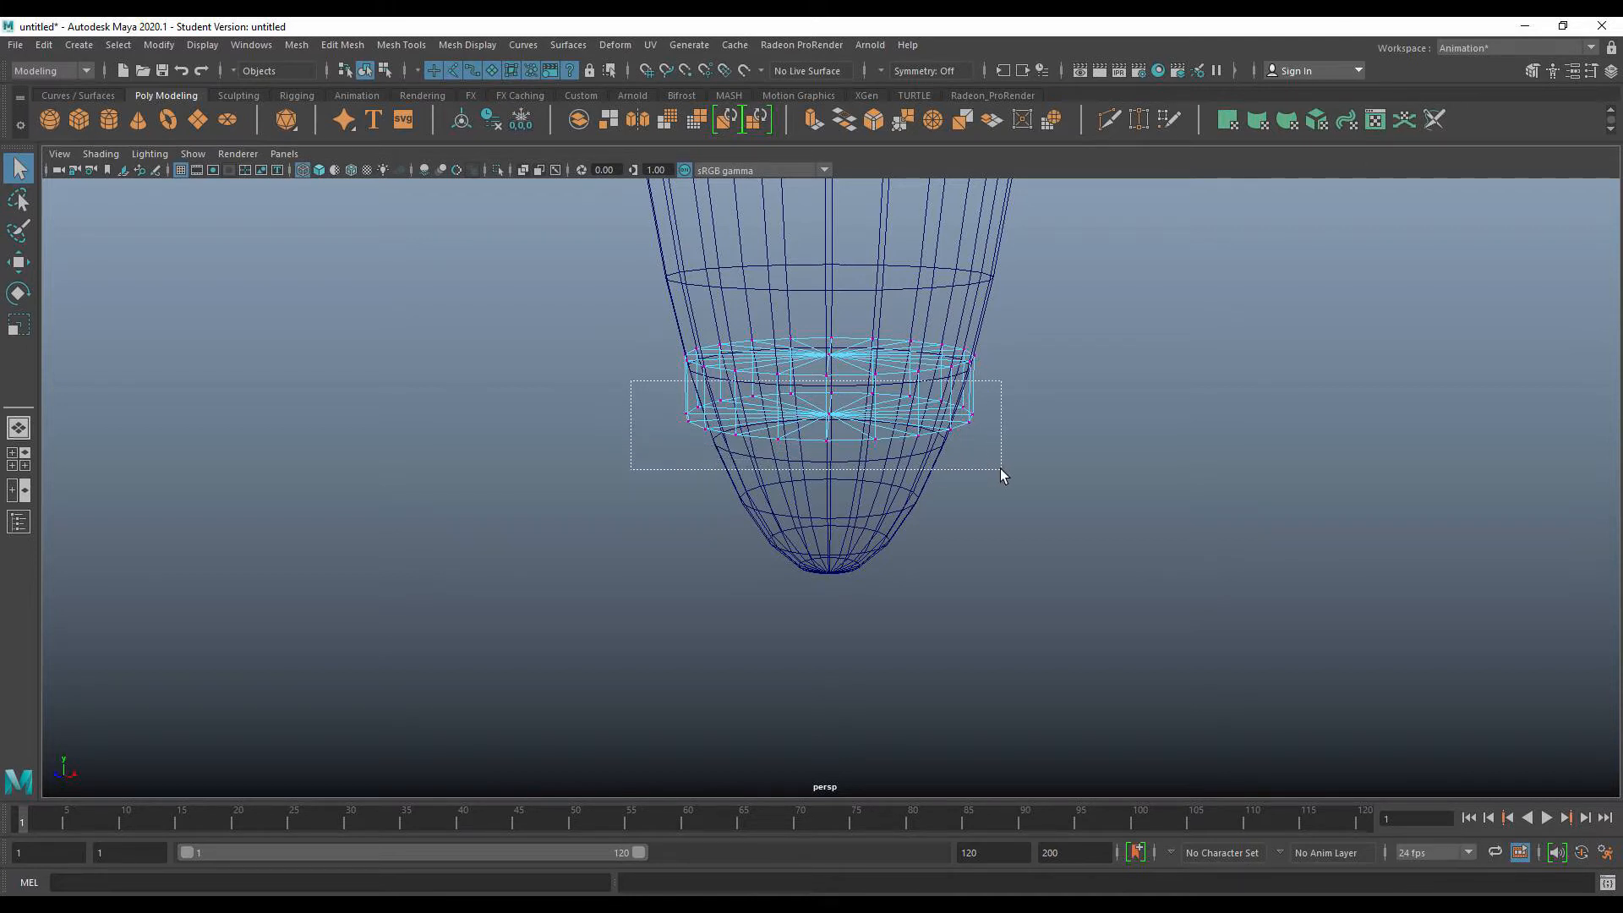
pyautogui.moveTo(1000, 468); pyautogui.dragTo(1001, 469)
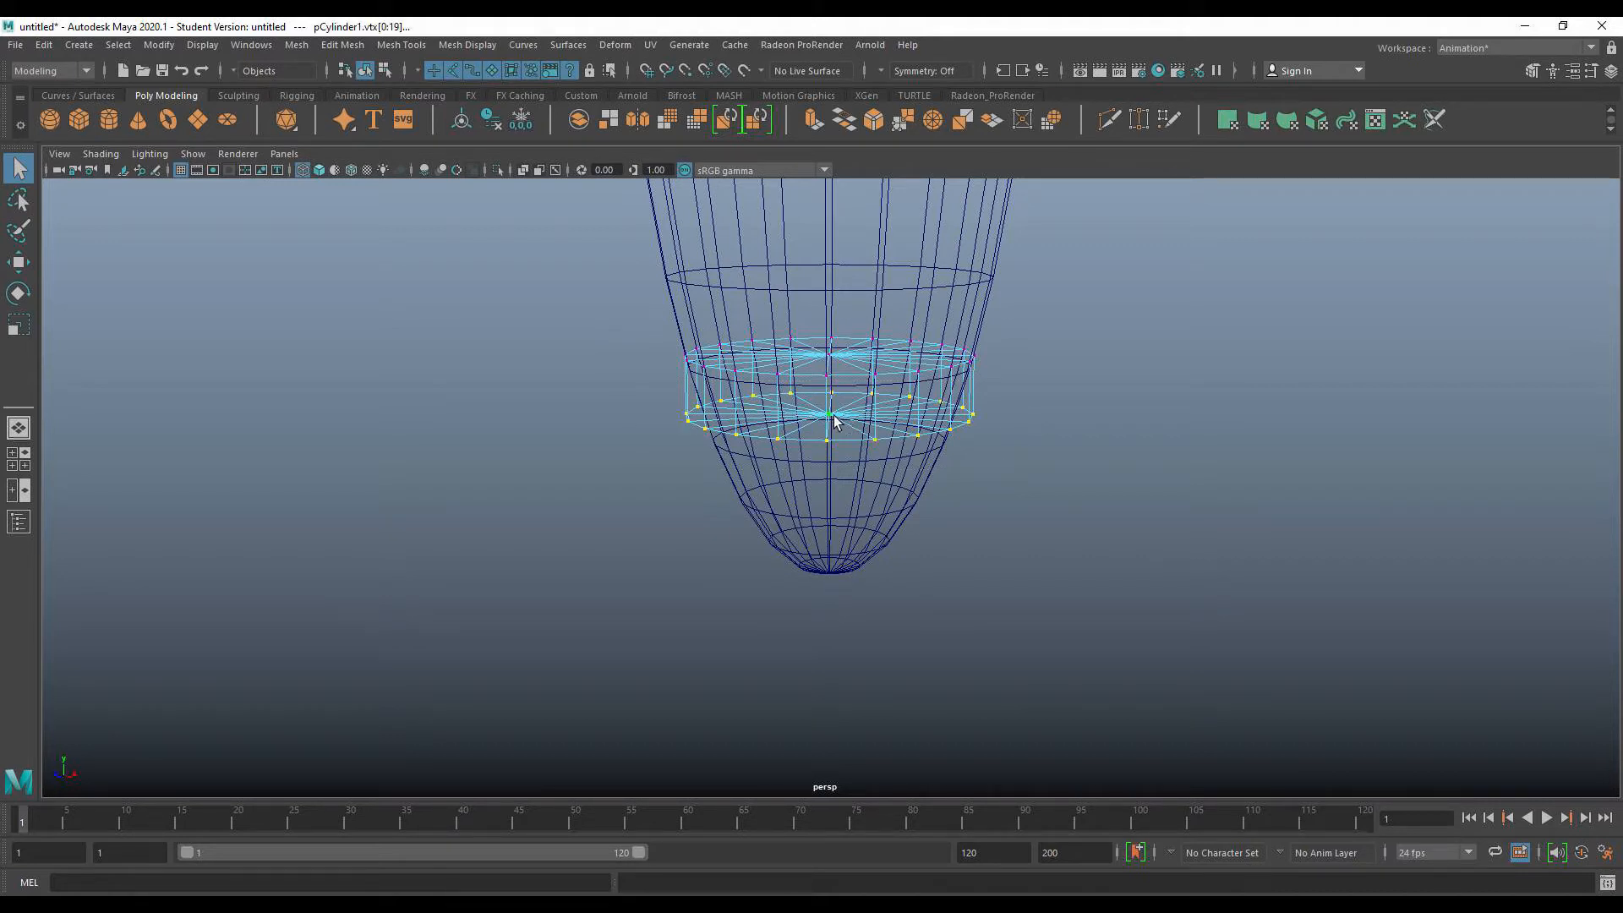
pyautogui.moveTo(1032, 490)
pyautogui.keyDown('alt'); pyautogui.mouseDown()
pyautogui.moveTo(1084, 497)
pyautogui.moveTo(1038, 492)
pyautogui.moveTo(1029, 471)
pyautogui.moveTo(1038, 496)
pyautogui.mouseUp(); pyautogui.keyUp('alt')
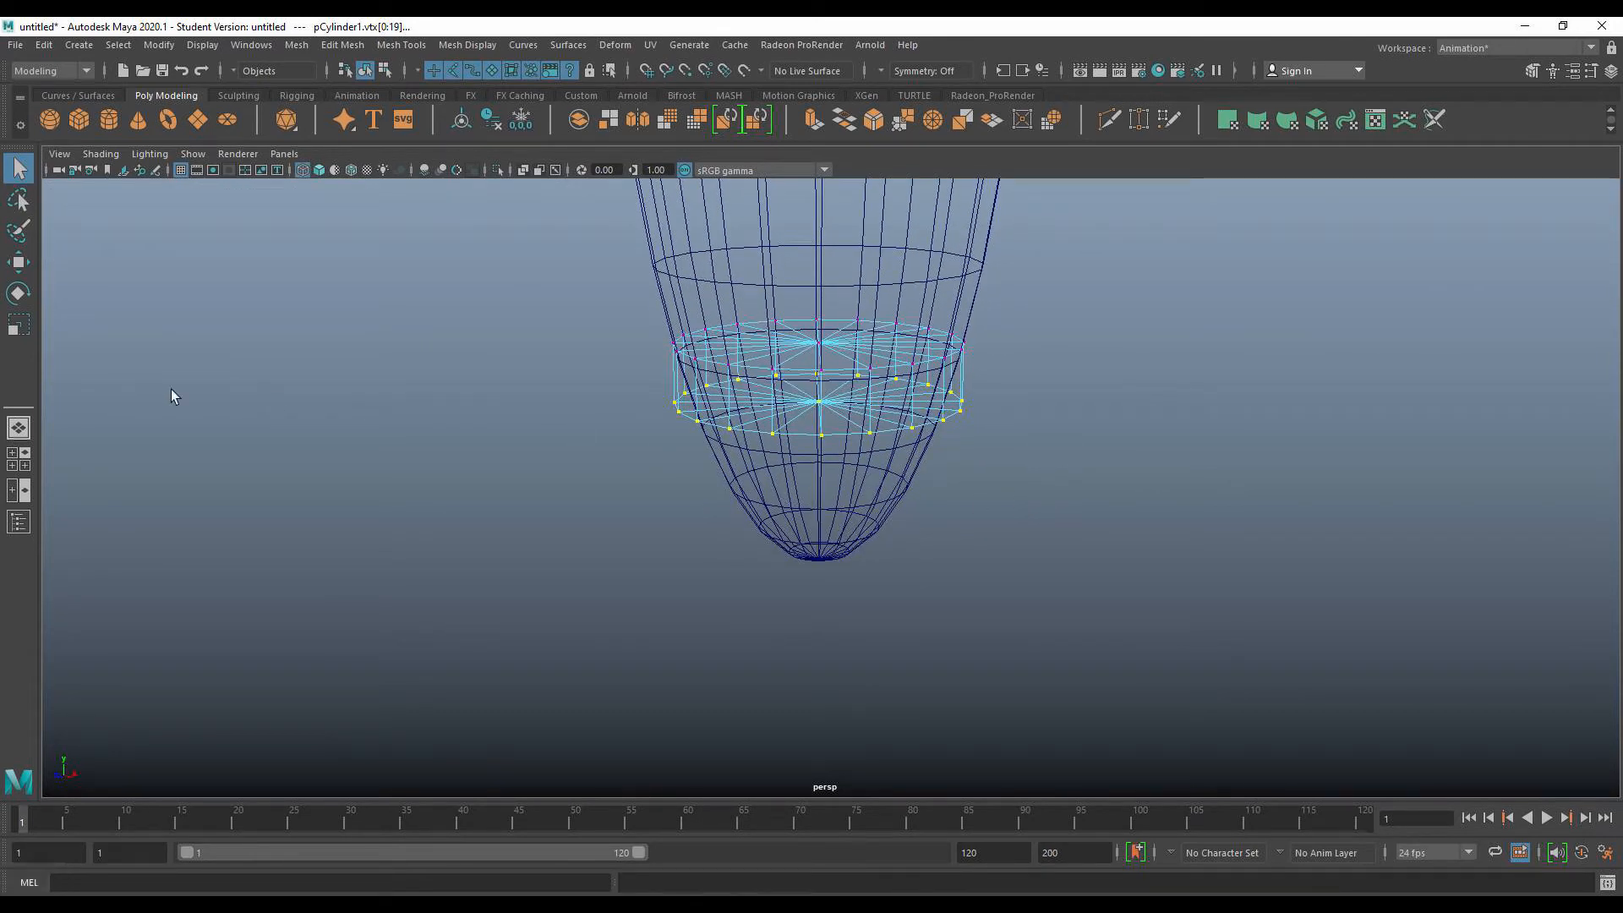
# Scale the selected lower rim vertices outward evenly to flare the band, and return it to object mode in shaded display.
pyautogui.press('r')
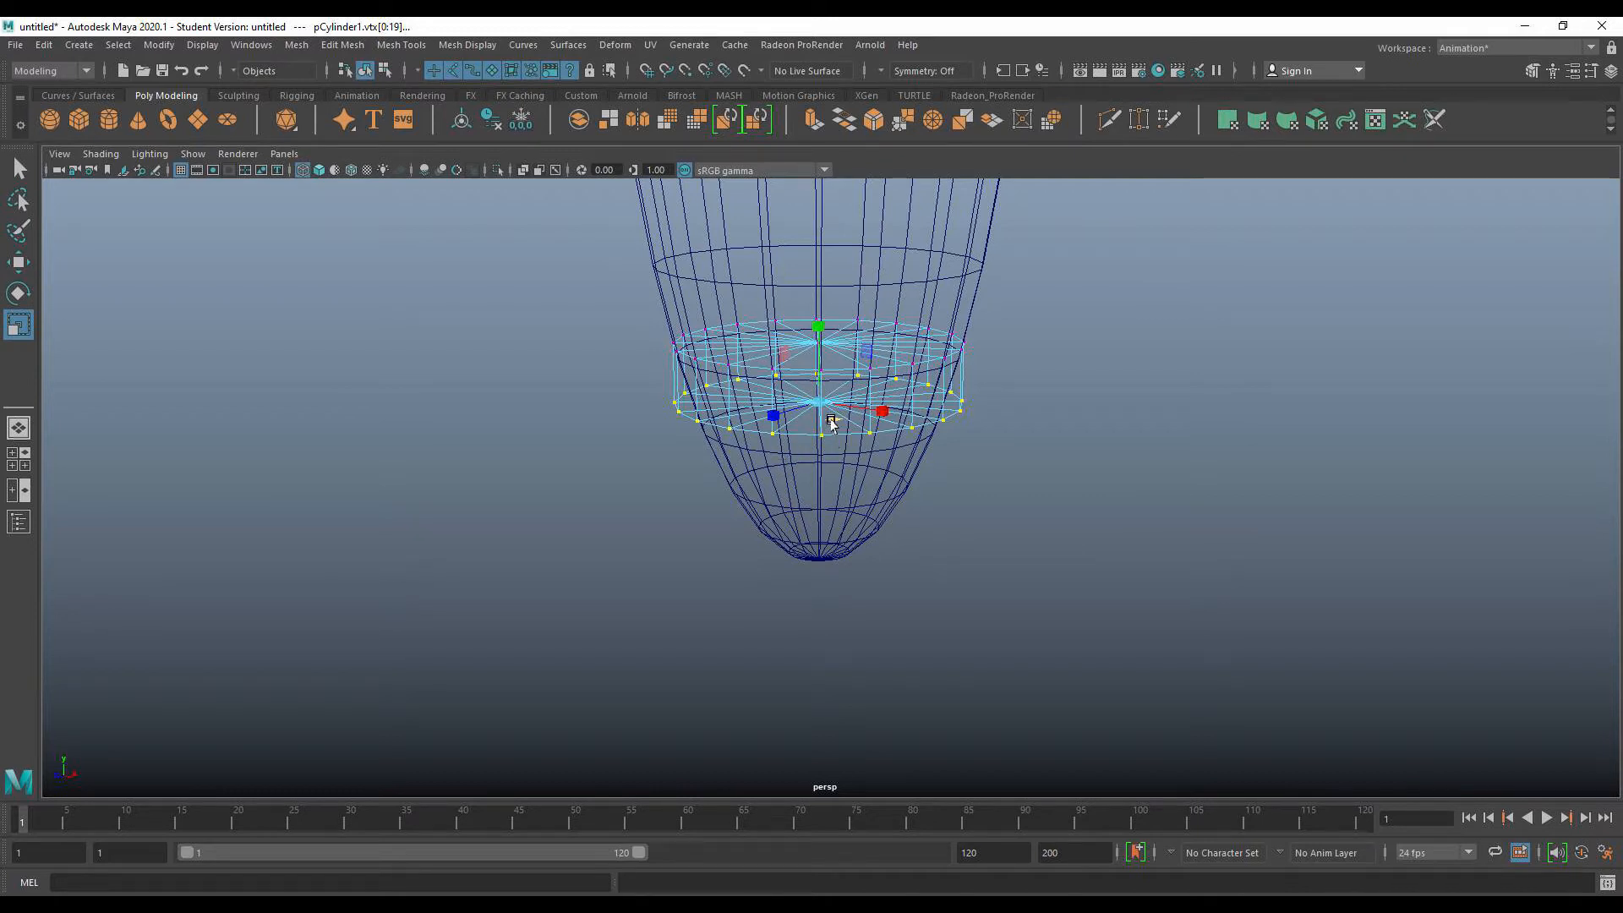
pyautogui.moveTo(831, 423); pyautogui.dragTo(837, 430)
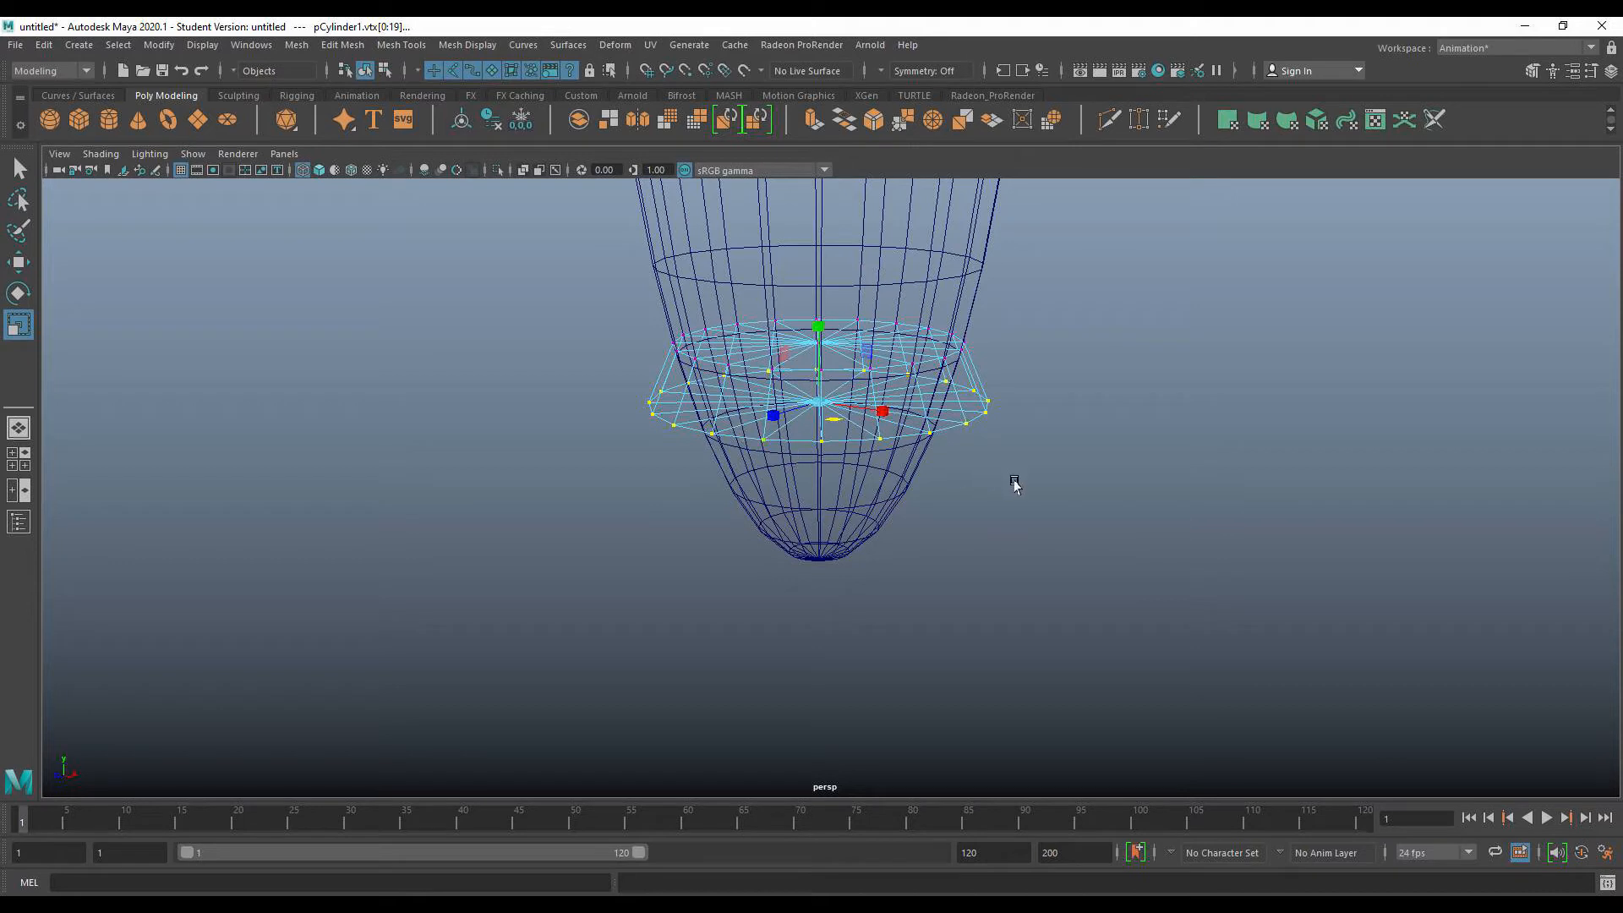
pyautogui.press('5')
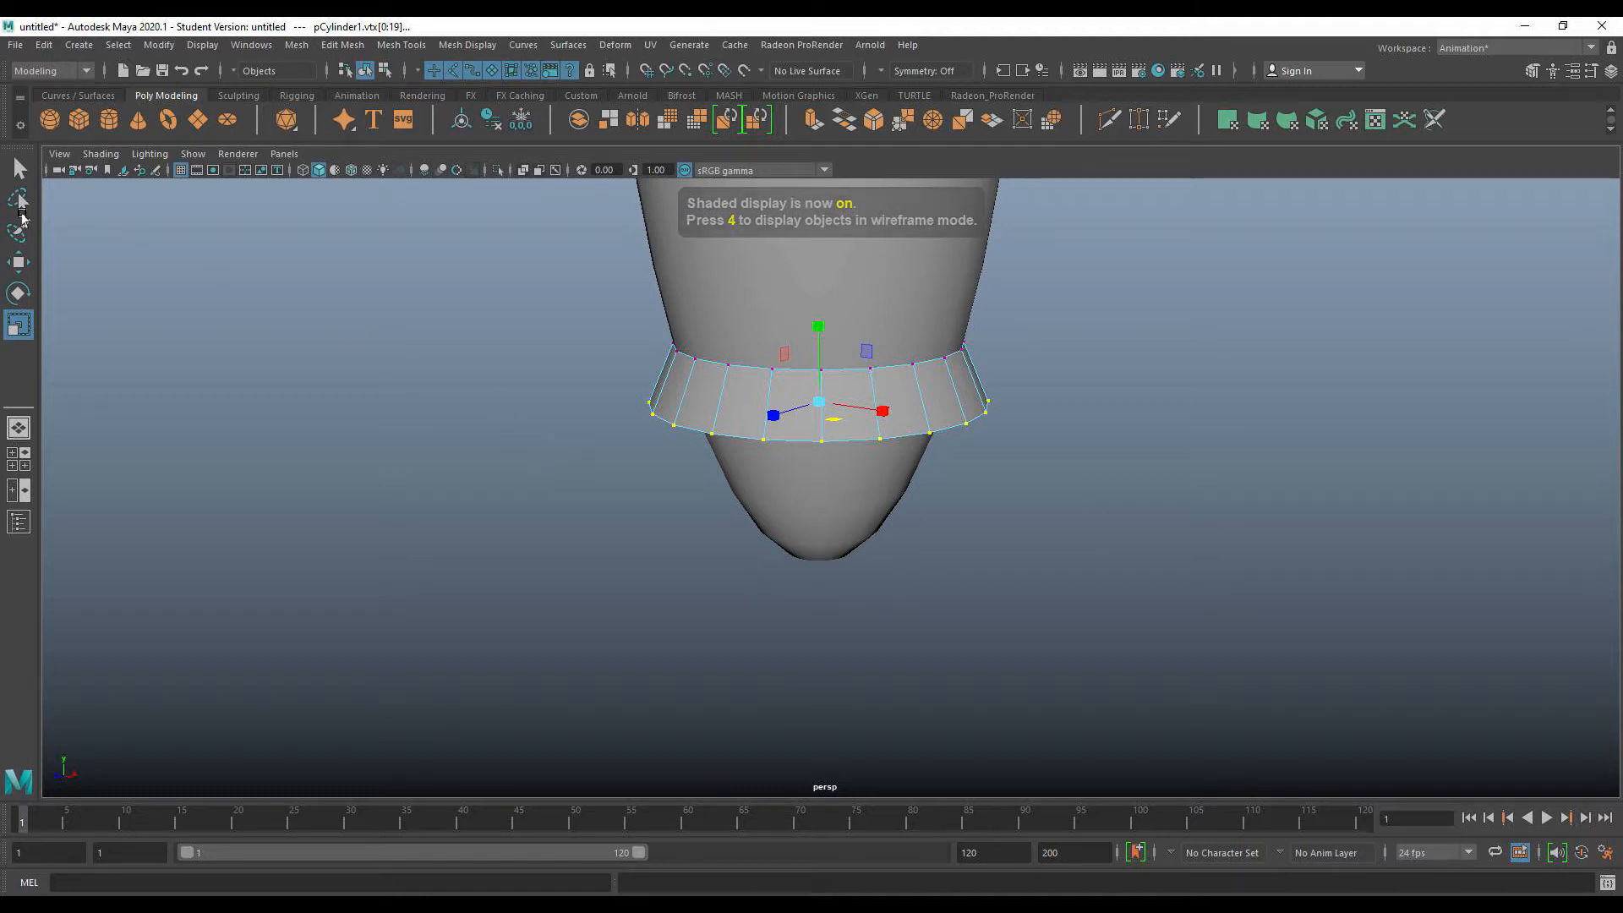
pyautogui.click(21, 172)
pyautogui.click(575, 413)
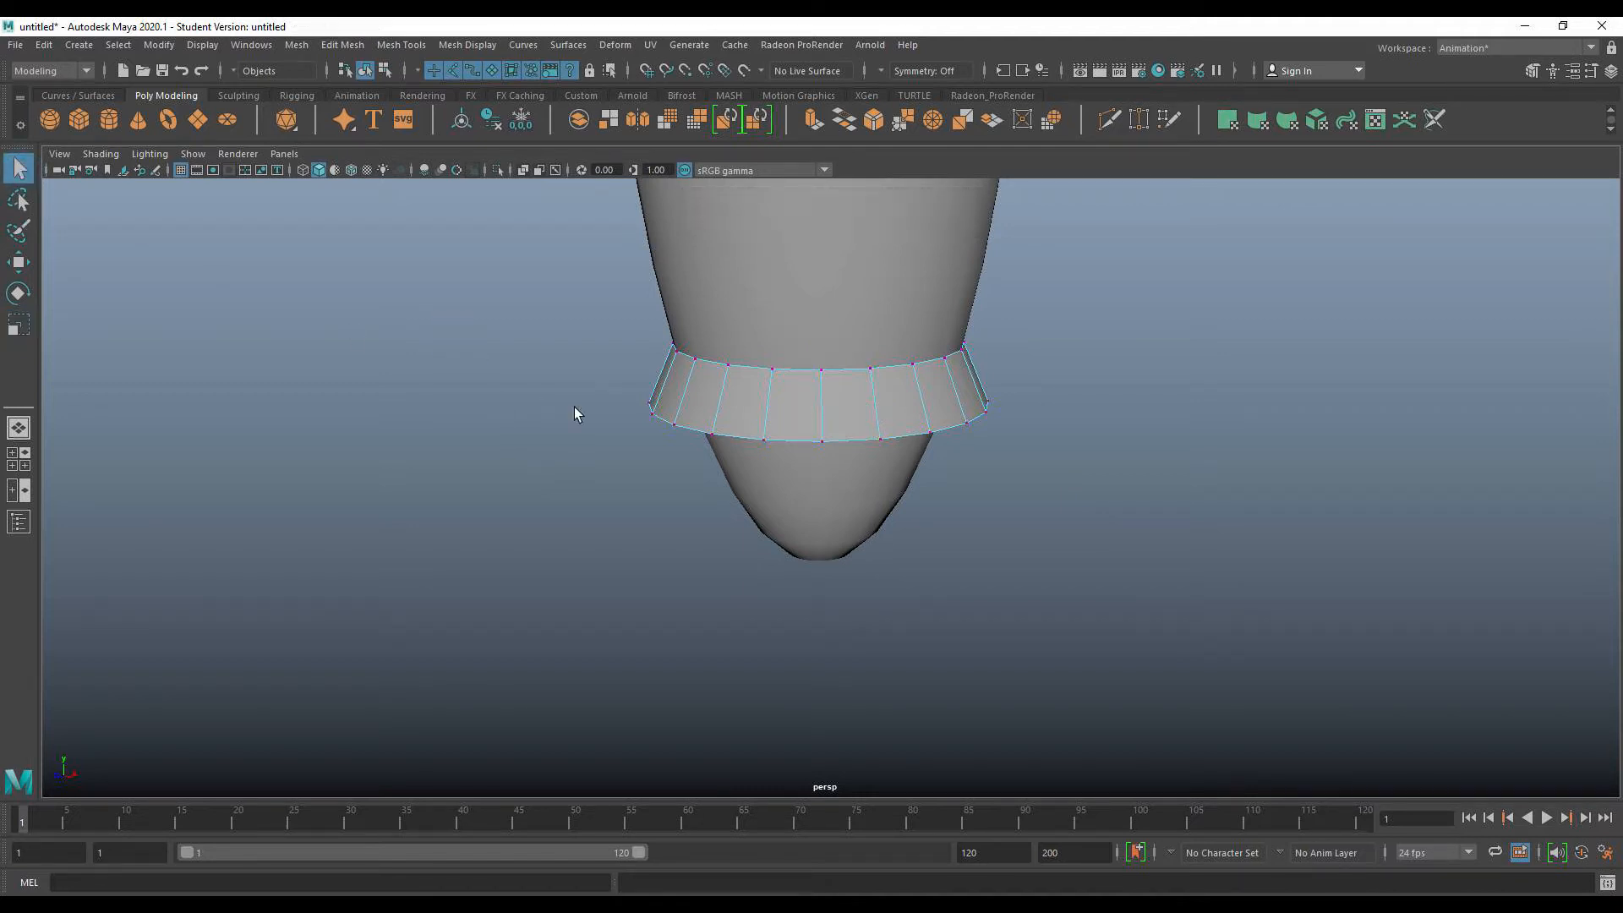
pyautogui.rightClick(801, 409)
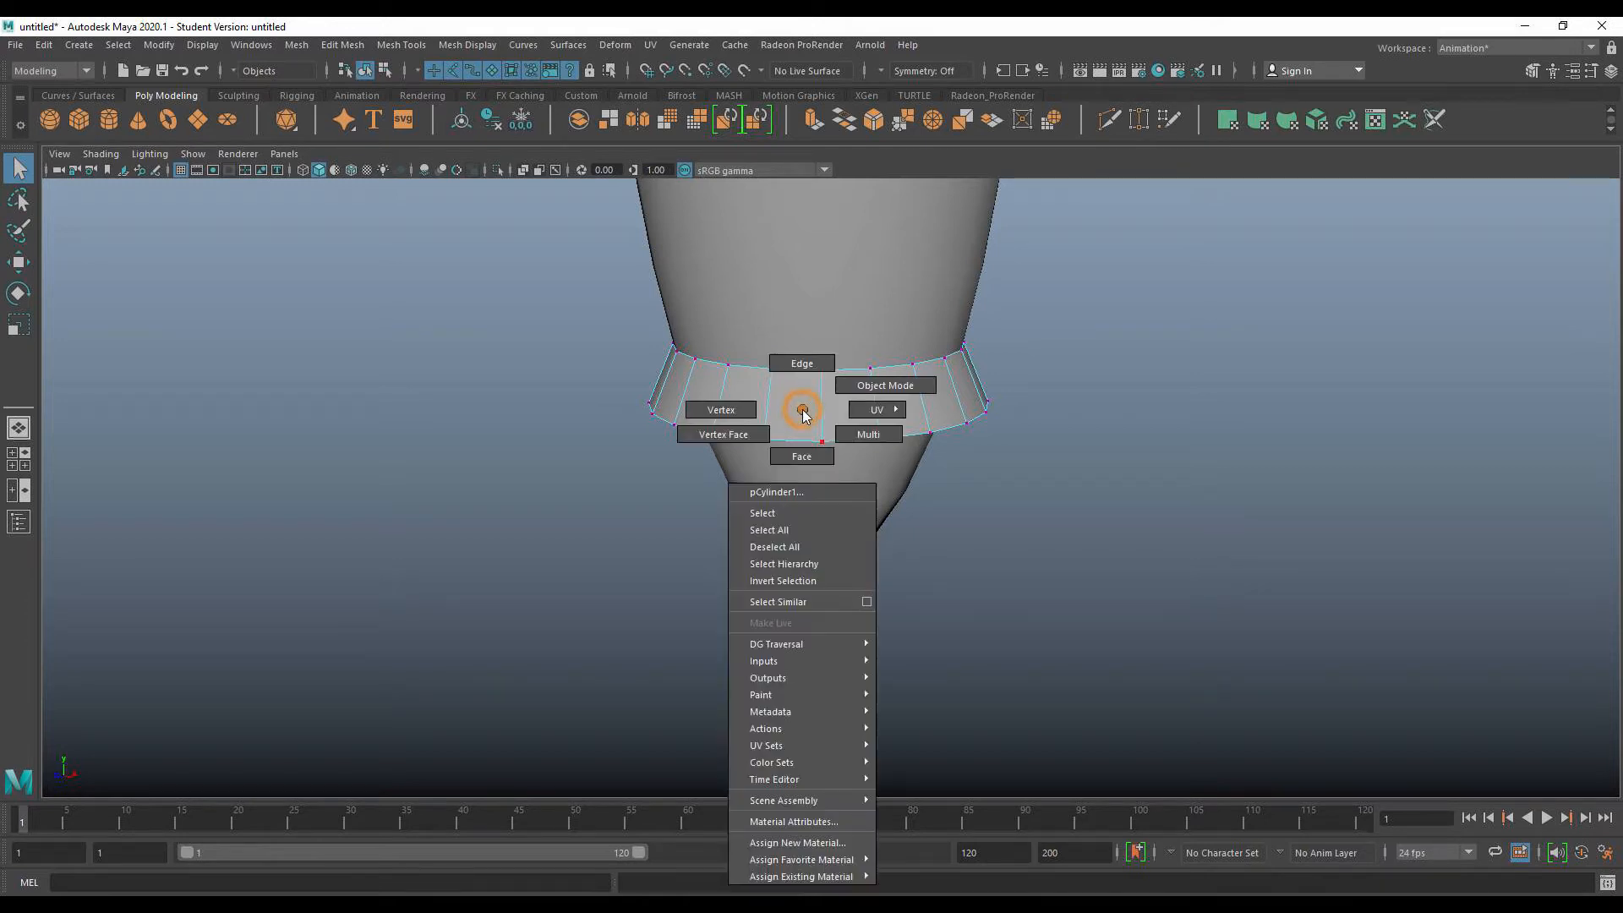
pyautogui.click(859, 387)
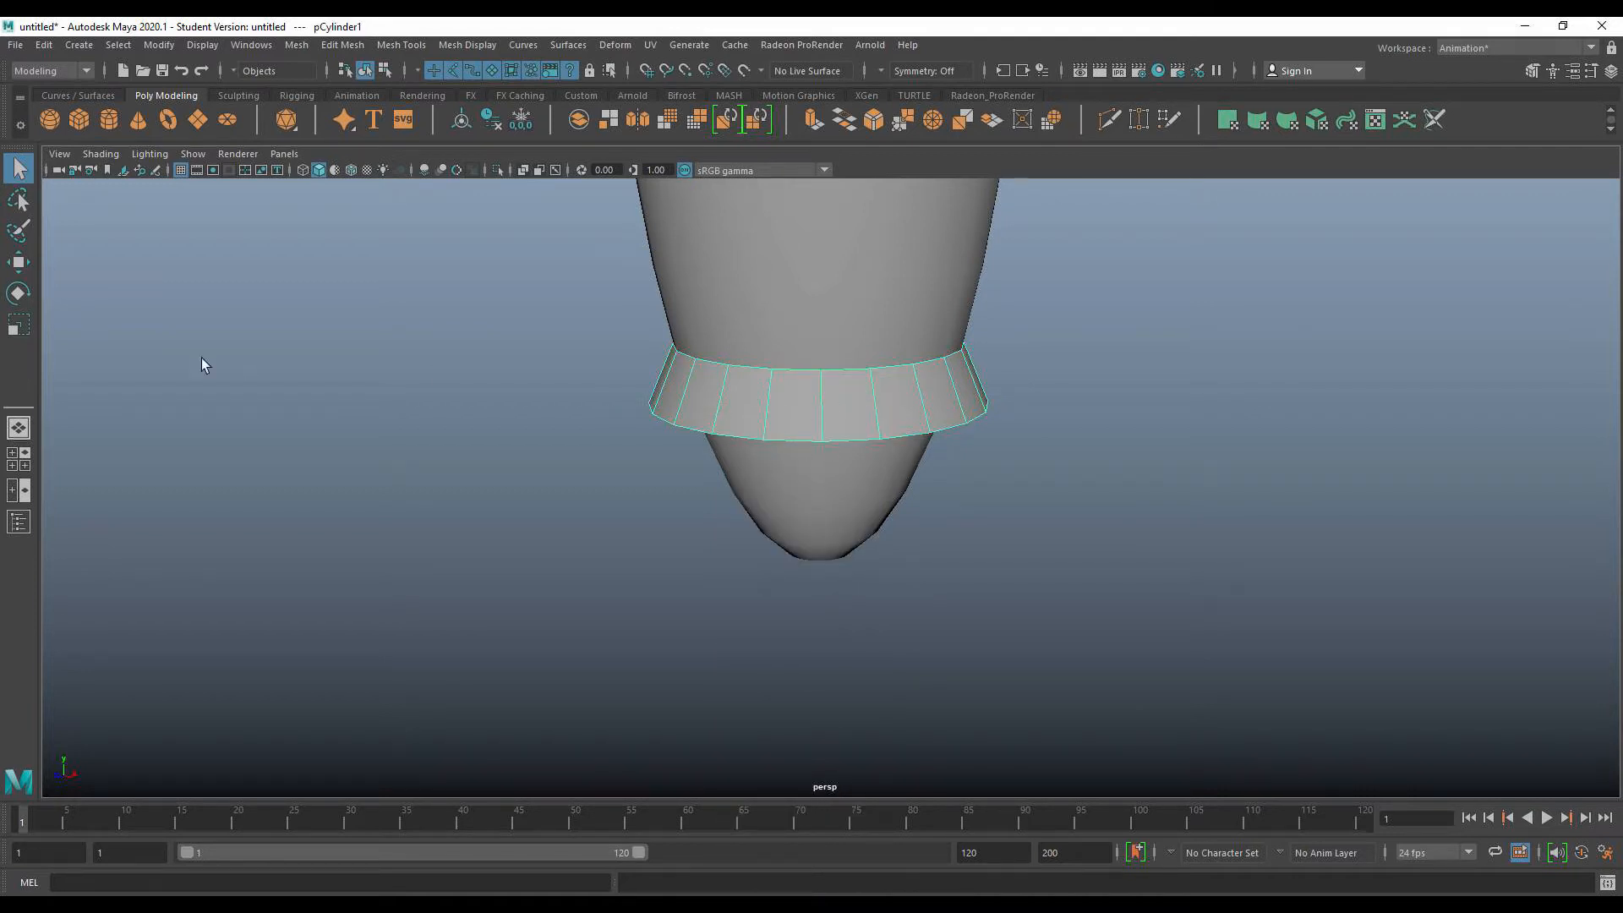
# Duplicate the flared band twice straight downward so the copies overlap in a stack of three, and clear the selection.
pyautogui.click(17, 262)
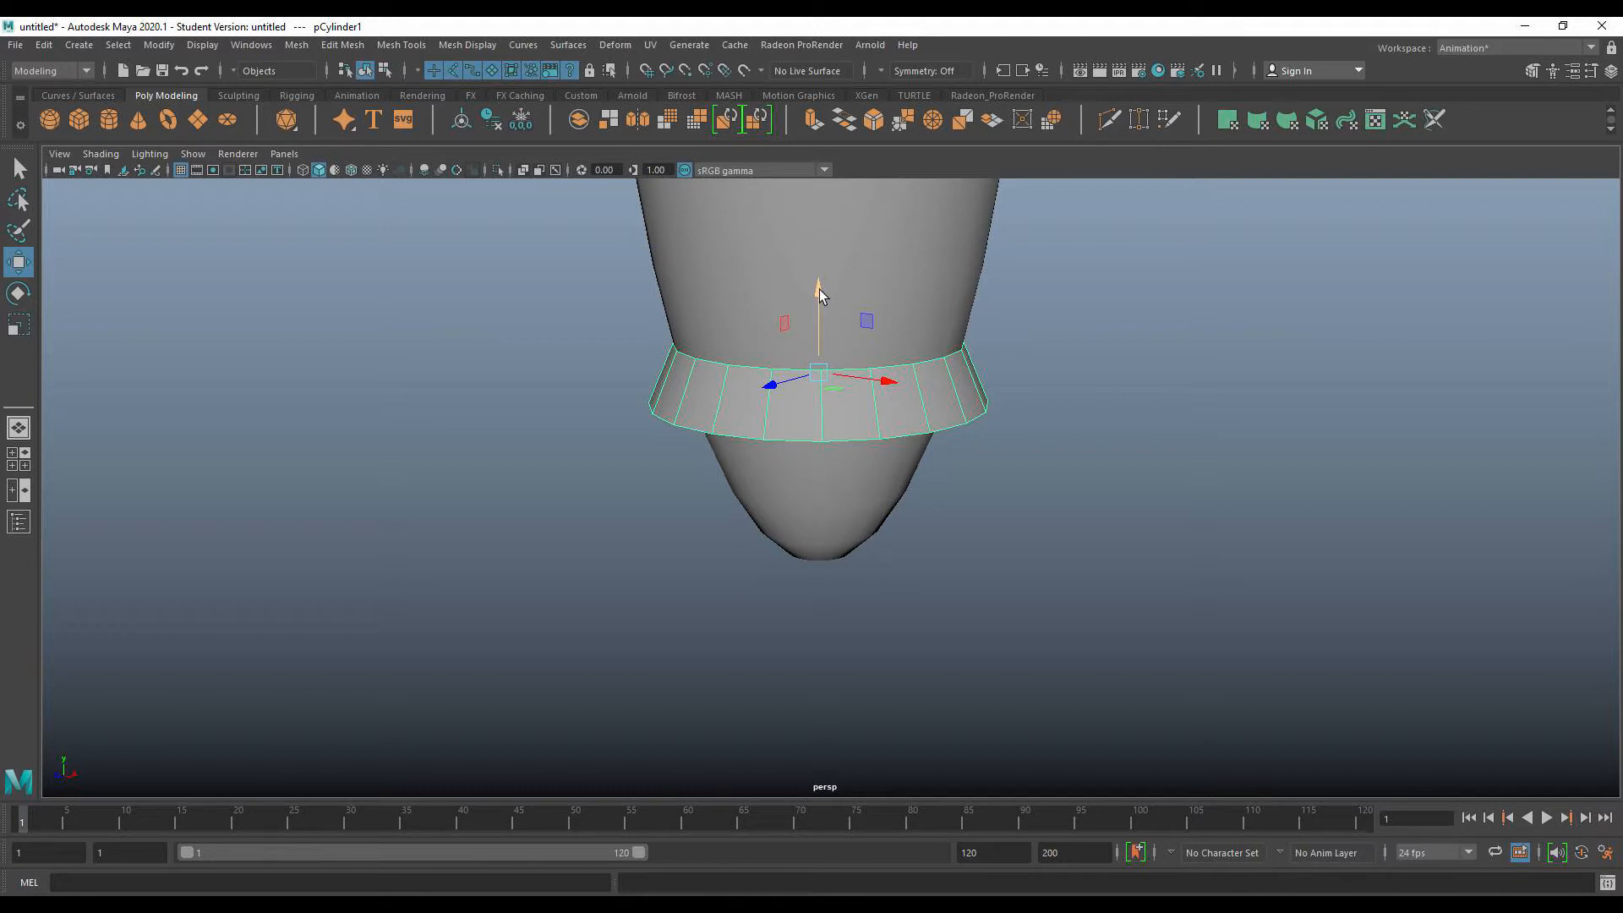
pyautogui.press('shift')
pyautogui.keyDown('shift'); pyautogui.moveTo(815, 294); pyautogui.dragTo(815, 388); pyautogui.keyUp('shift')
pyautogui.click(1074, 430)
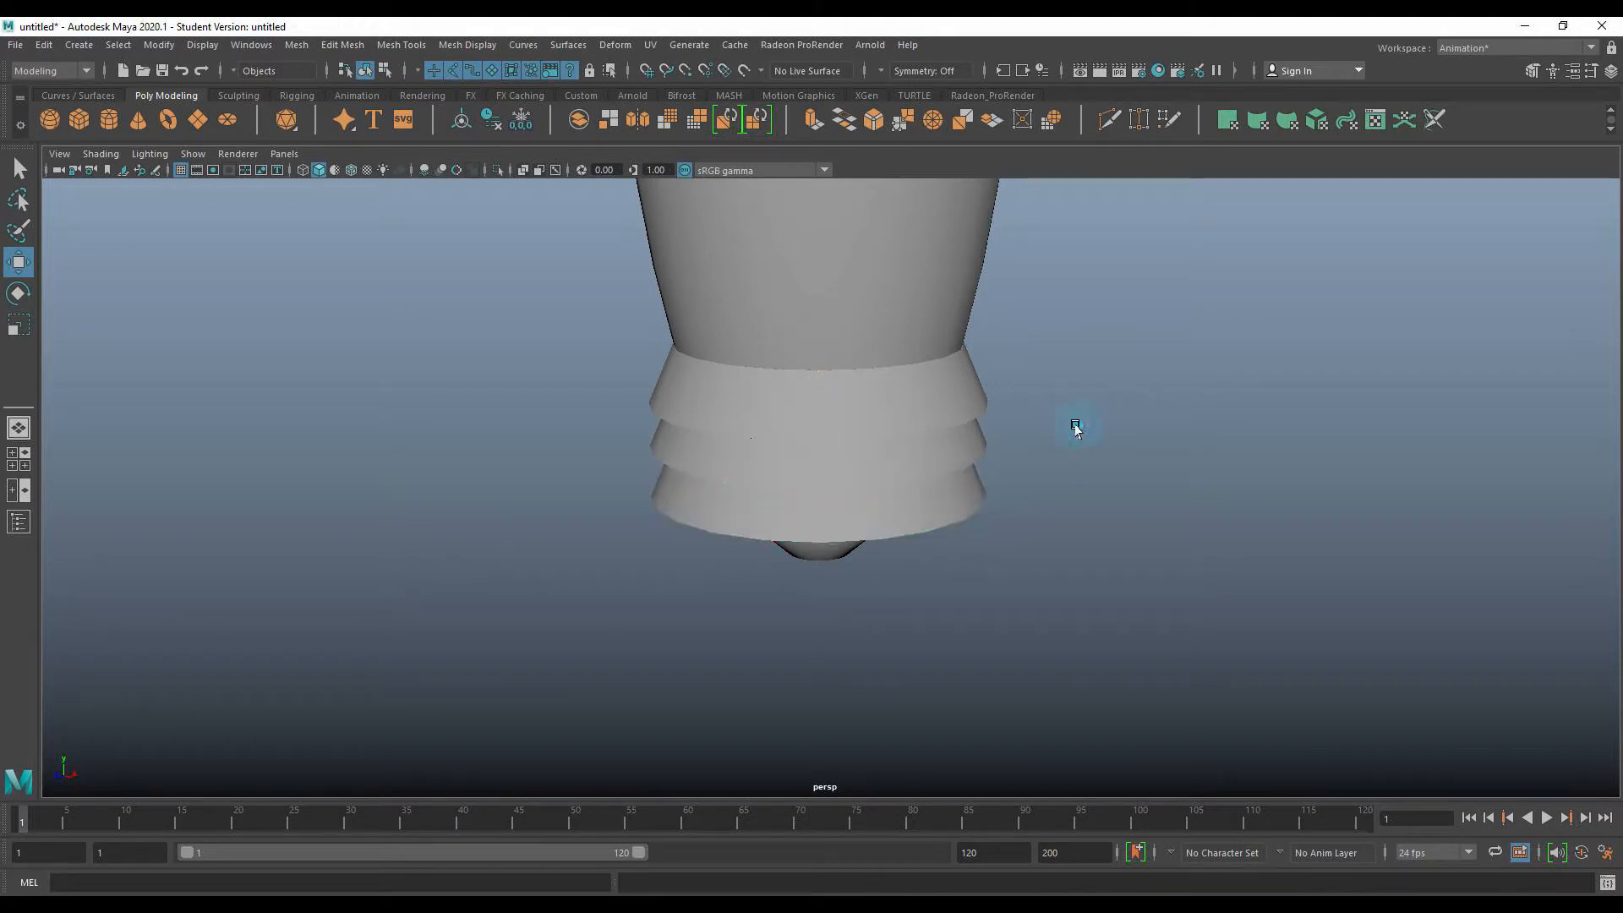
# Examine the three stacked bands up close and in proportion to the whole body.
pyautogui.scroll(-2, 1068, 485)
pyautogui.scroll(1, 1069, 485)
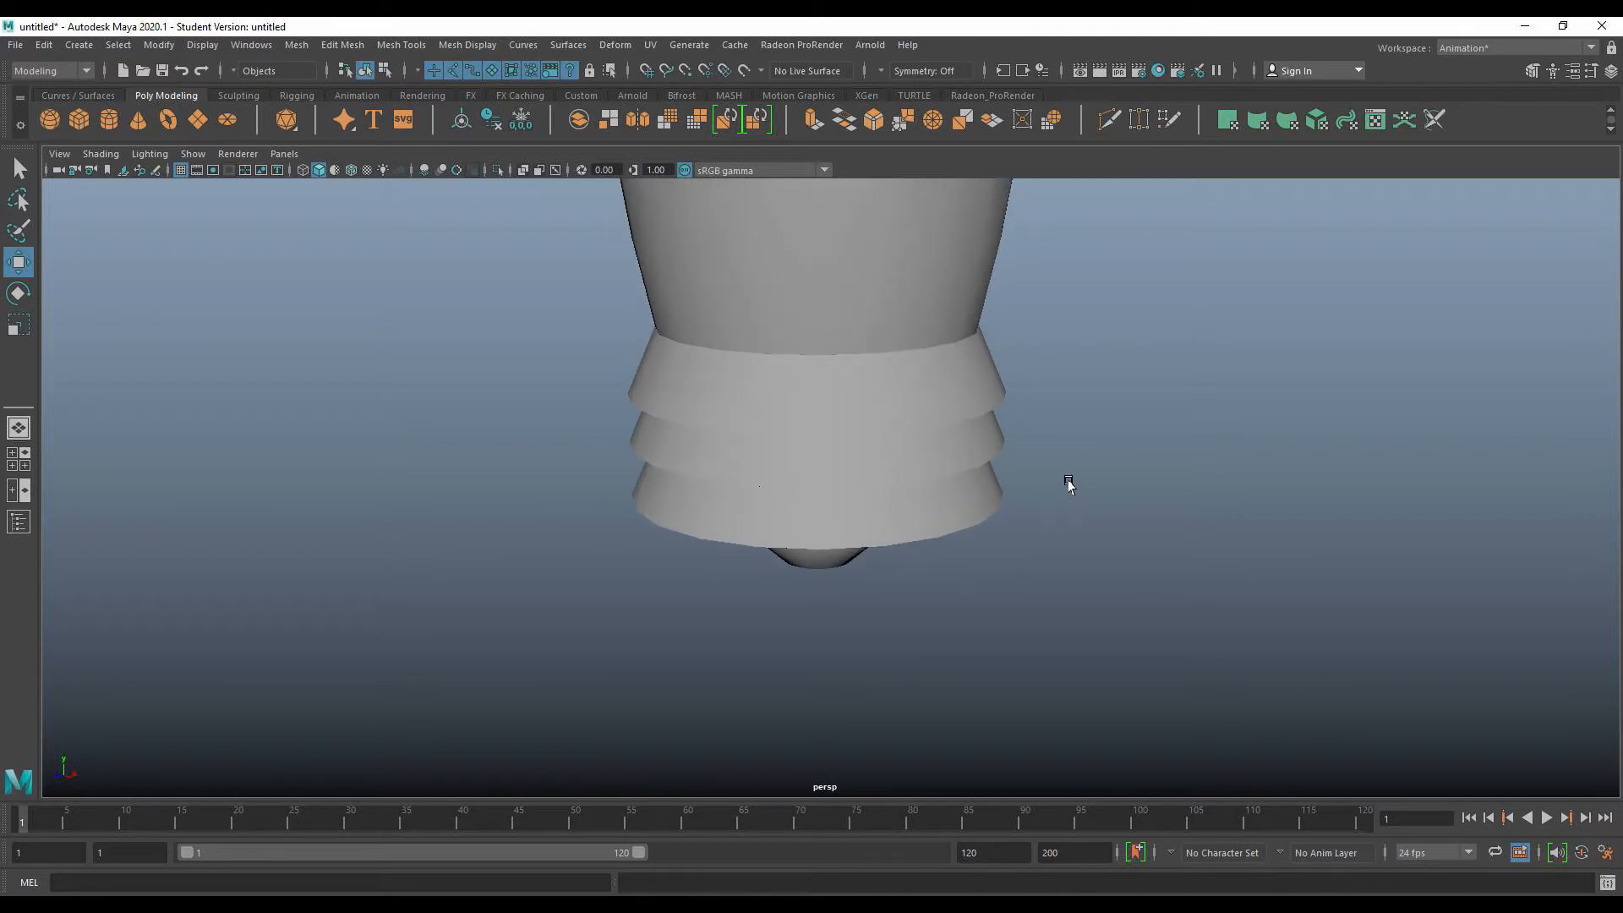
pyautogui.moveTo(1088, 472)
pyautogui.keyDown('alt'); pyautogui.mouseDown()
pyautogui.moveTo(1062, 439)
pyautogui.moveTo(1098, 431)
pyautogui.moveTo(1173, 464)
pyautogui.moveTo(1105, 474)
pyautogui.moveTo(905, 438)
pyautogui.moveTo(1045, 434)
pyautogui.moveTo(1073, 464)
pyautogui.mouseUp(); pyautogui.keyUp('alt')
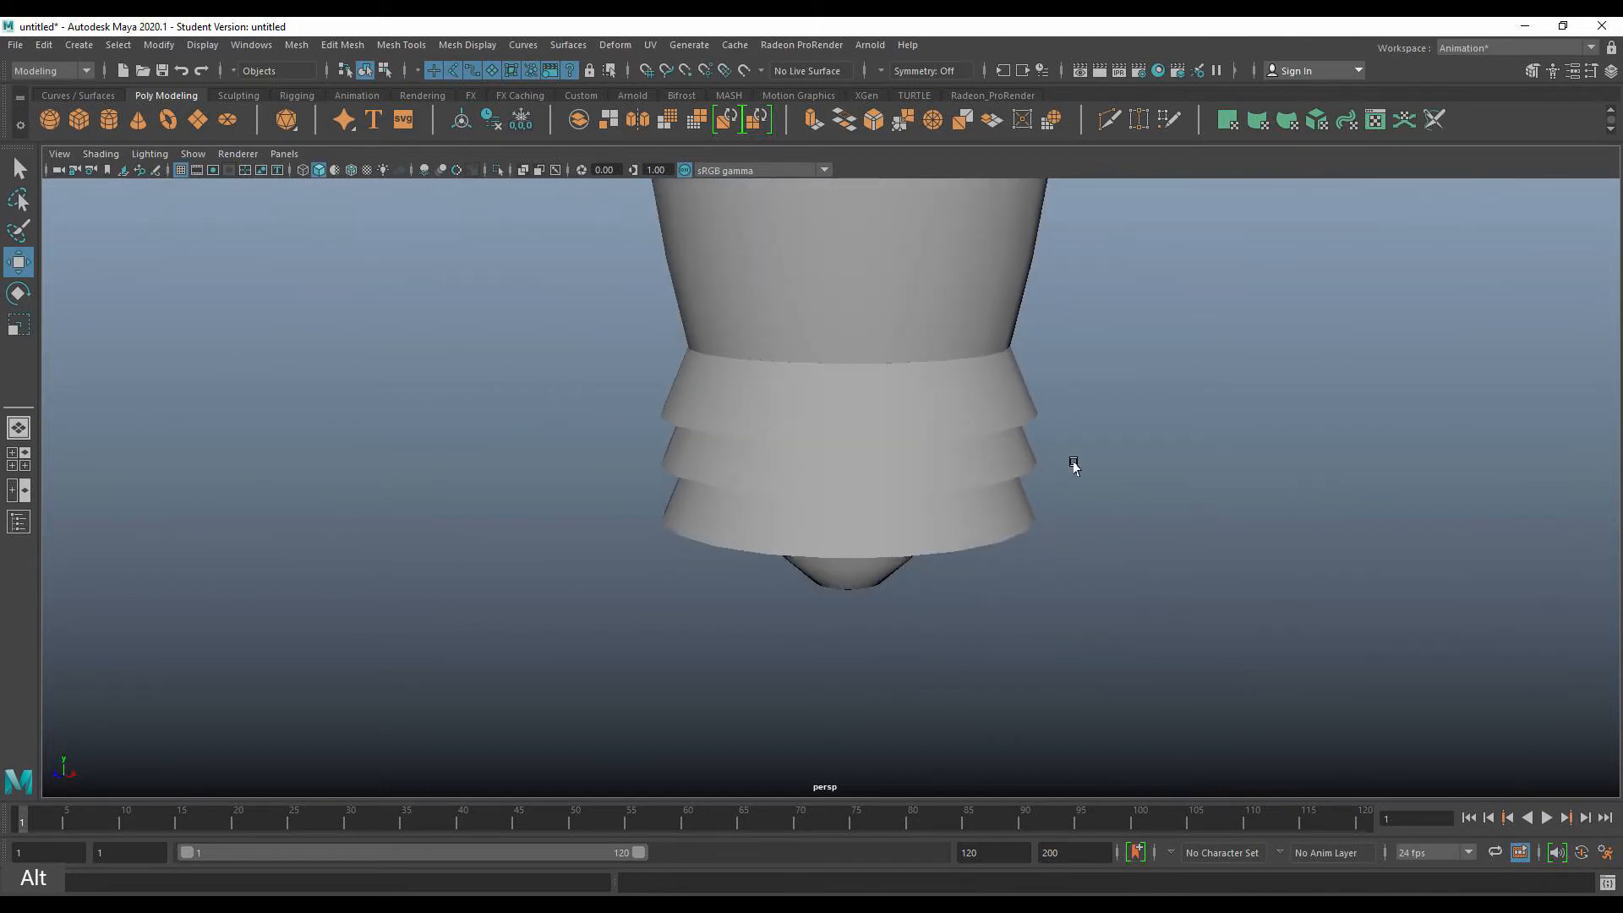
pyautogui.scroll(-3, 1053, 450)
pyautogui.scroll(4, 1052, 450)
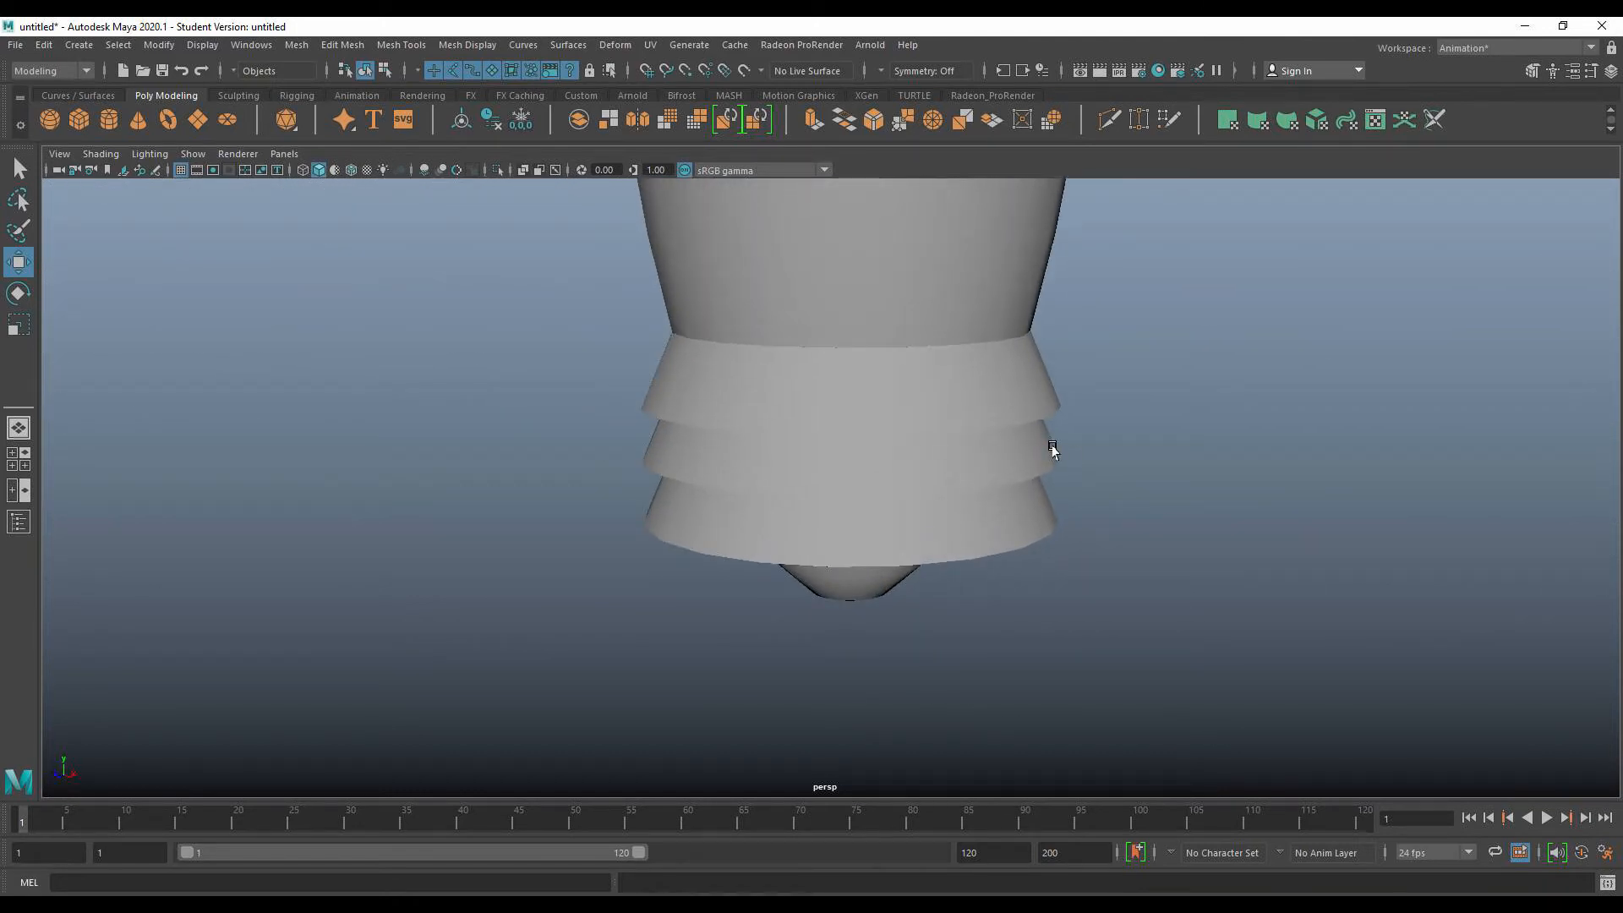
pyautogui.scroll(-2, 1052, 450)
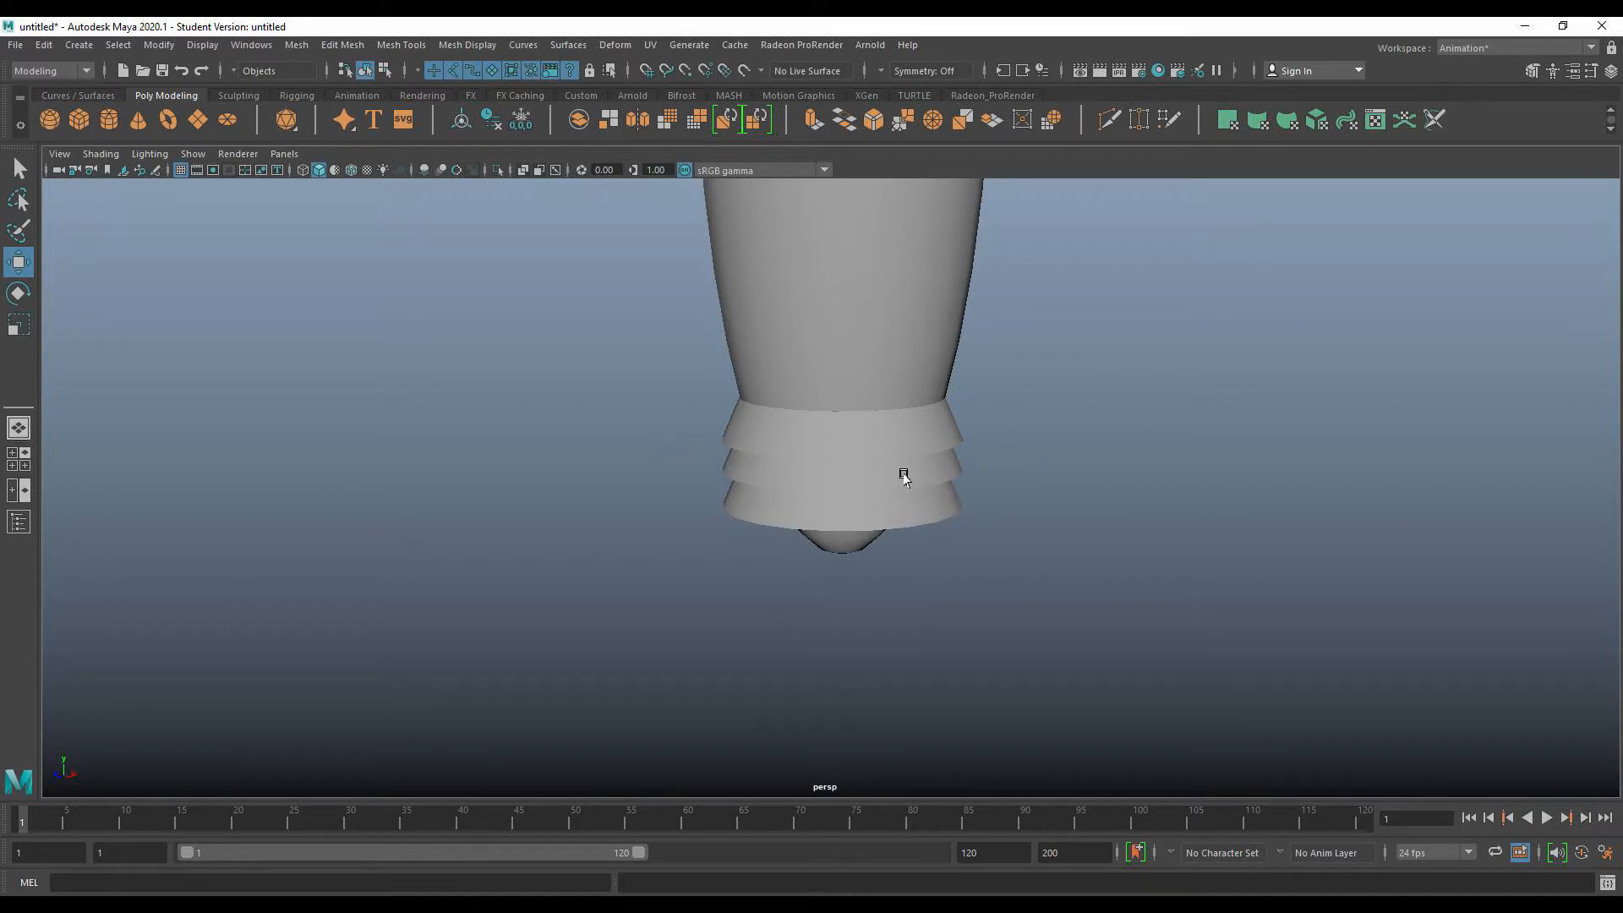
pyautogui.scroll(-4, 904, 476)
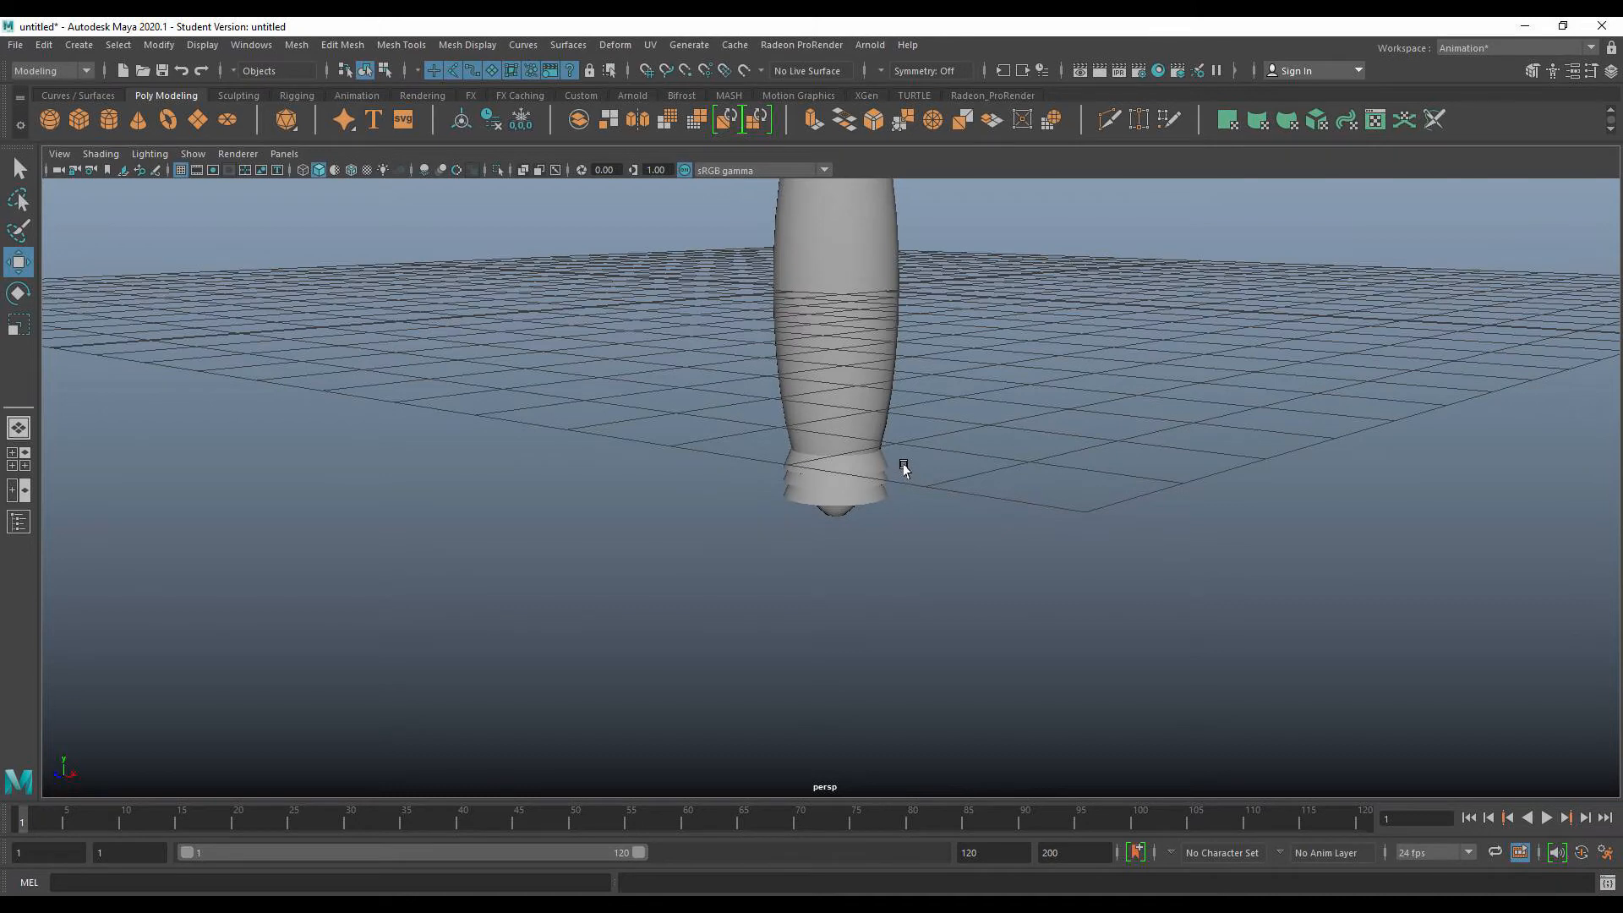
pyautogui.scroll(-1, 903, 467)
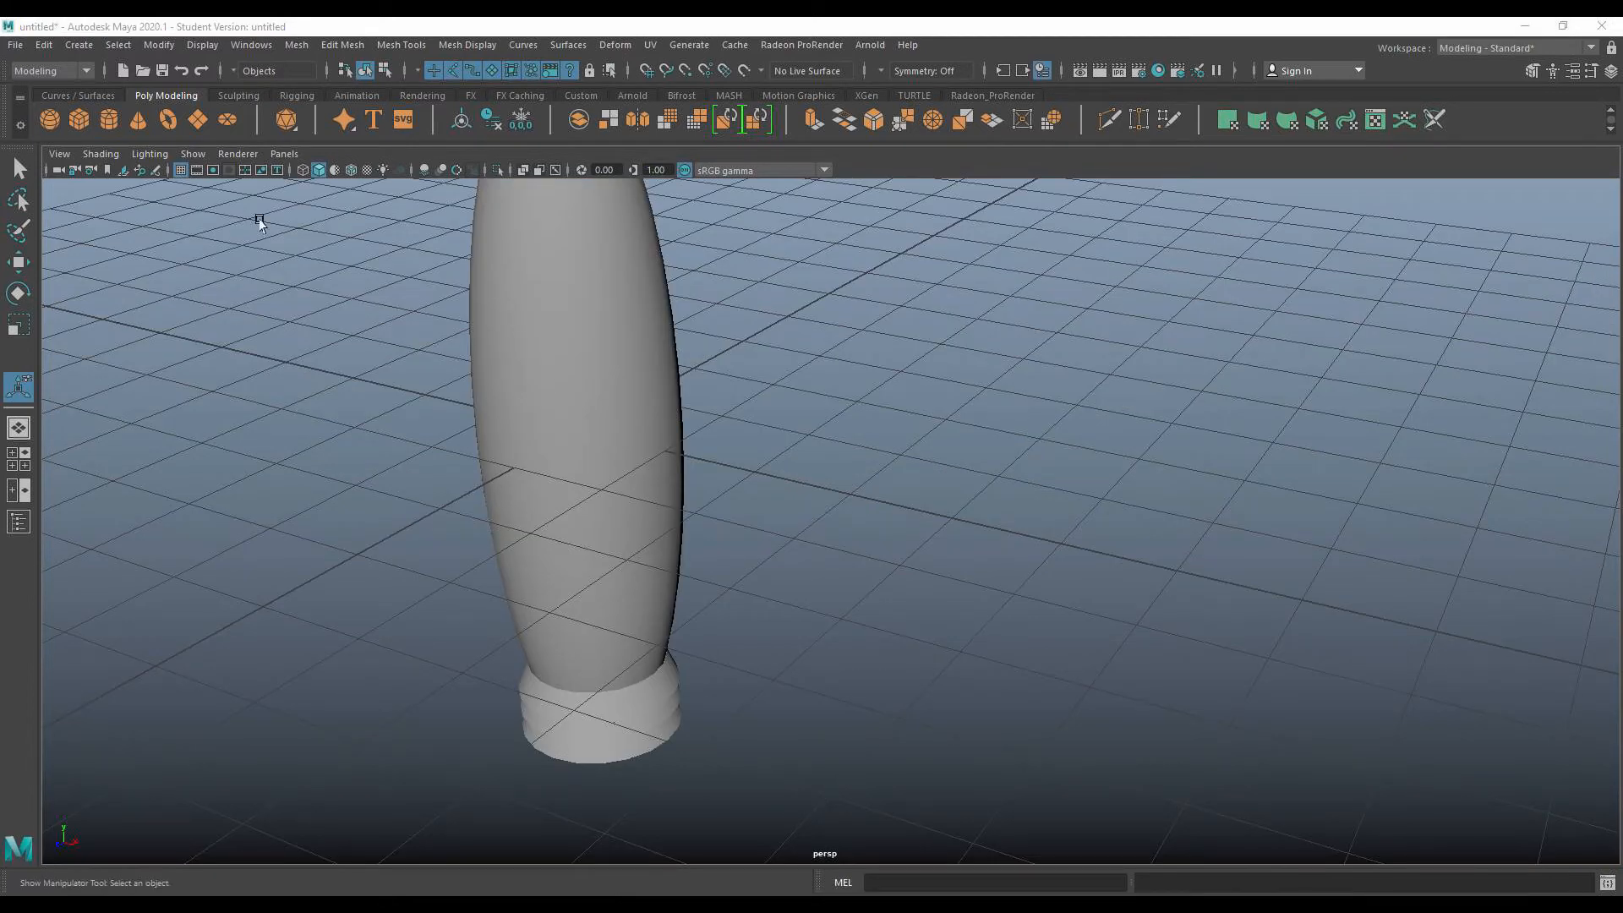
# Add a polygon cylinder about 2.92 units along X beside the body, and flatten it to about 0.17 in Y.
pyautogui.click(114, 122)
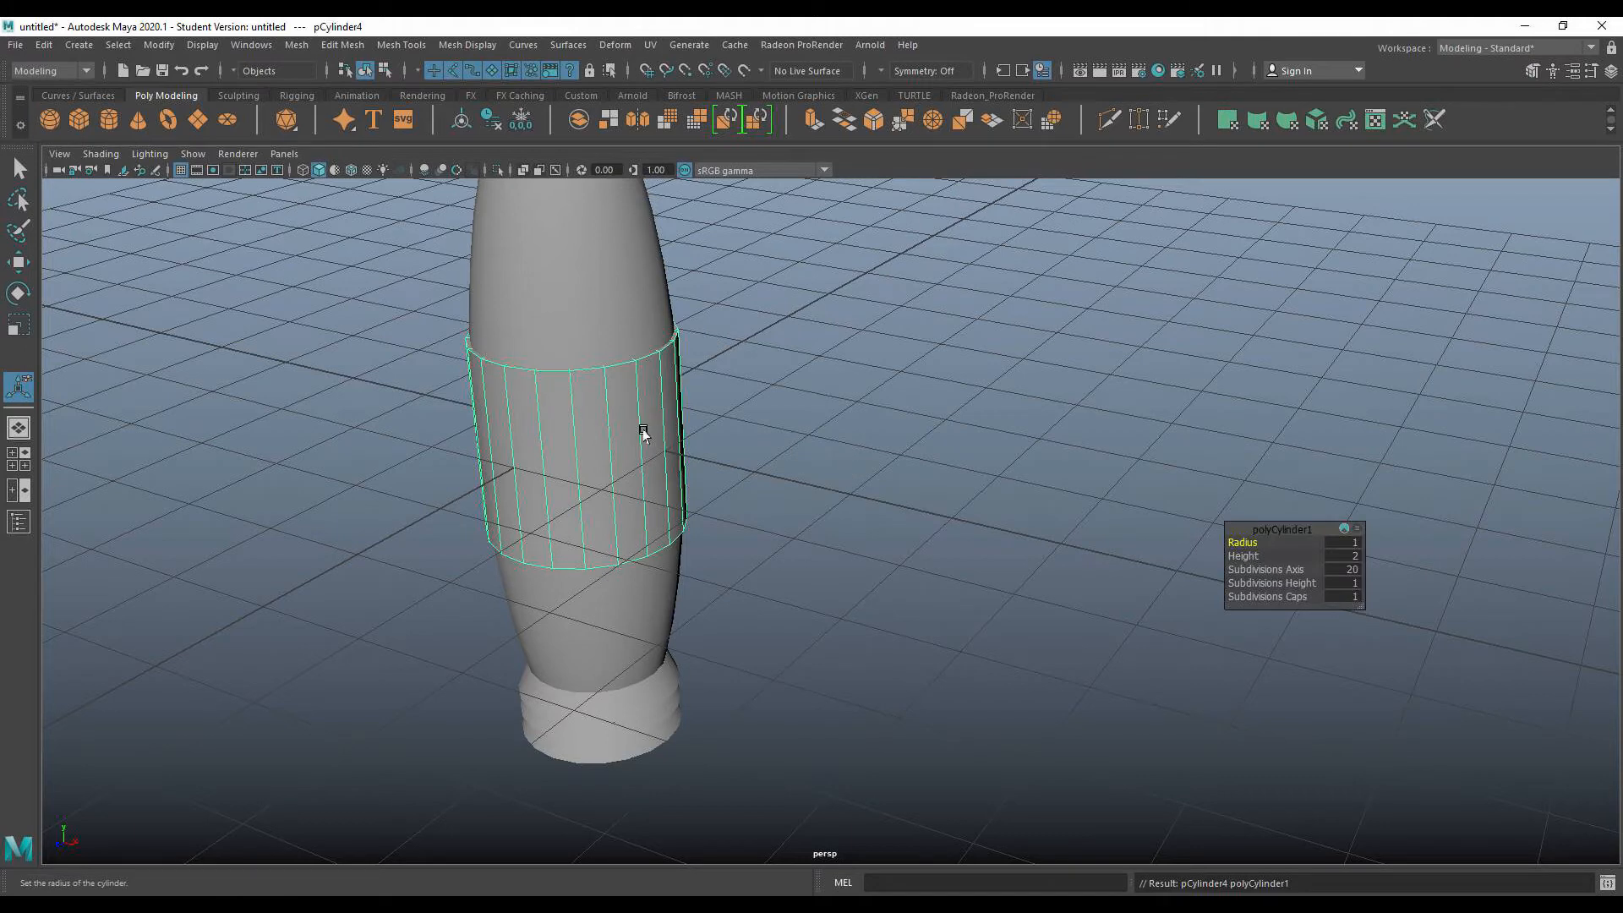
pyautogui.press('w')
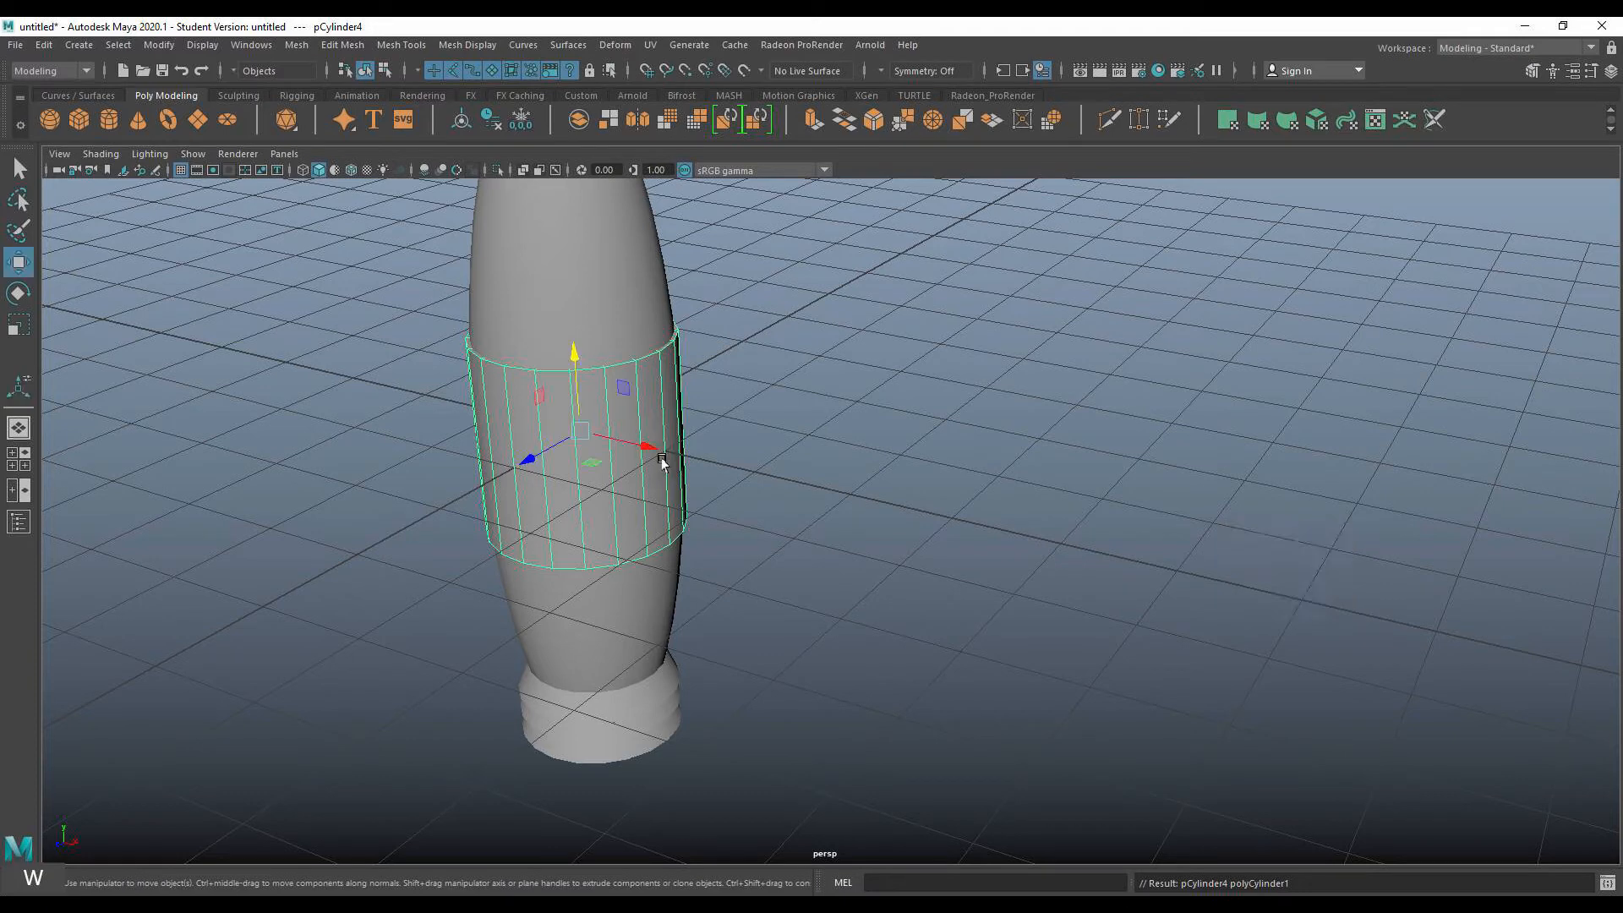
pyautogui.moveTo(647, 449); pyautogui.dragTo(911, 525)
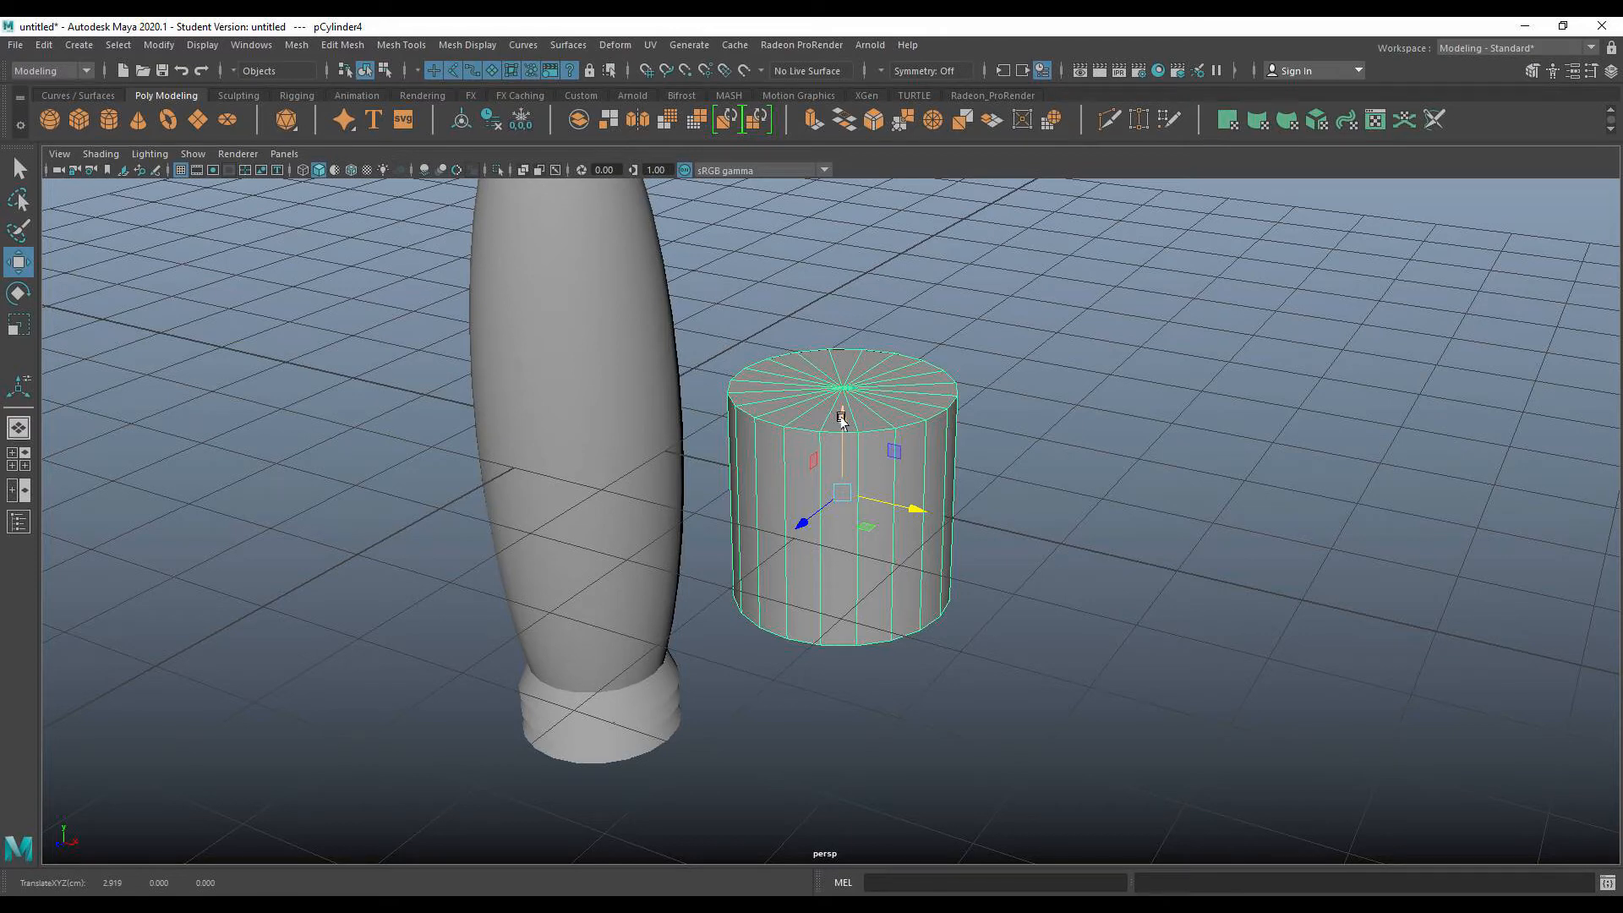
pyautogui.press('r')
pyautogui.moveTo(842, 417); pyautogui.dragTo(834, 490)
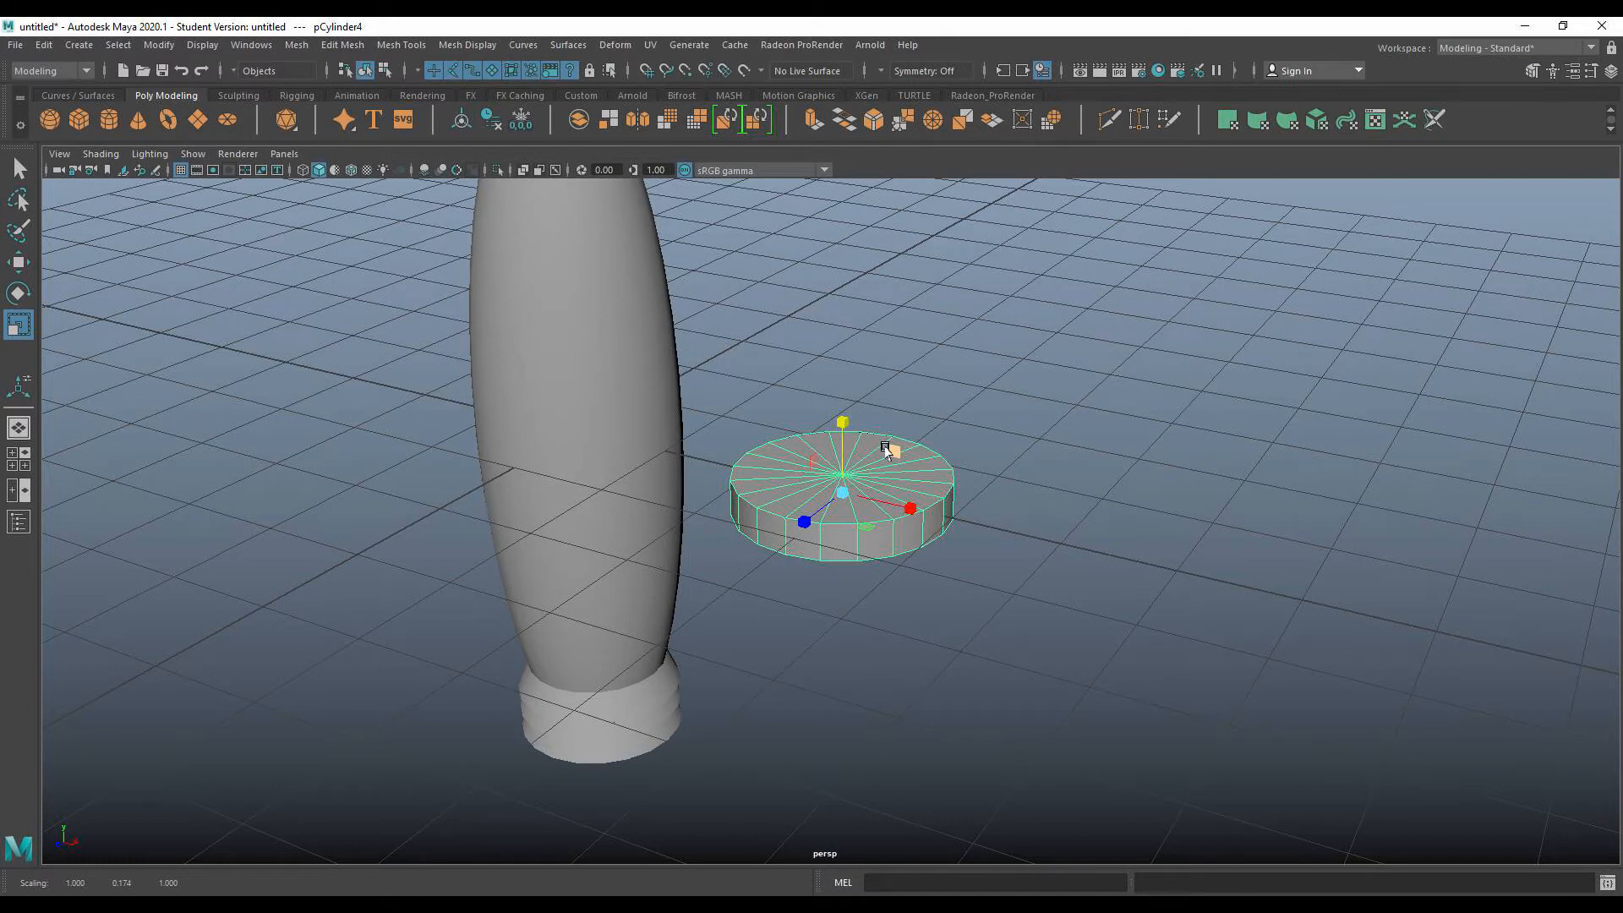
# Try rotating the flat disc freely by about -41 degrees around Z, and undo the rotation.
pyautogui.press('e')
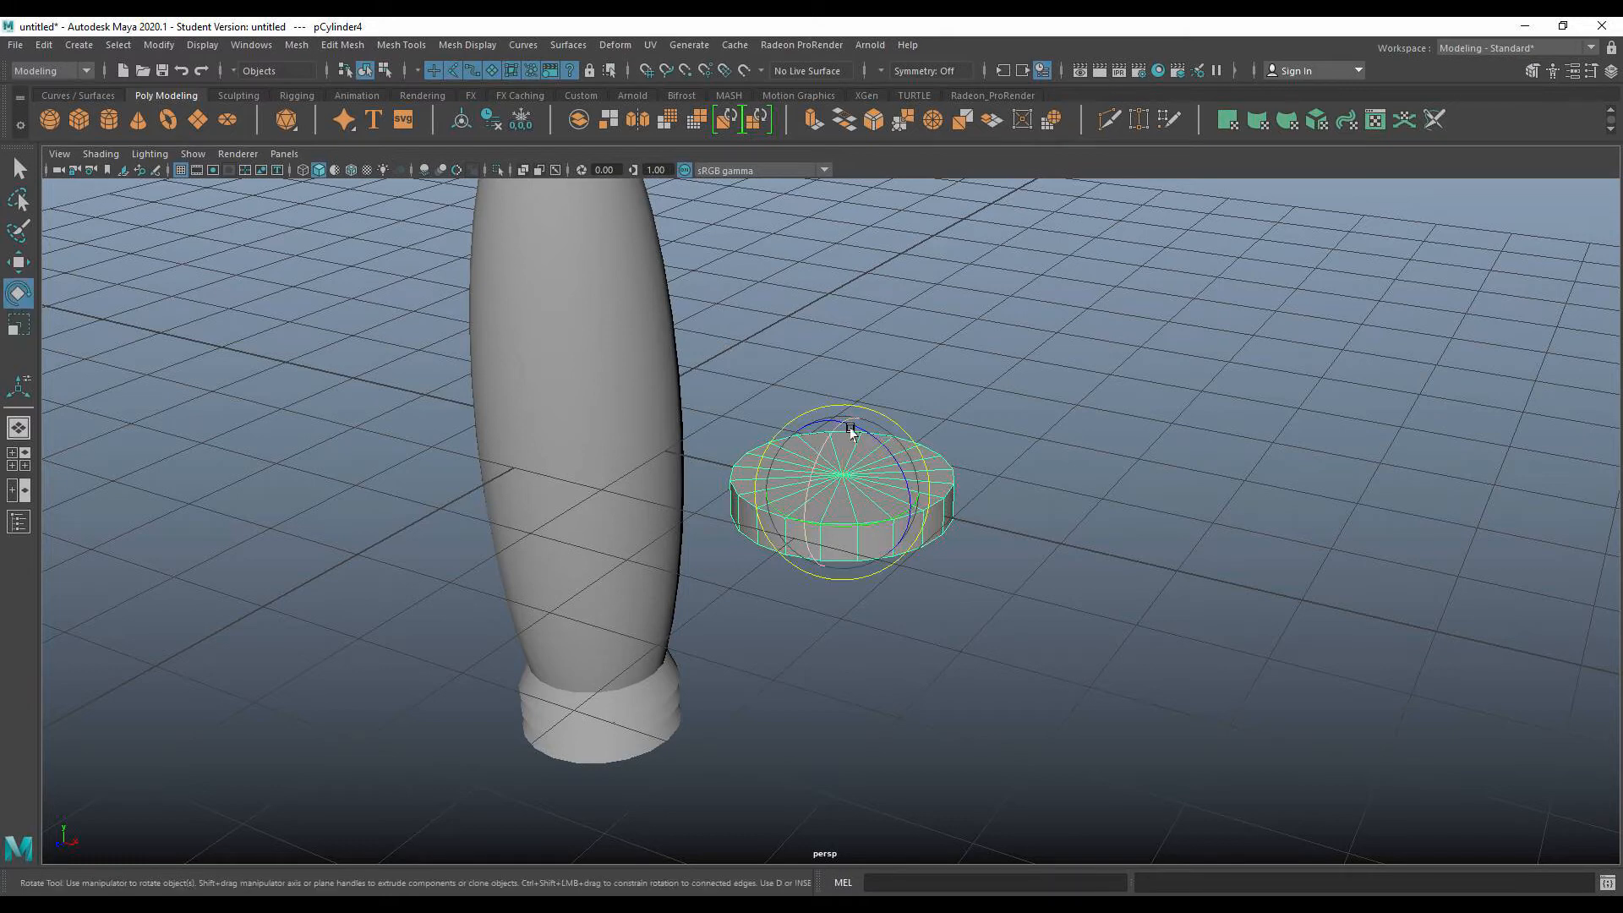
pyautogui.moveTo(857, 431); pyautogui.dragTo(913, 484)
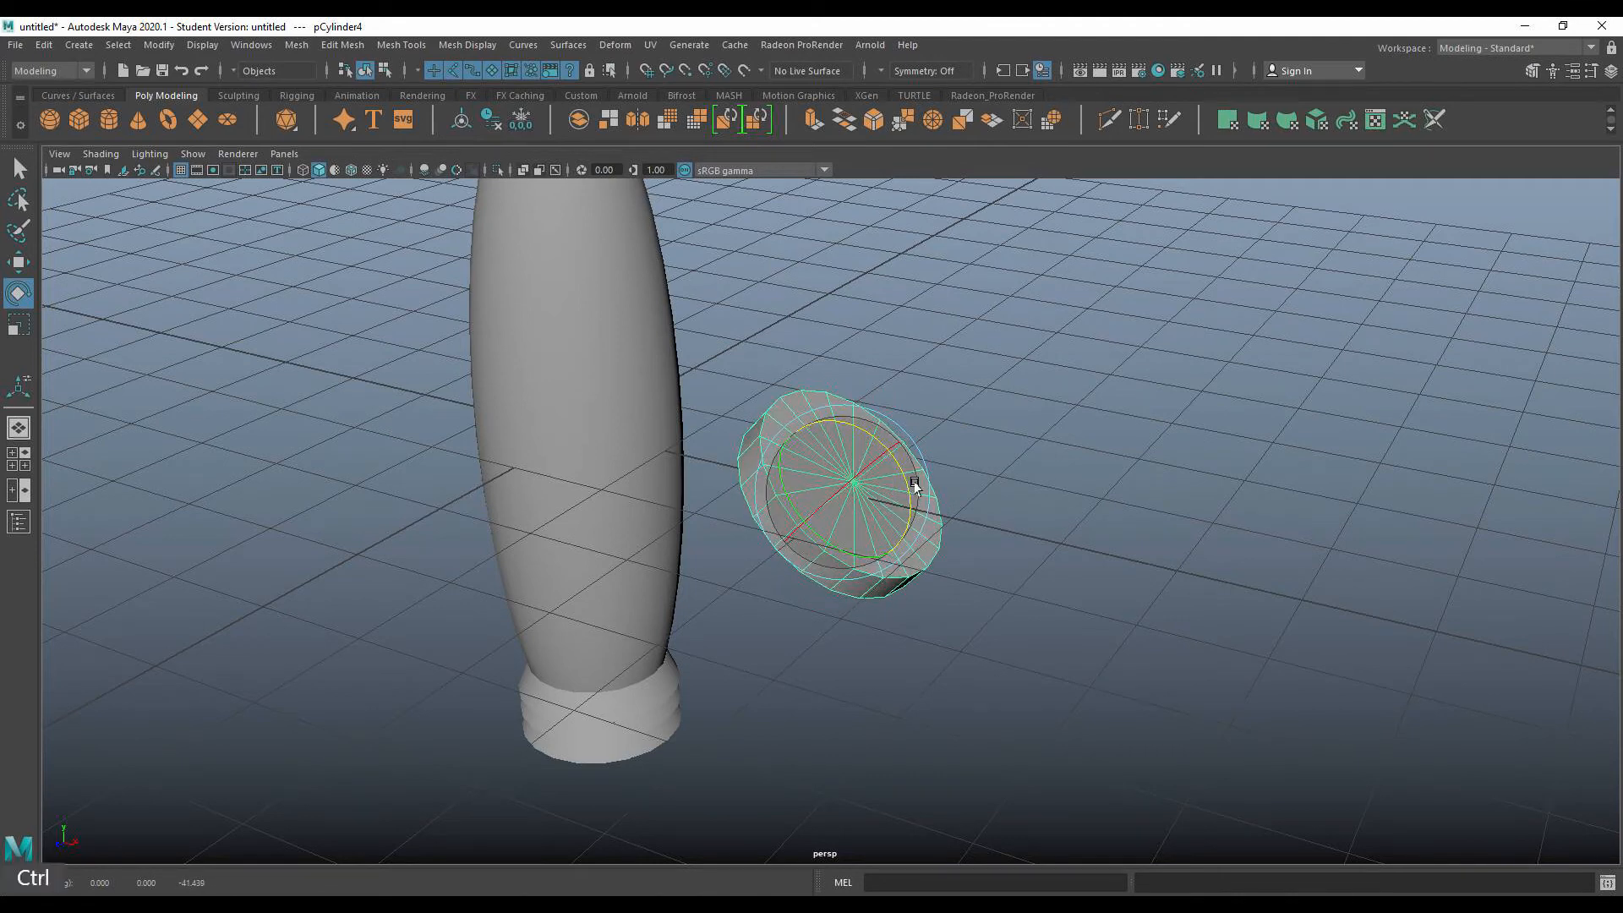
pyautogui.hotkey('ctrl', 'z')
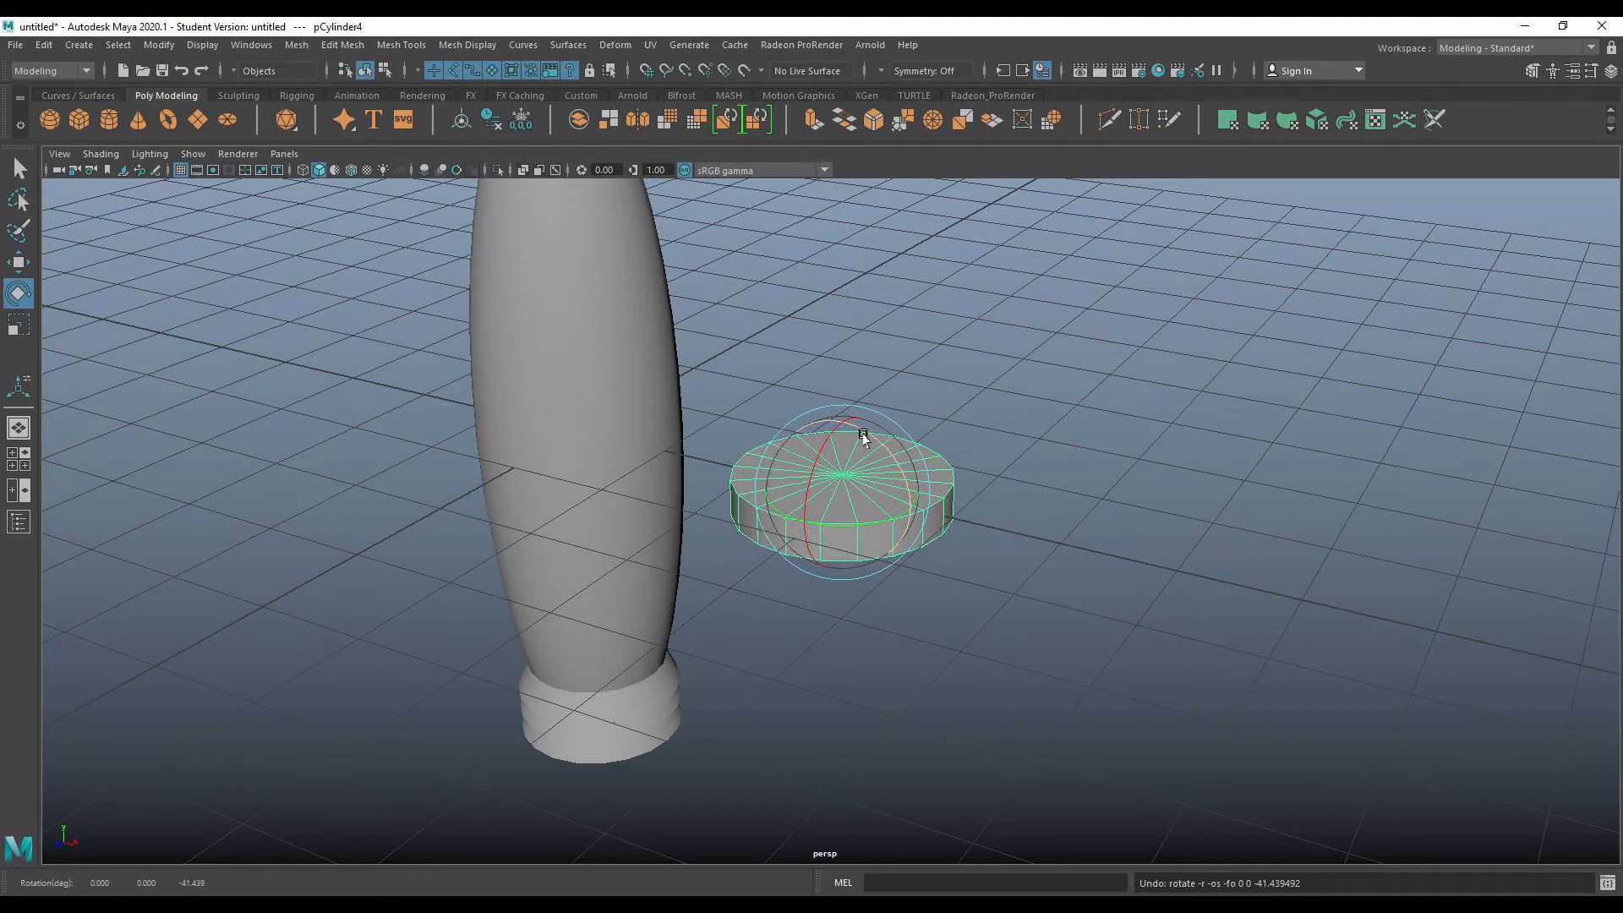
# Rotate the flat disc around Z with step snapping until it stands upright, and clear the selection.
pyautogui.press('j')
pyautogui.moveTo(875, 441); pyautogui.dragTo(1006, 531)
pyautogui.click(1006, 531)
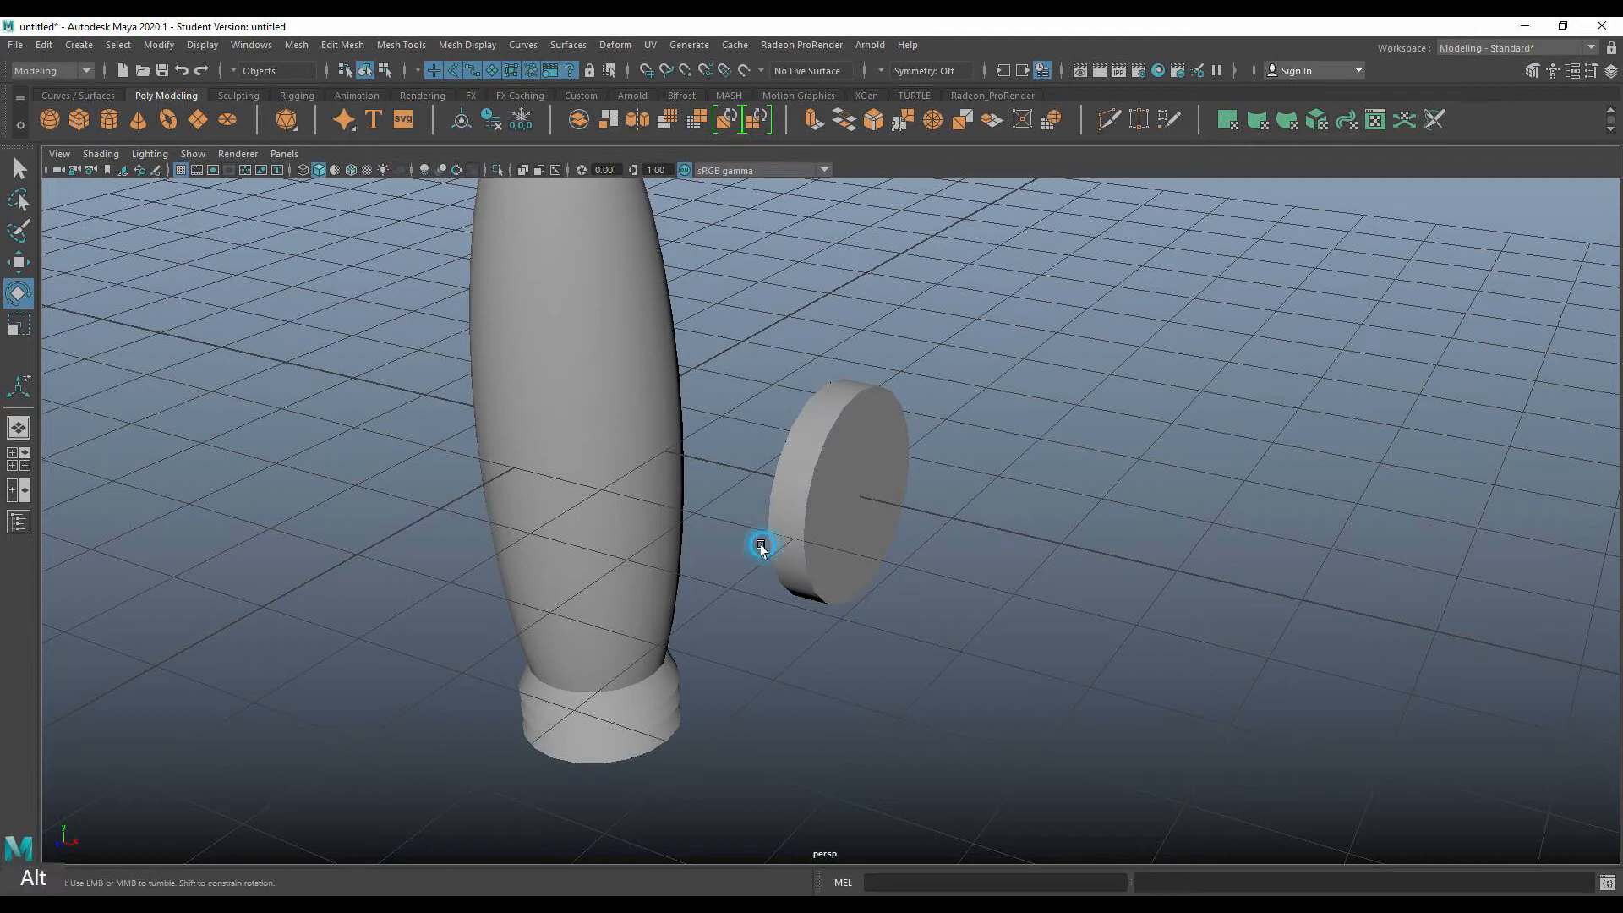
# Reset the Rotate tool's settings to their defaults, and close the settings window.
pyautogui.moveTo(761, 550)
pyautogui.keyDown('alt'); pyautogui.mouseDown()
pyautogui.moveTo(815, 518)
pyautogui.moveTo(765, 536)
pyautogui.moveTo(812, 525)
pyautogui.moveTo(774, 527)
pyautogui.mouseUp(); pyautogui.keyUp('alt')
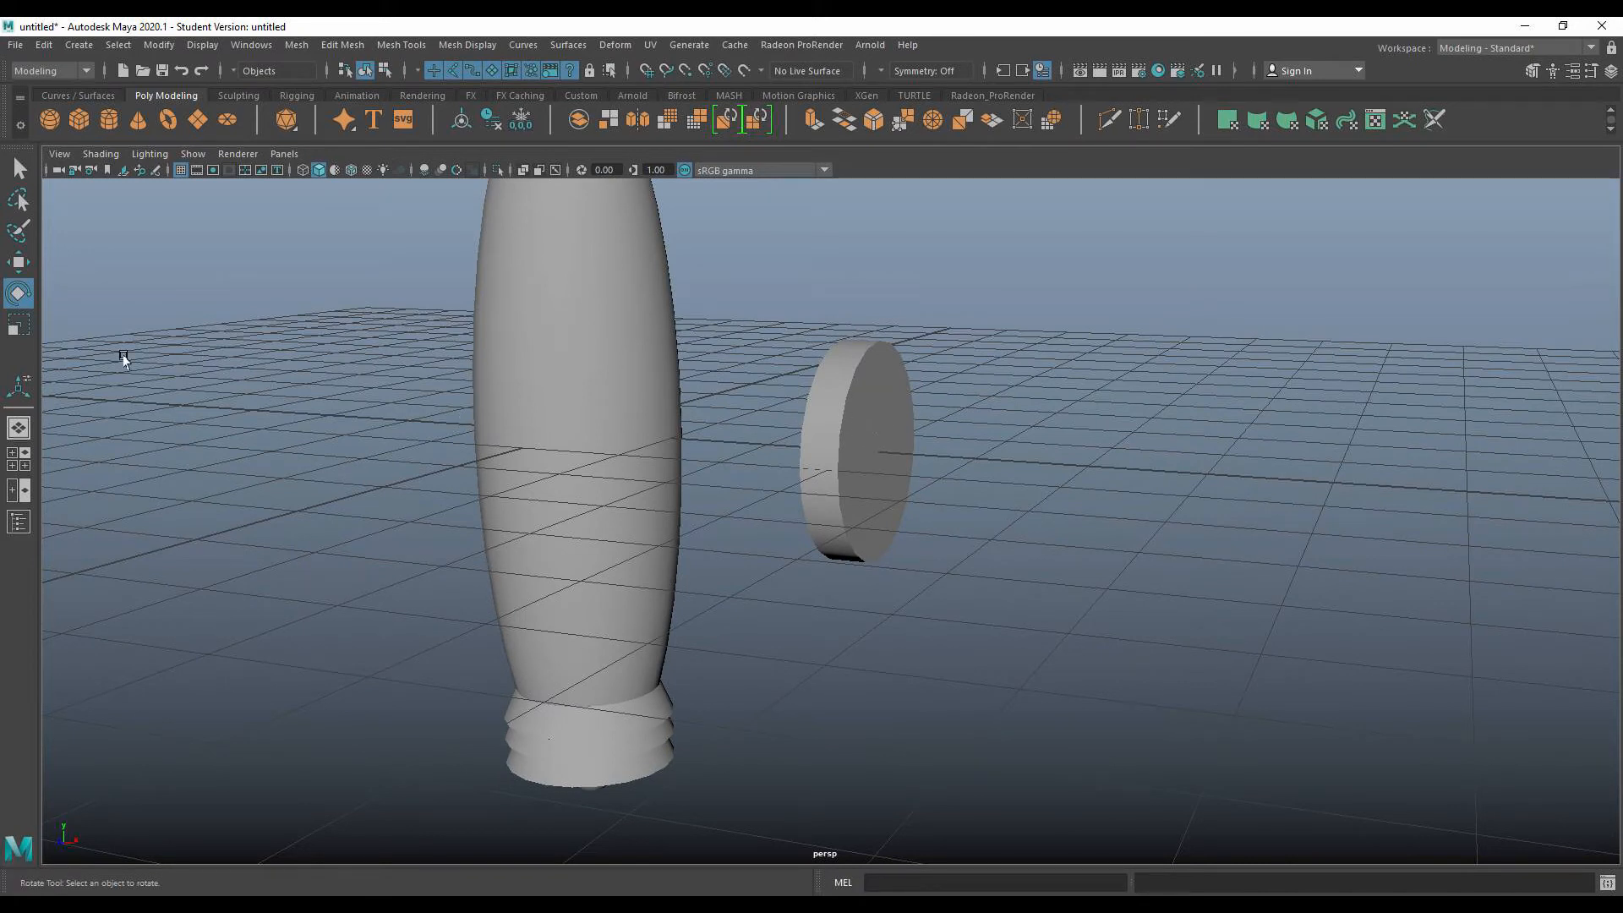
pyautogui.doubleClick(18, 294)
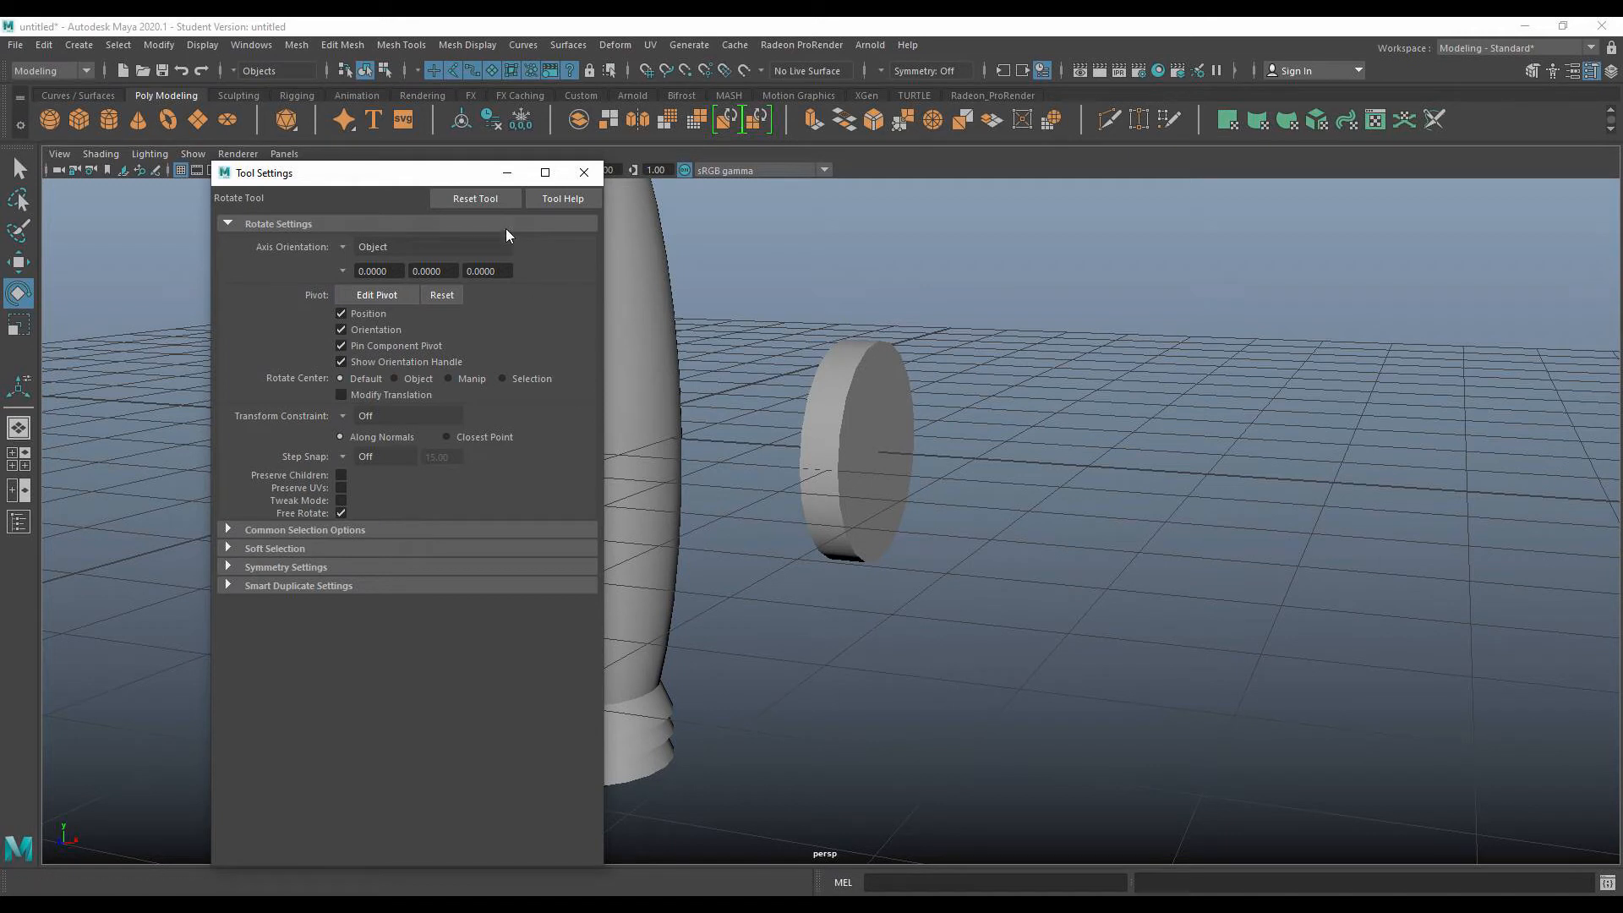
pyautogui.click(464, 200)
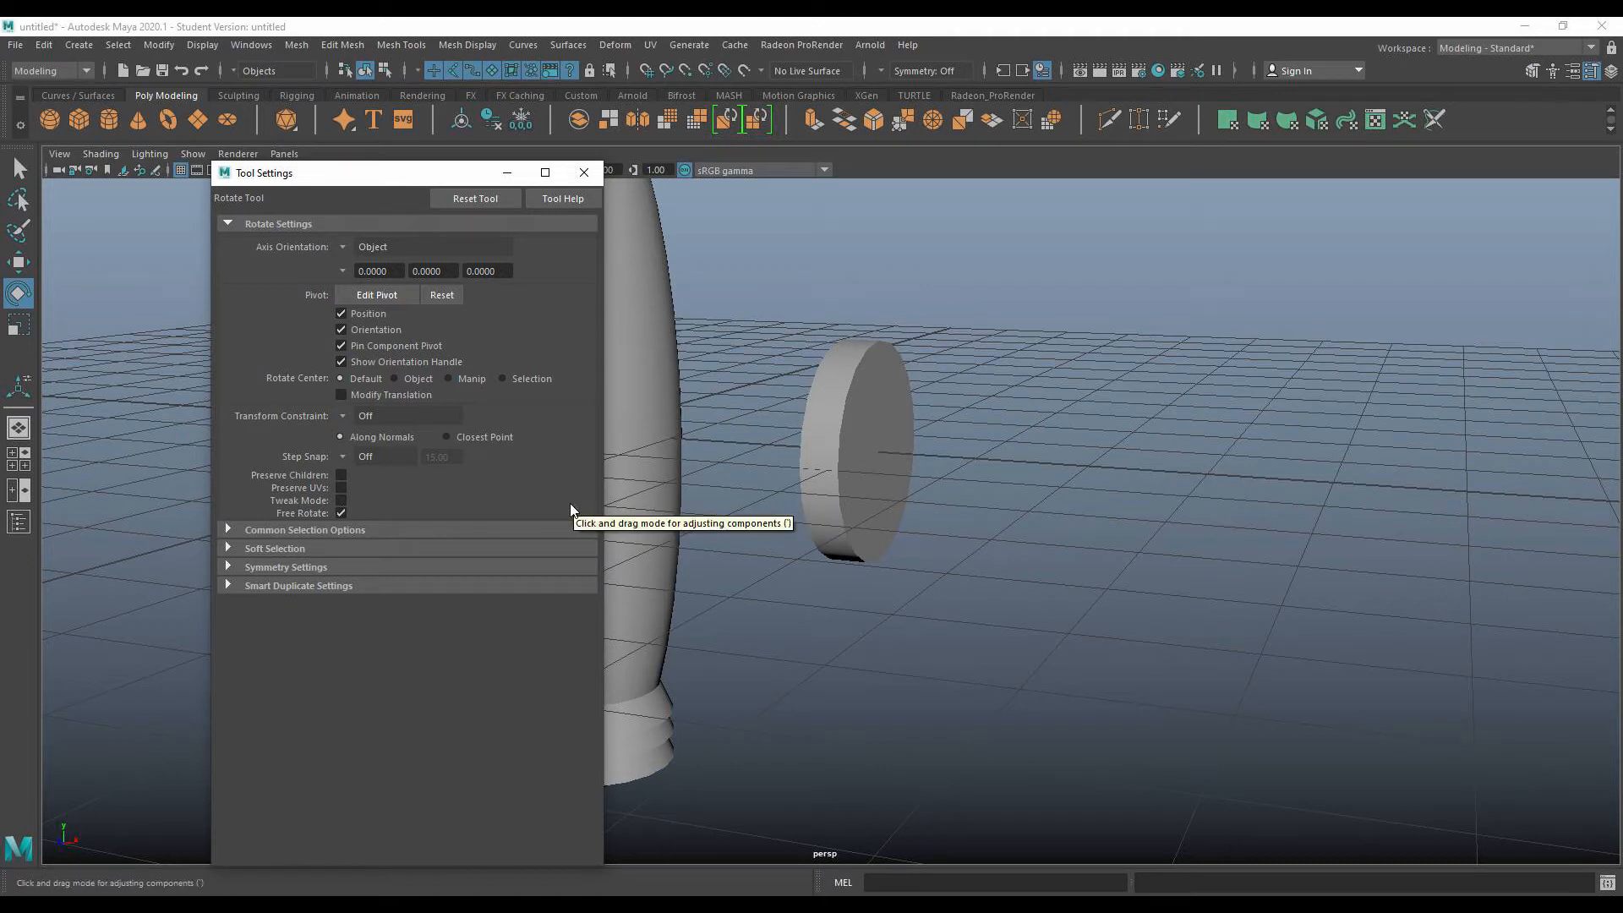
pyautogui.click(481, 201)
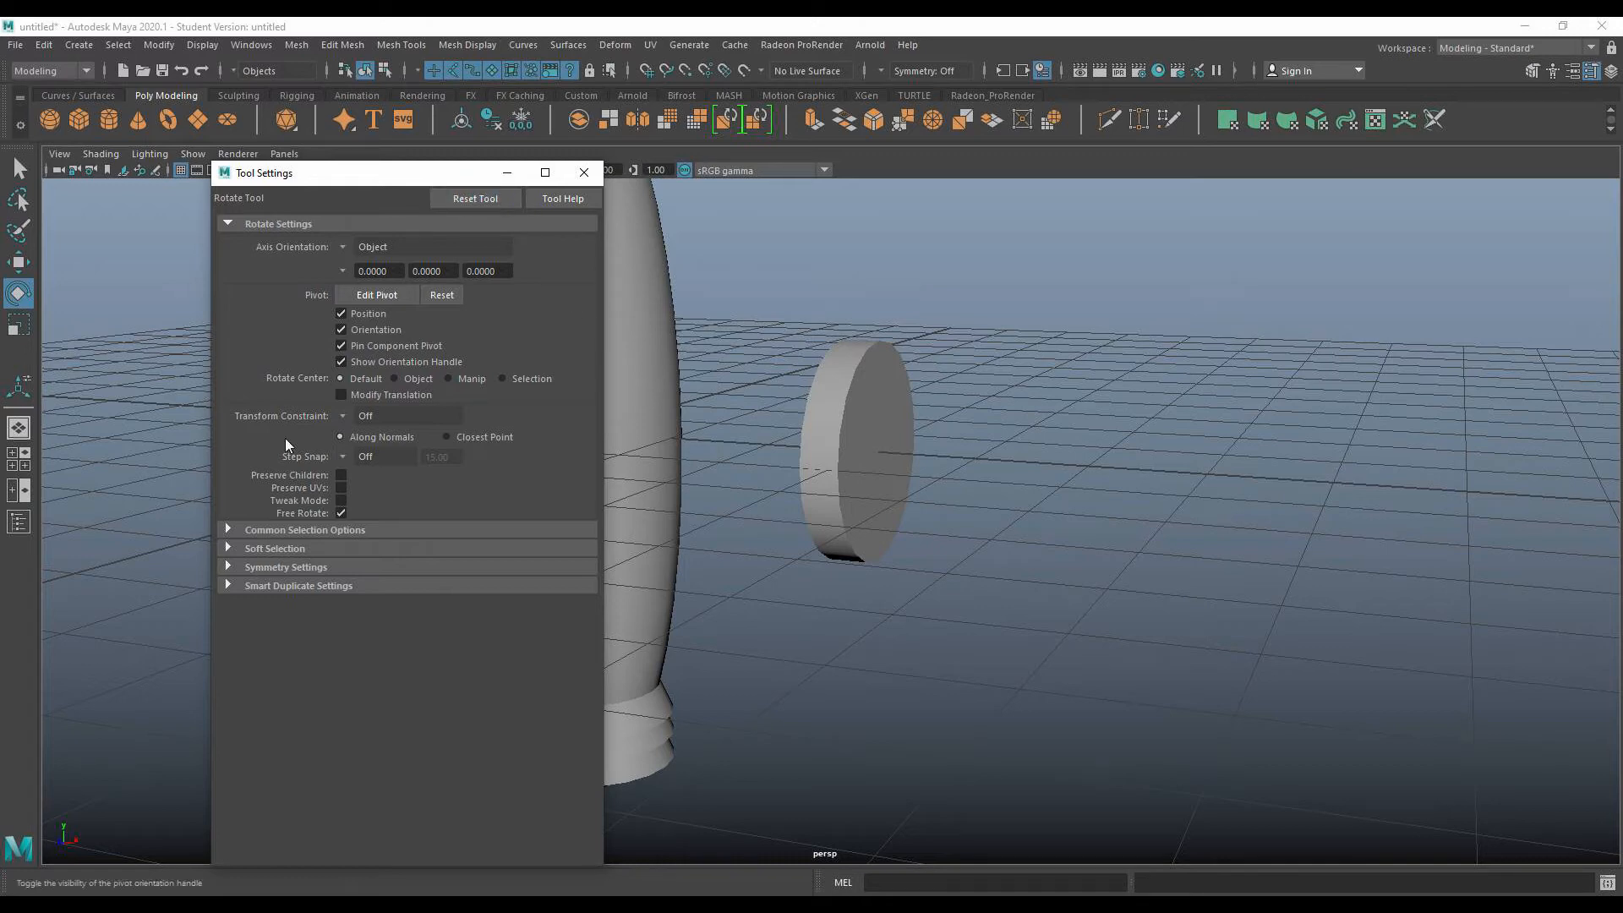
pyautogui.click(584, 172)
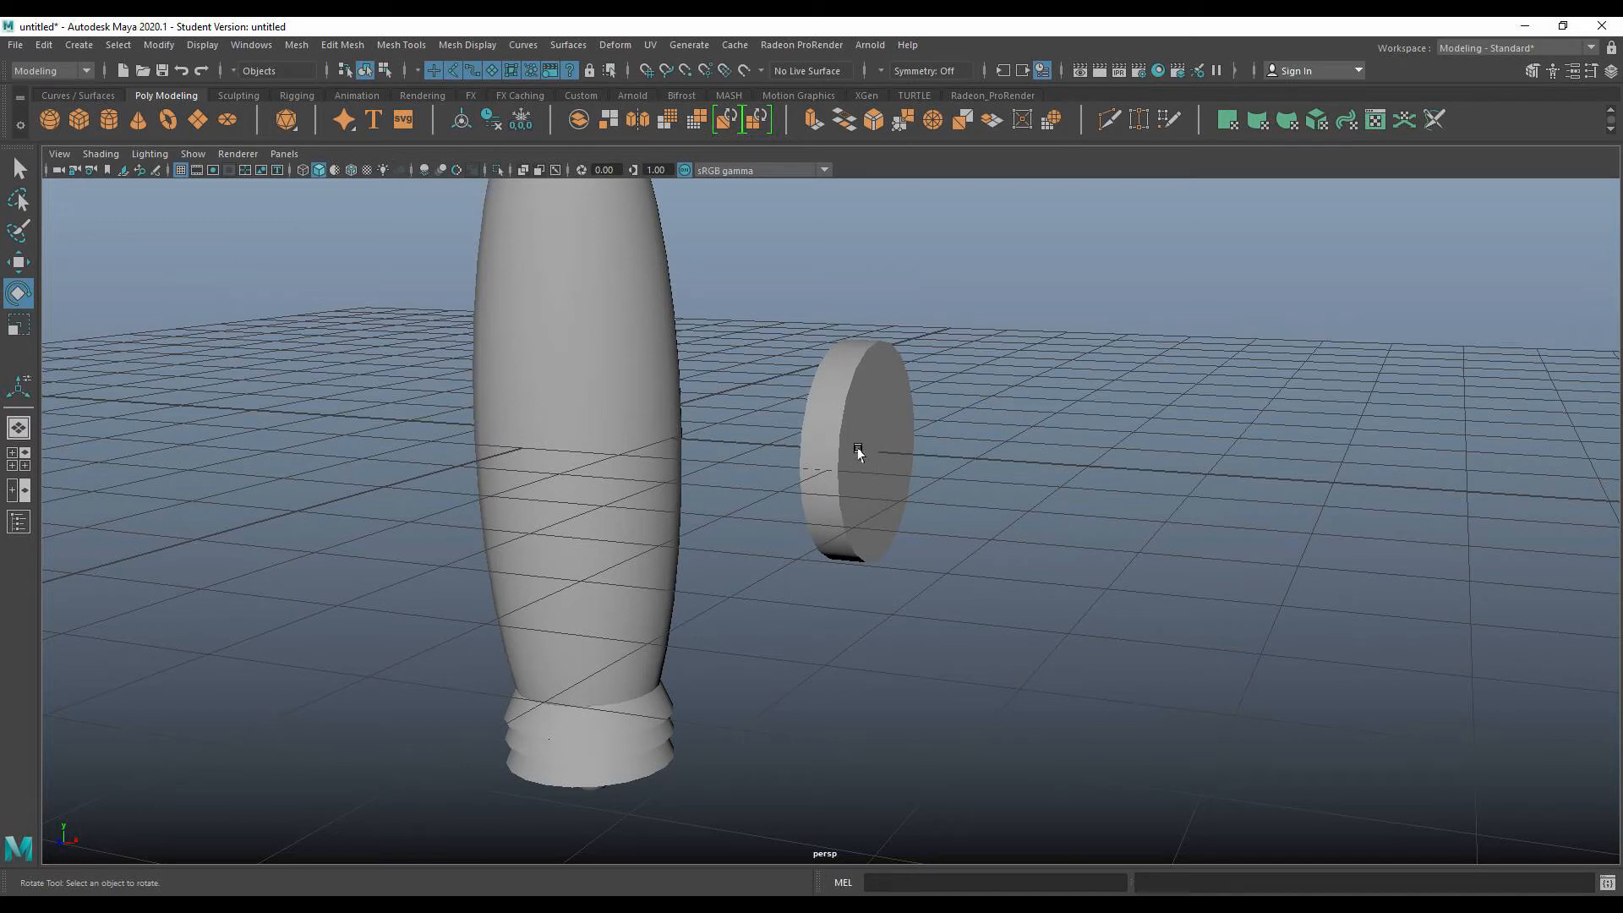
pyautogui.moveTo(862, 536)
pyautogui.keyDown('alt'); pyautogui.mouseDown()
pyautogui.moveTo(811, 529)
pyautogui.moveTo(862, 538)
pyautogui.mouseUp(); pyautogui.keyUp('alt')
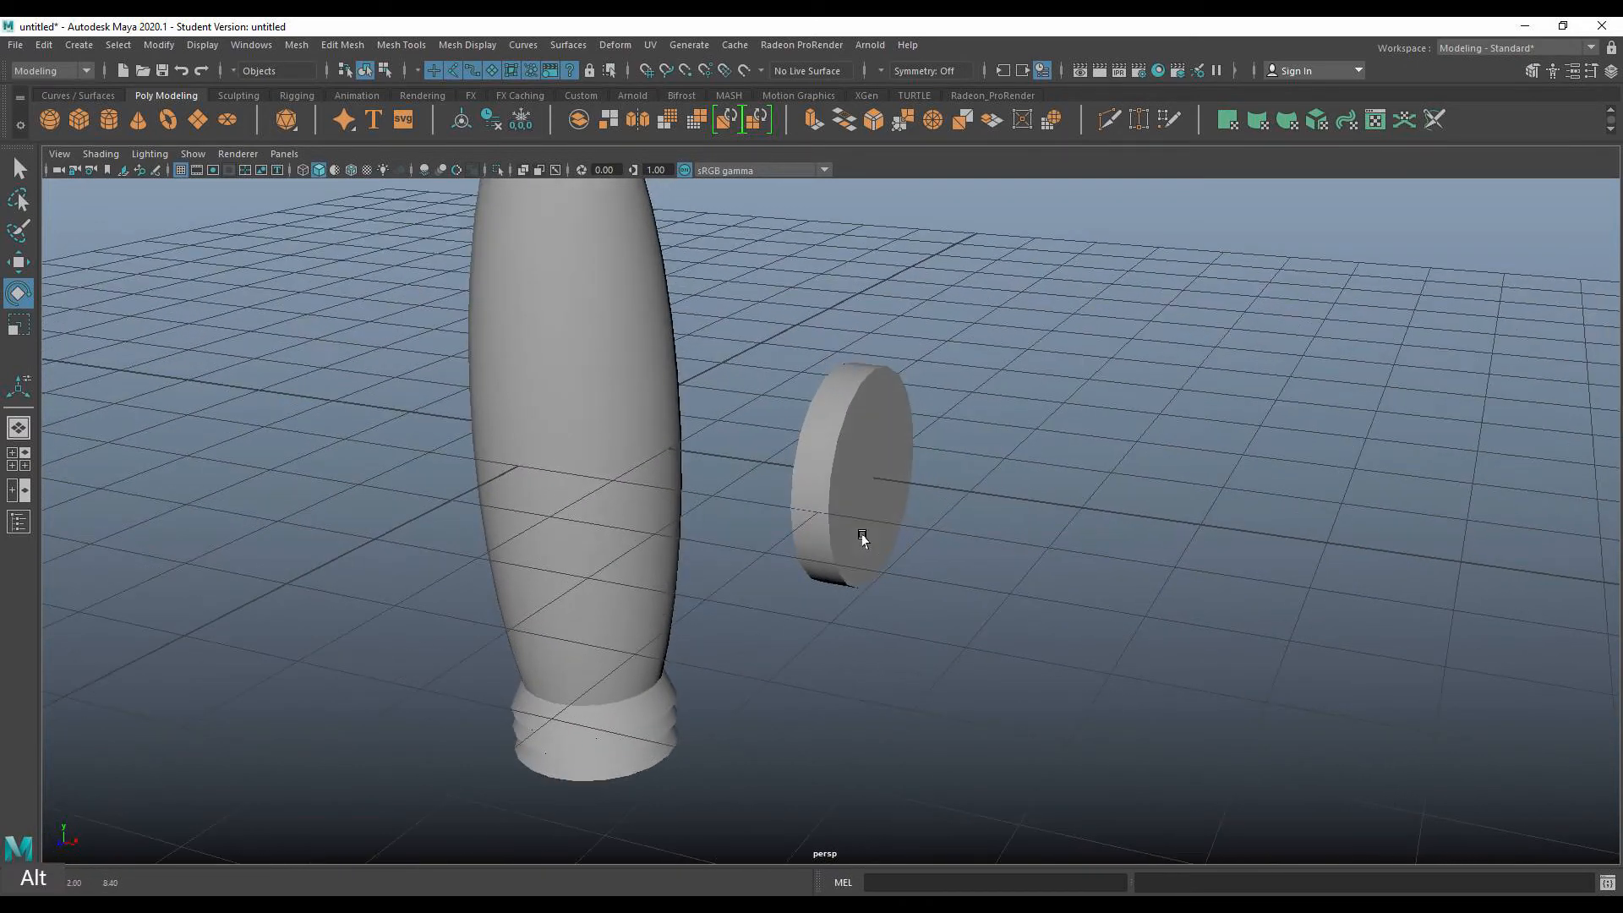
# Move the upright disc against the side of the body, and scale it to about 0.73 in X and Z and 0.38 in Y.
pyautogui.click(855, 475)
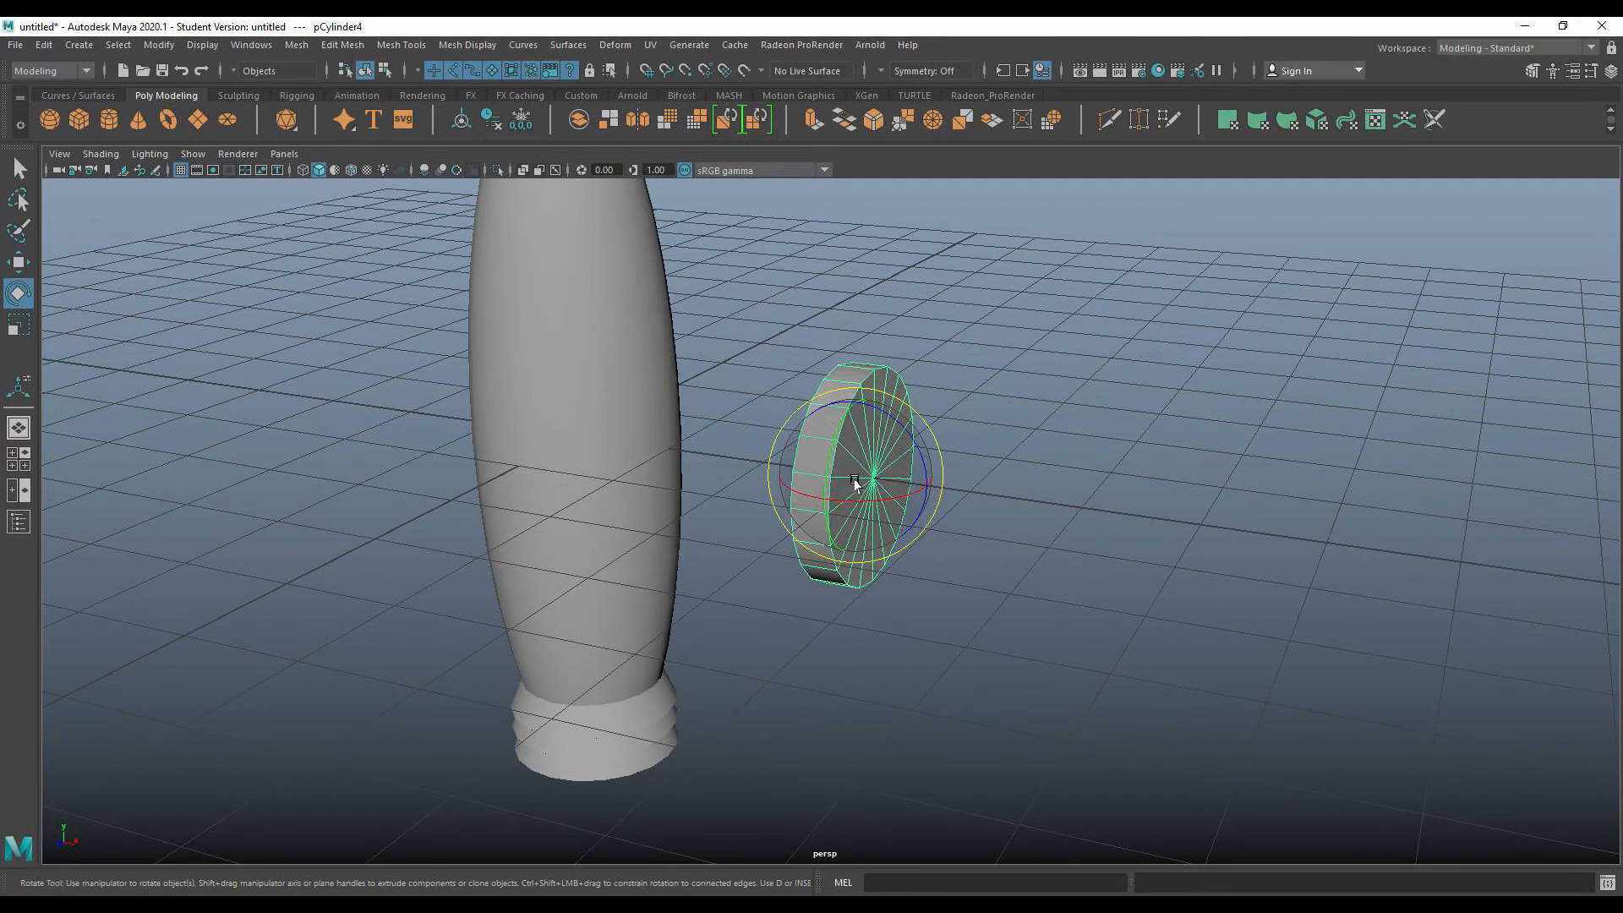
pyautogui.press('w')
pyautogui.moveTo(933, 485); pyautogui.dragTo(726, 459)
pyautogui.press('r')
pyautogui.press('w')
pyautogui.press('r')
pyautogui.keyDown('ctrl'); pyautogui.moveTo(614, 516); pyautogui.dragTo(615, 514); pyautogui.keyUp('ctrl')
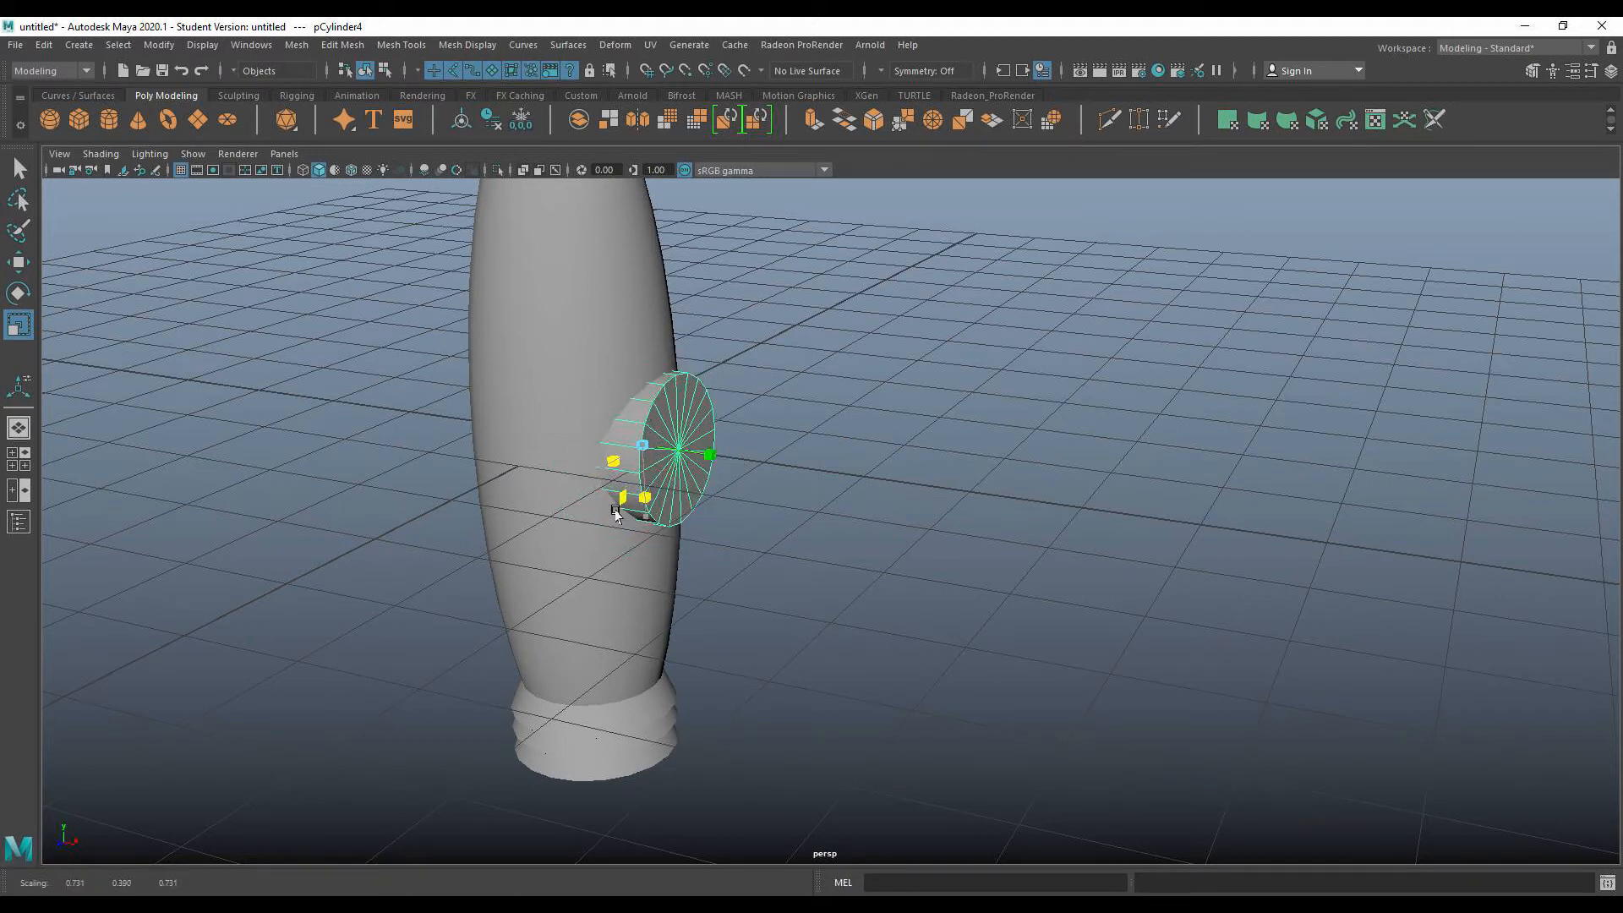
pyautogui.click(773, 465)
# Examine where the disc meets the body in wireframe and shaded display, viewing the joint from several angles.
pyautogui.scroll(3, 667, 454)
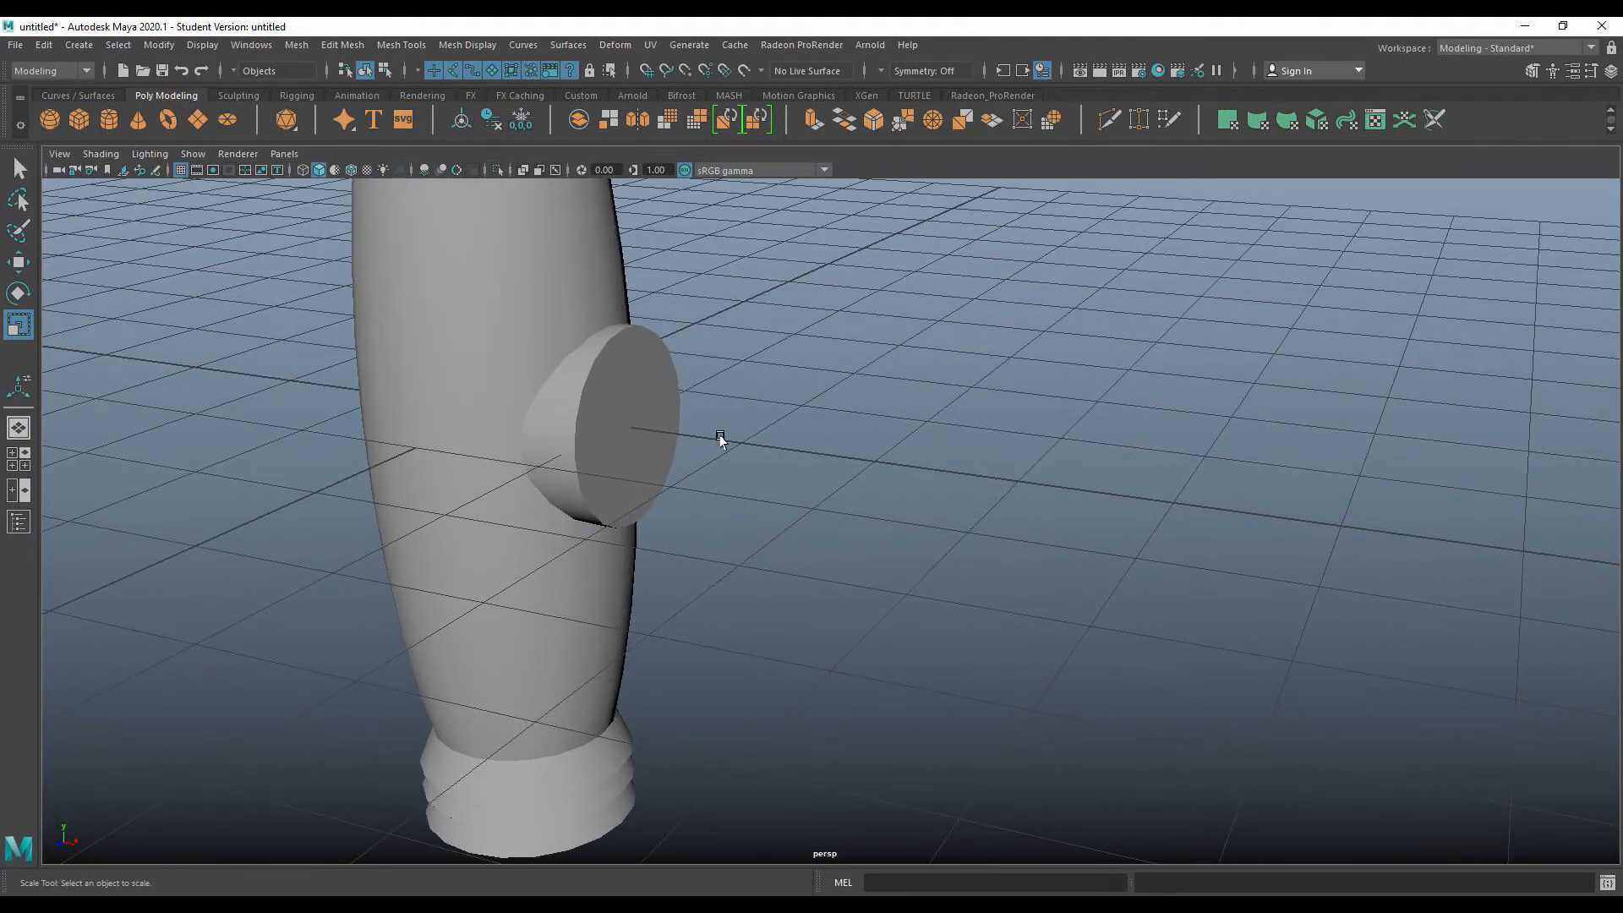
pyautogui.moveTo(746, 471)
pyautogui.keyDown('alt'); pyautogui.mouseDown()
pyautogui.moveTo(586, 452)
pyautogui.moveTo(605, 478)
pyautogui.moveTo(699, 499)
pyautogui.moveTo(826, 471)
pyautogui.moveTo(735, 486)
pyautogui.mouseUp(); pyautogui.keyUp('alt')
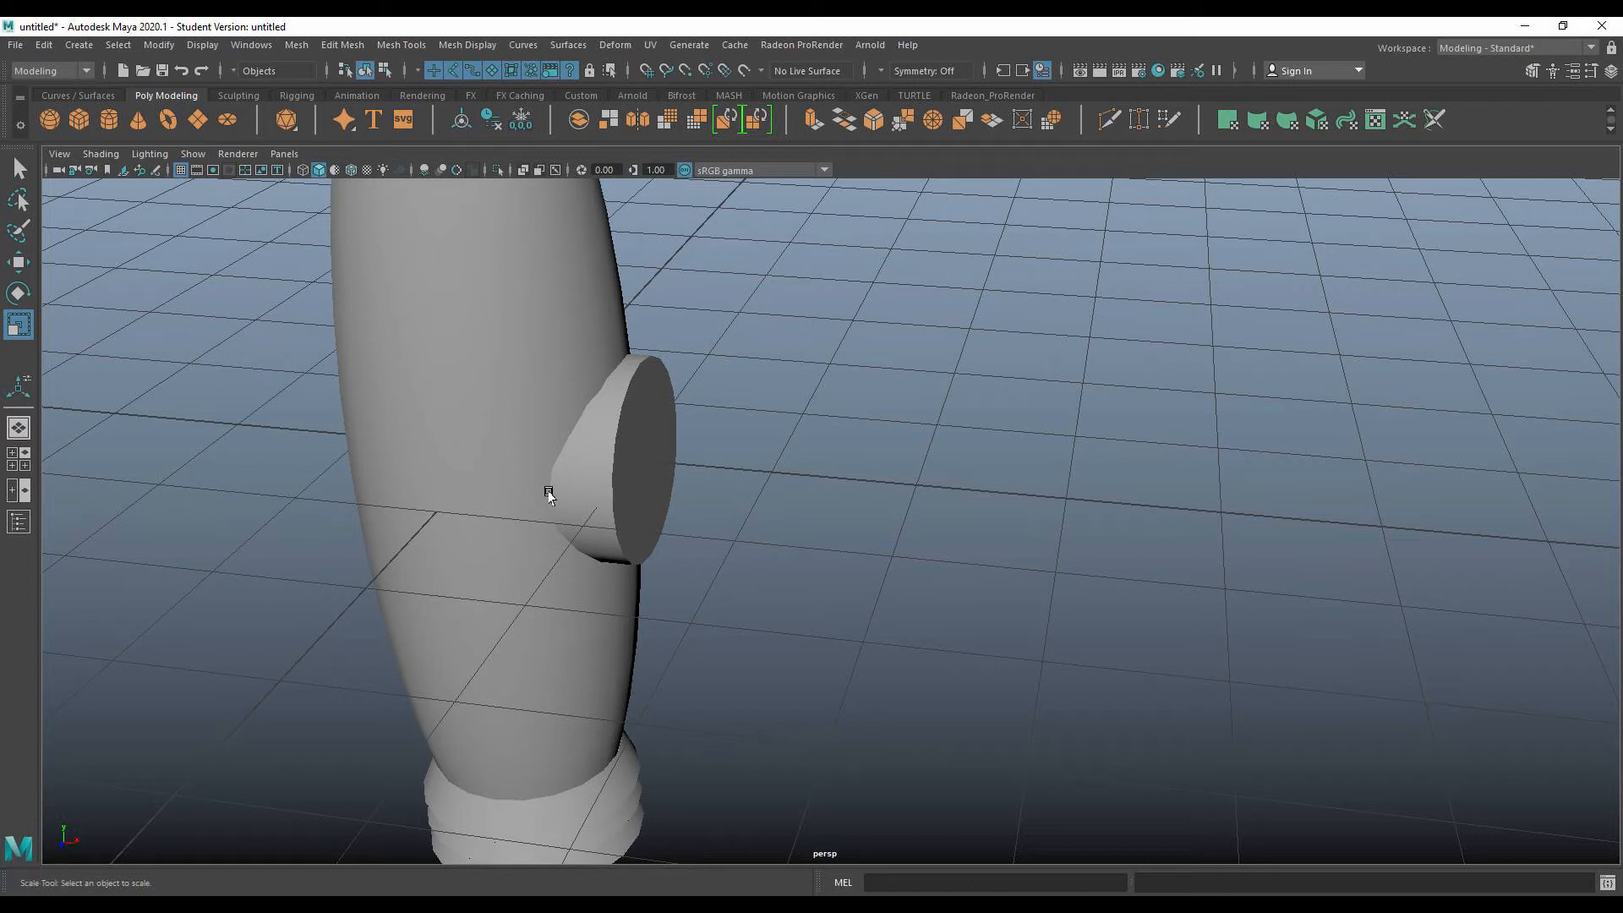
pyautogui.press('4')
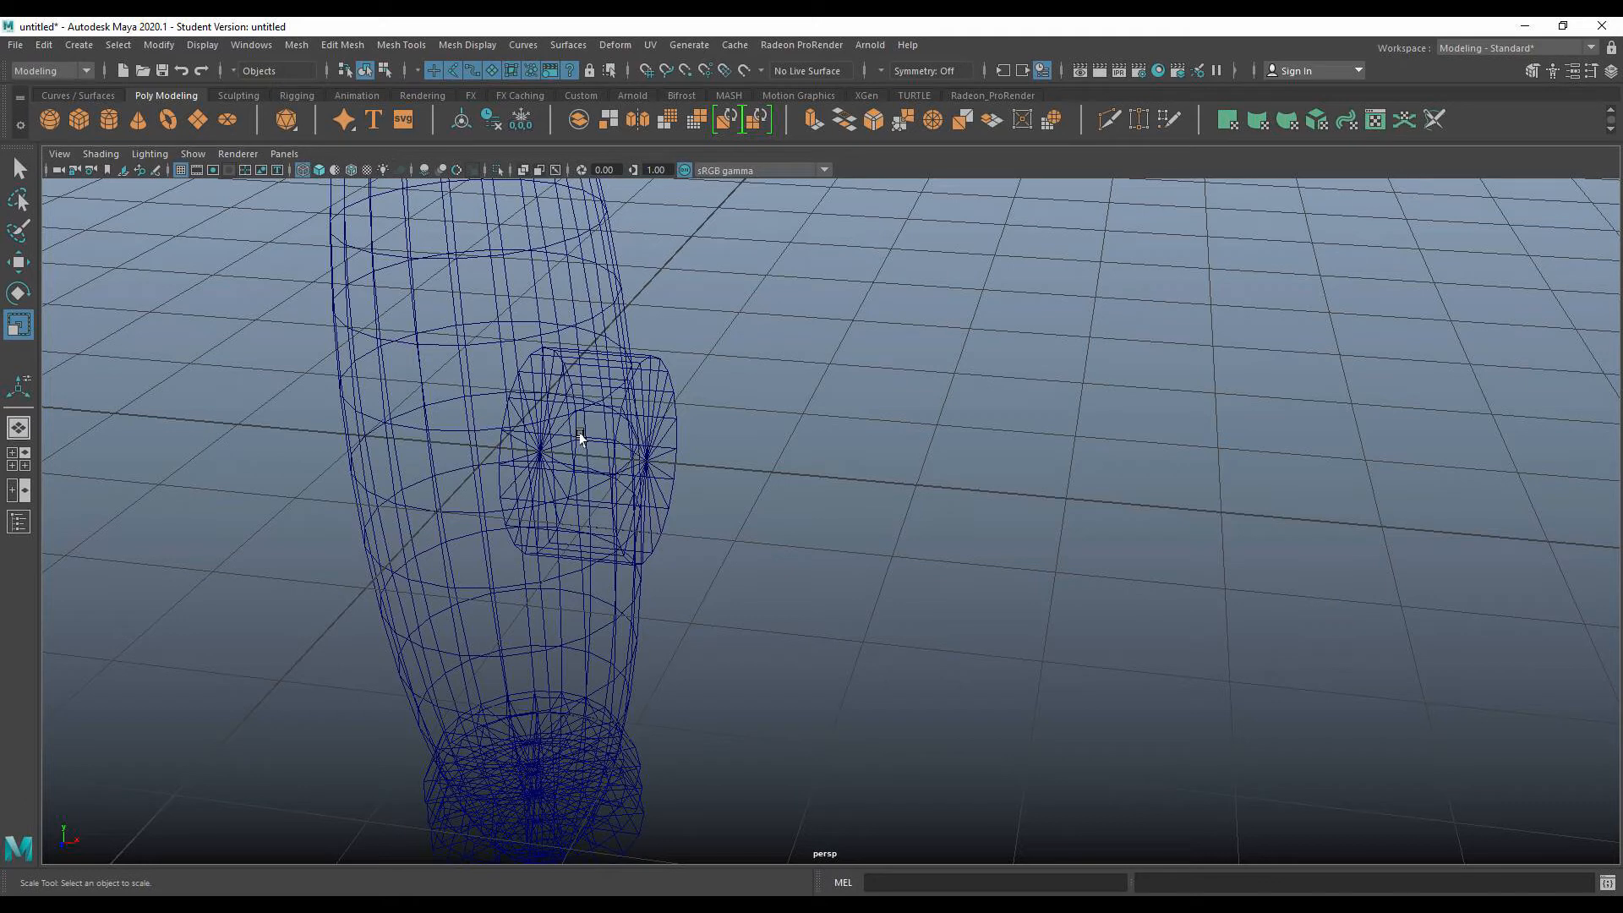
pyautogui.press('5')
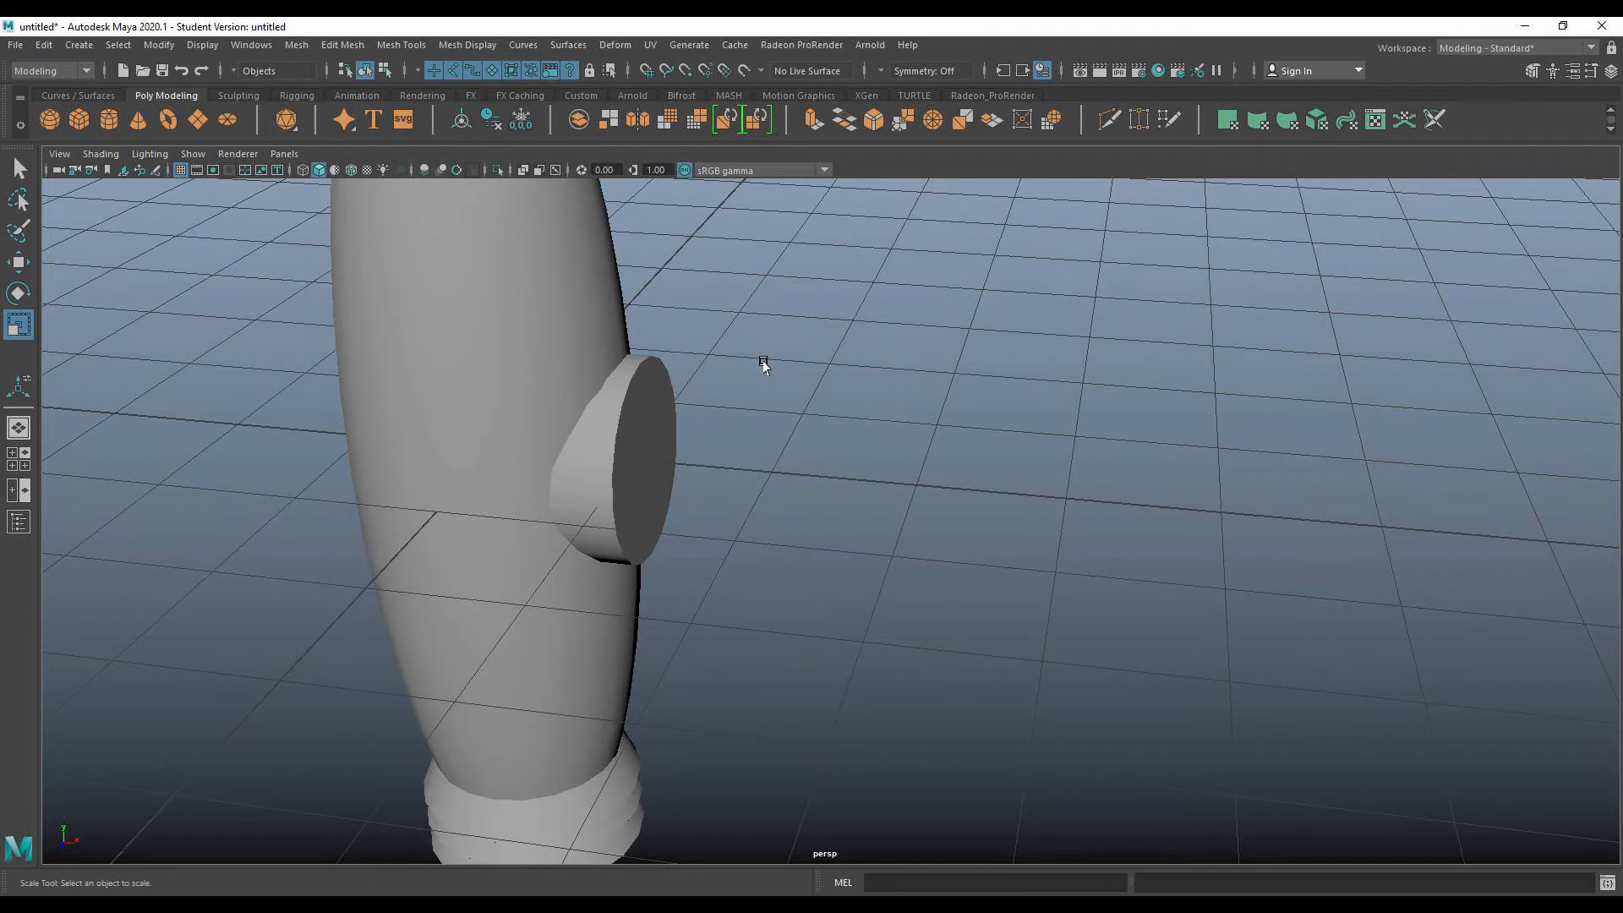
pyautogui.keyDown('alt'); pyautogui.moveTo(781, 384); pyautogui.dragTo(811, 399); pyautogui.keyUp('alt')
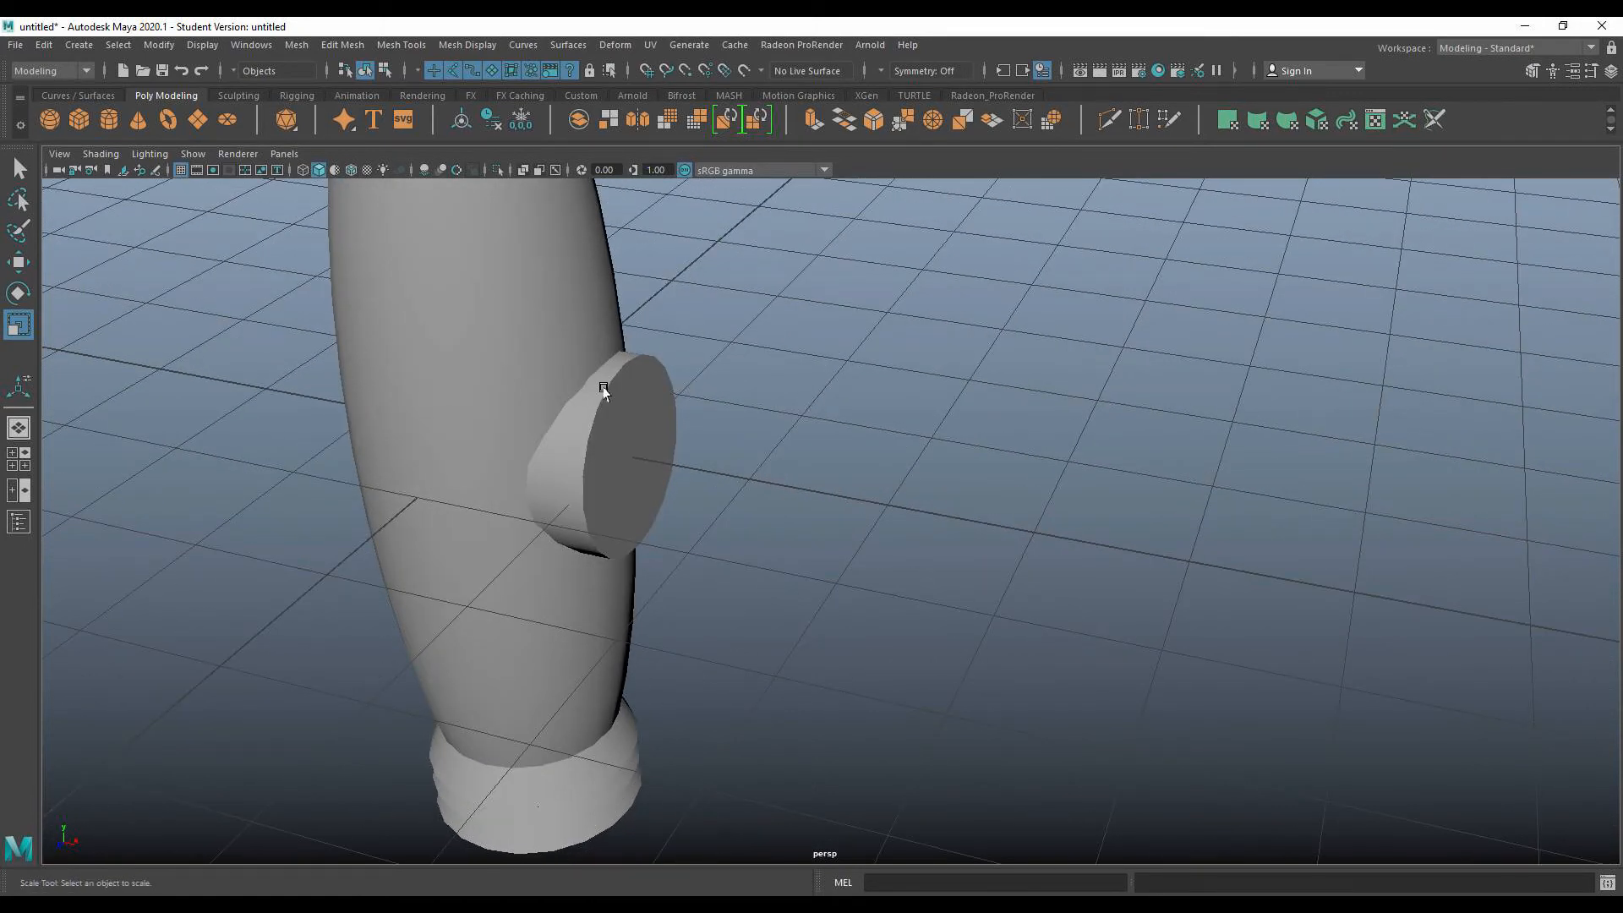
pyautogui.scroll(2, 611, 378)
pyautogui.scroll(1, 614, 377)
pyautogui.scroll(-1, 615, 377)
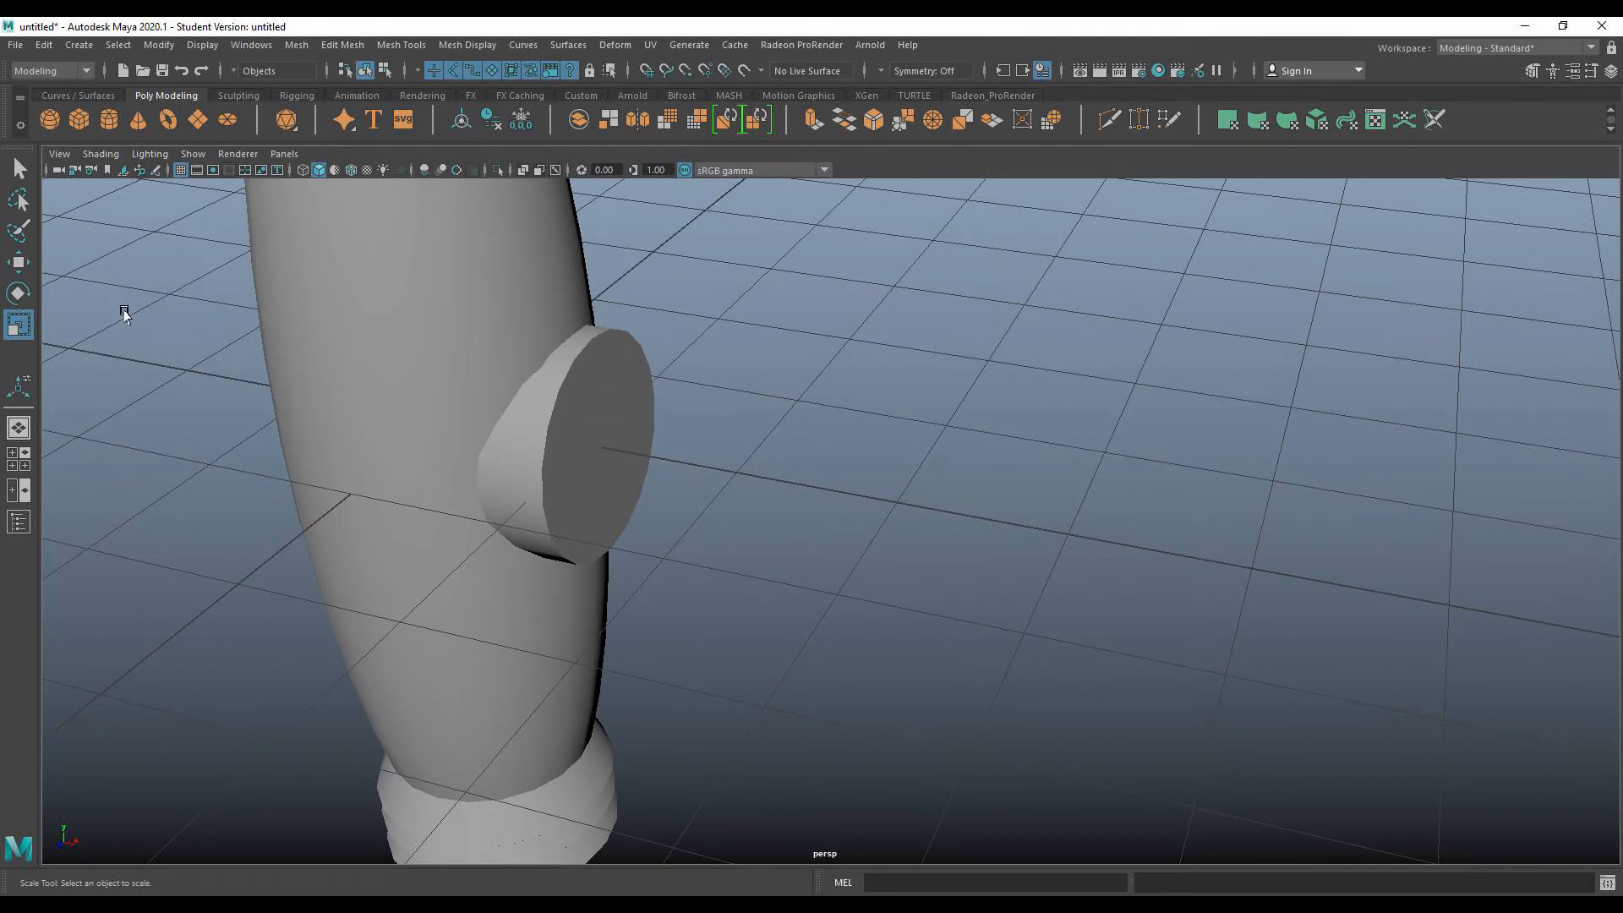
# Set the disc's cap subdivisions to 5 in its polyCylinder creation attributes.
pyautogui.press('q')
pyautogui.click(570, 421)
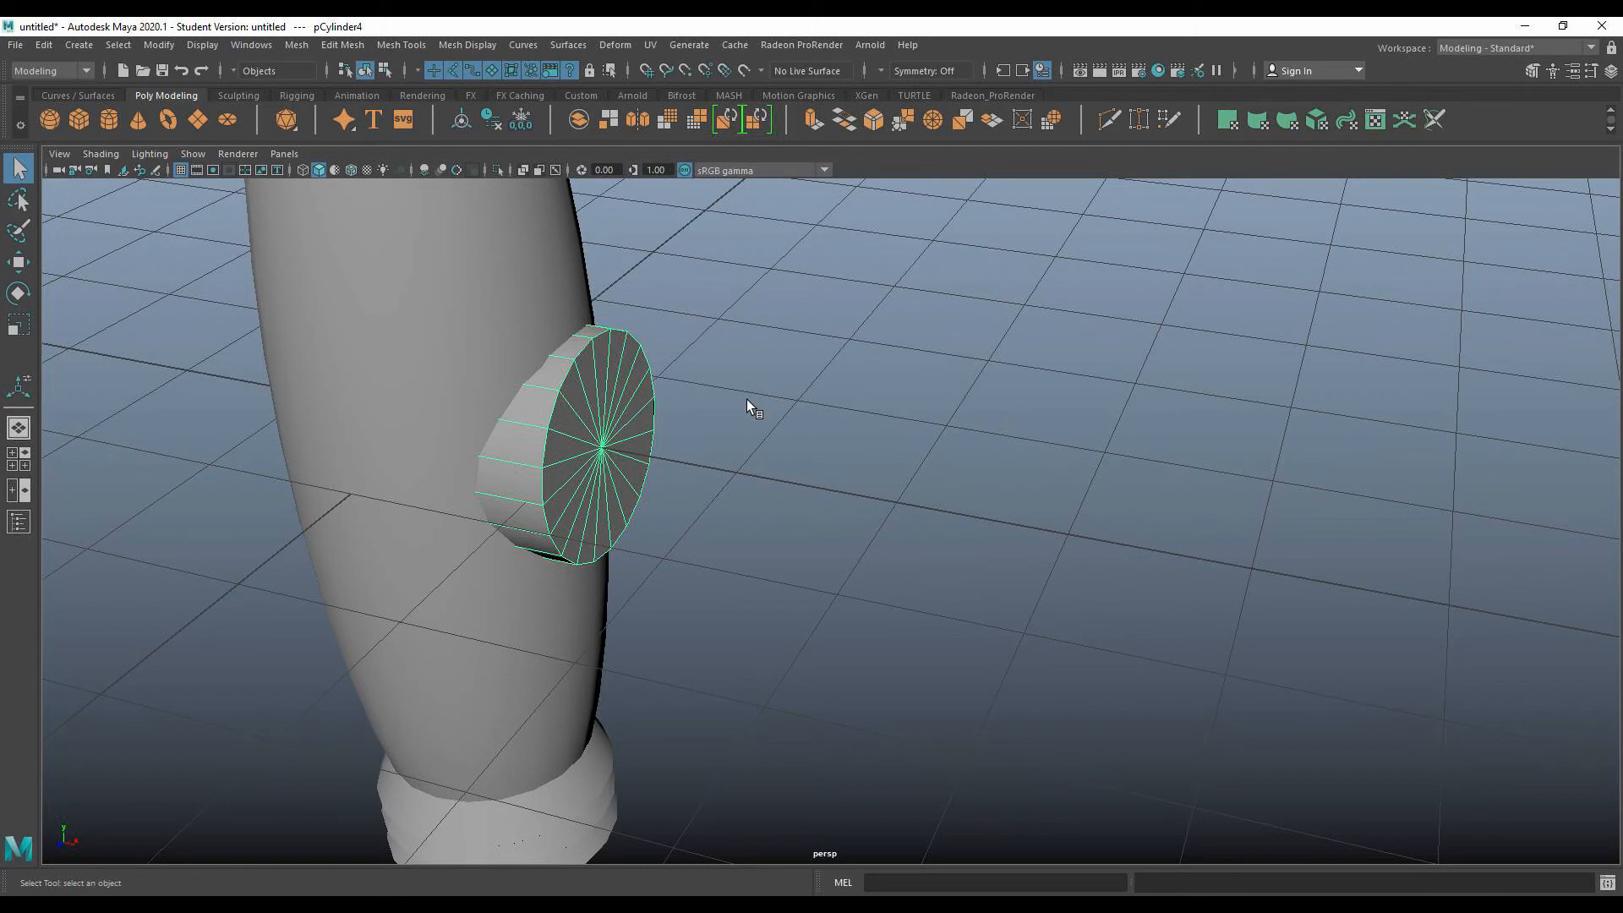
pyautogui.keyDown('alt'); pyautogui.moveTo(747, 399); pyautogui.dragTo(713, 388); pyautogui.keyUp('alt')
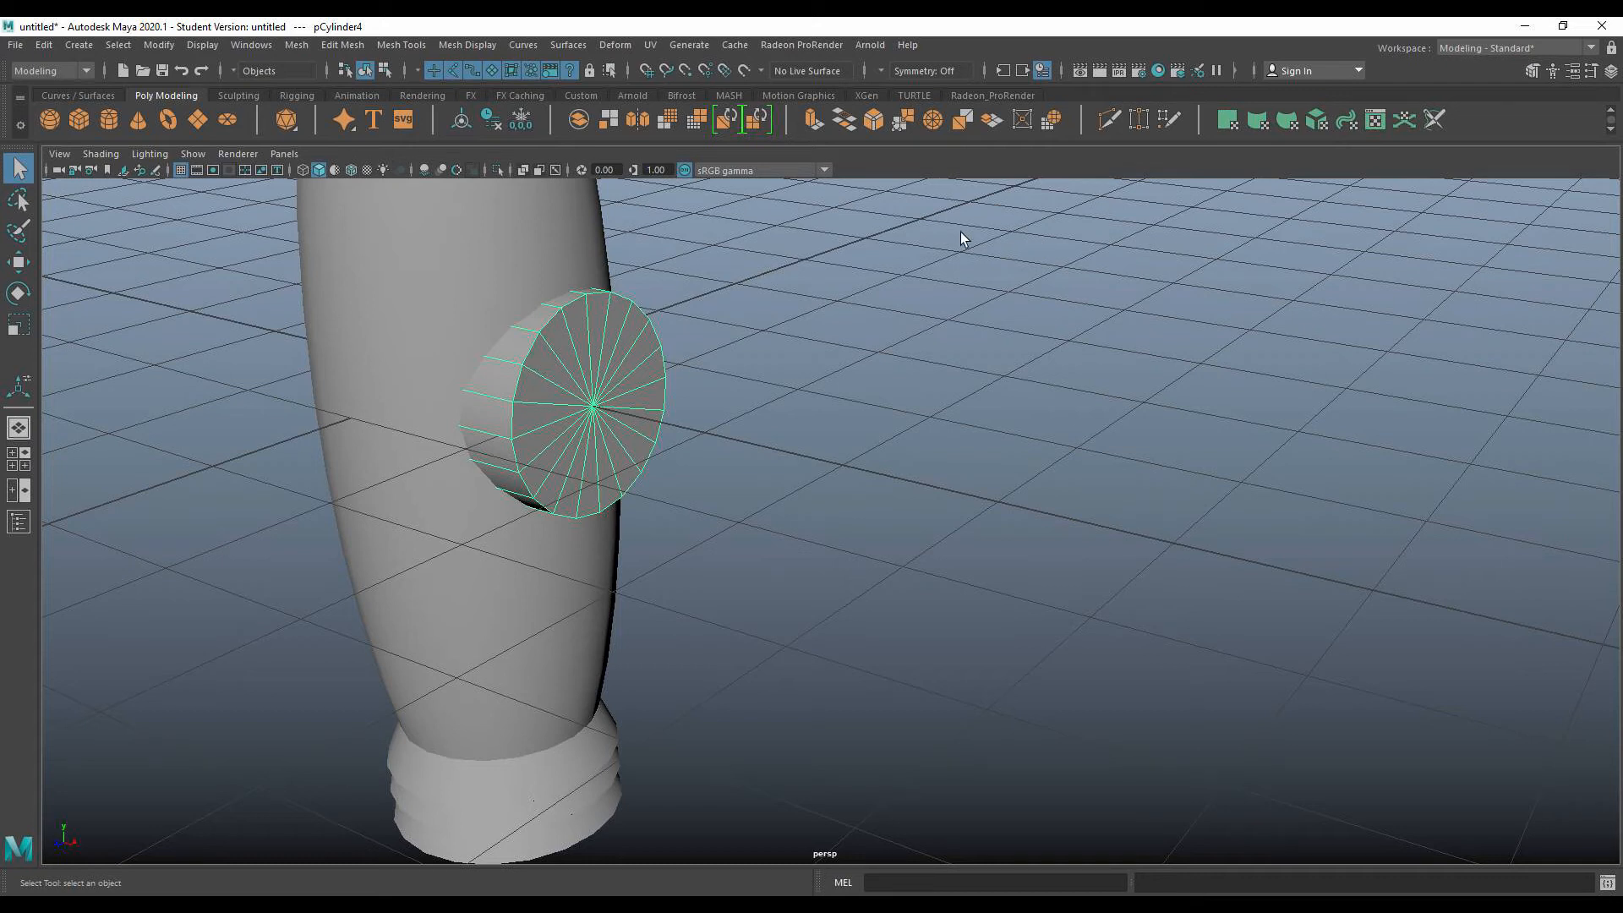
pyautogui.click(1574, 69)
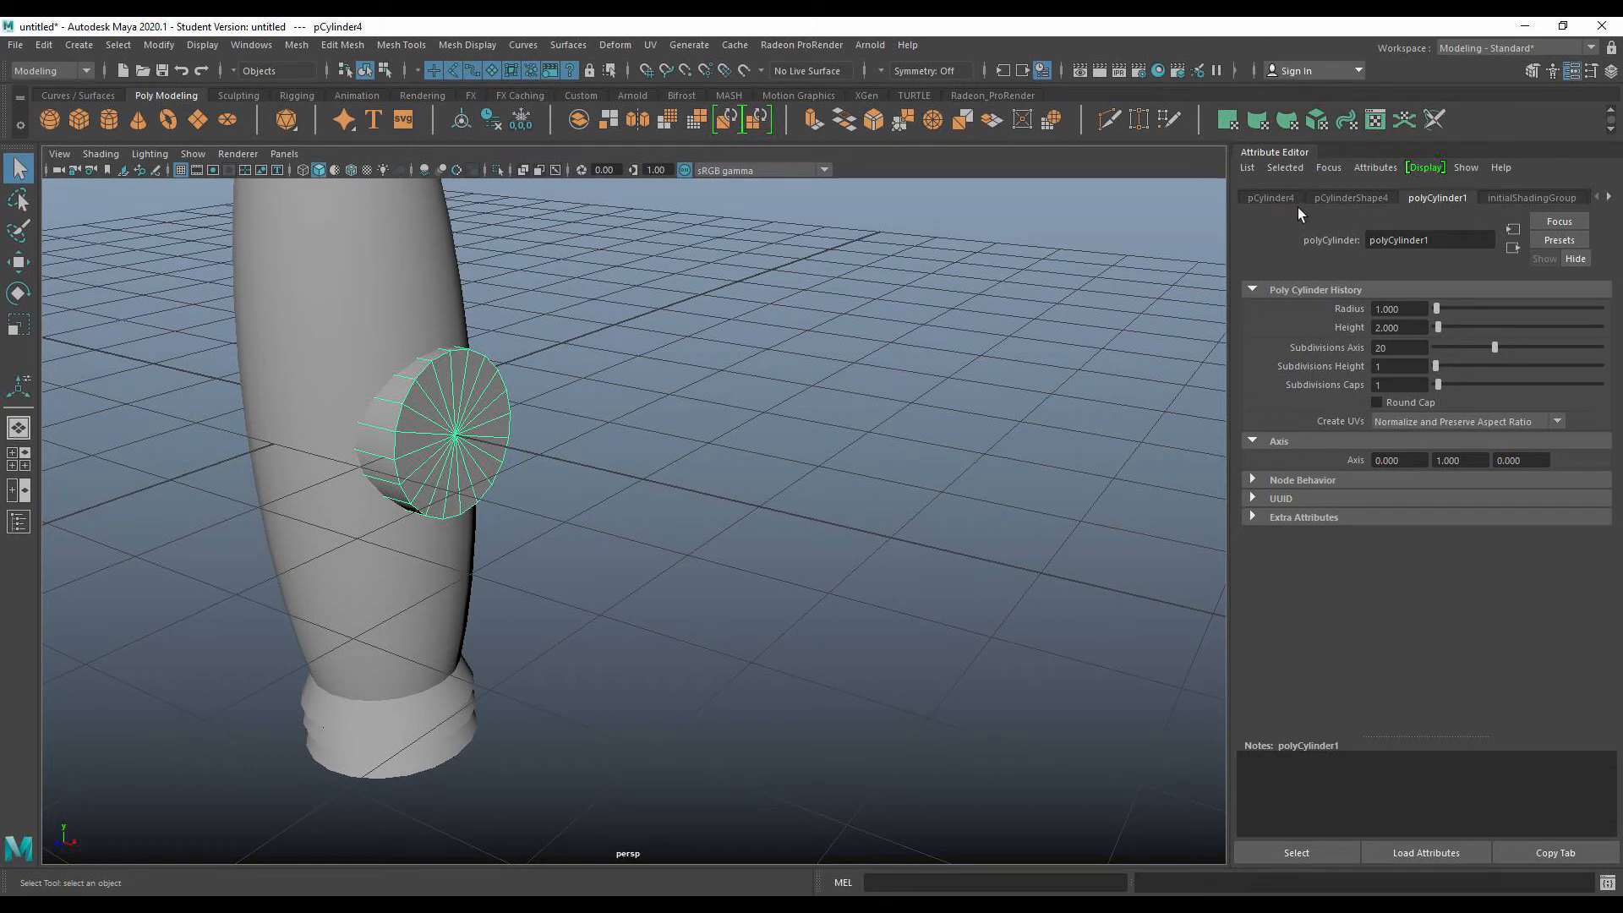
pyautogui.click(1357, 197)
pyautogui.click(1447, 197)
pyautogui.moveTo(1438, 385); pyautogui.dragTo(1450, 391)
pyautogui.scroll(3, 429, 417)
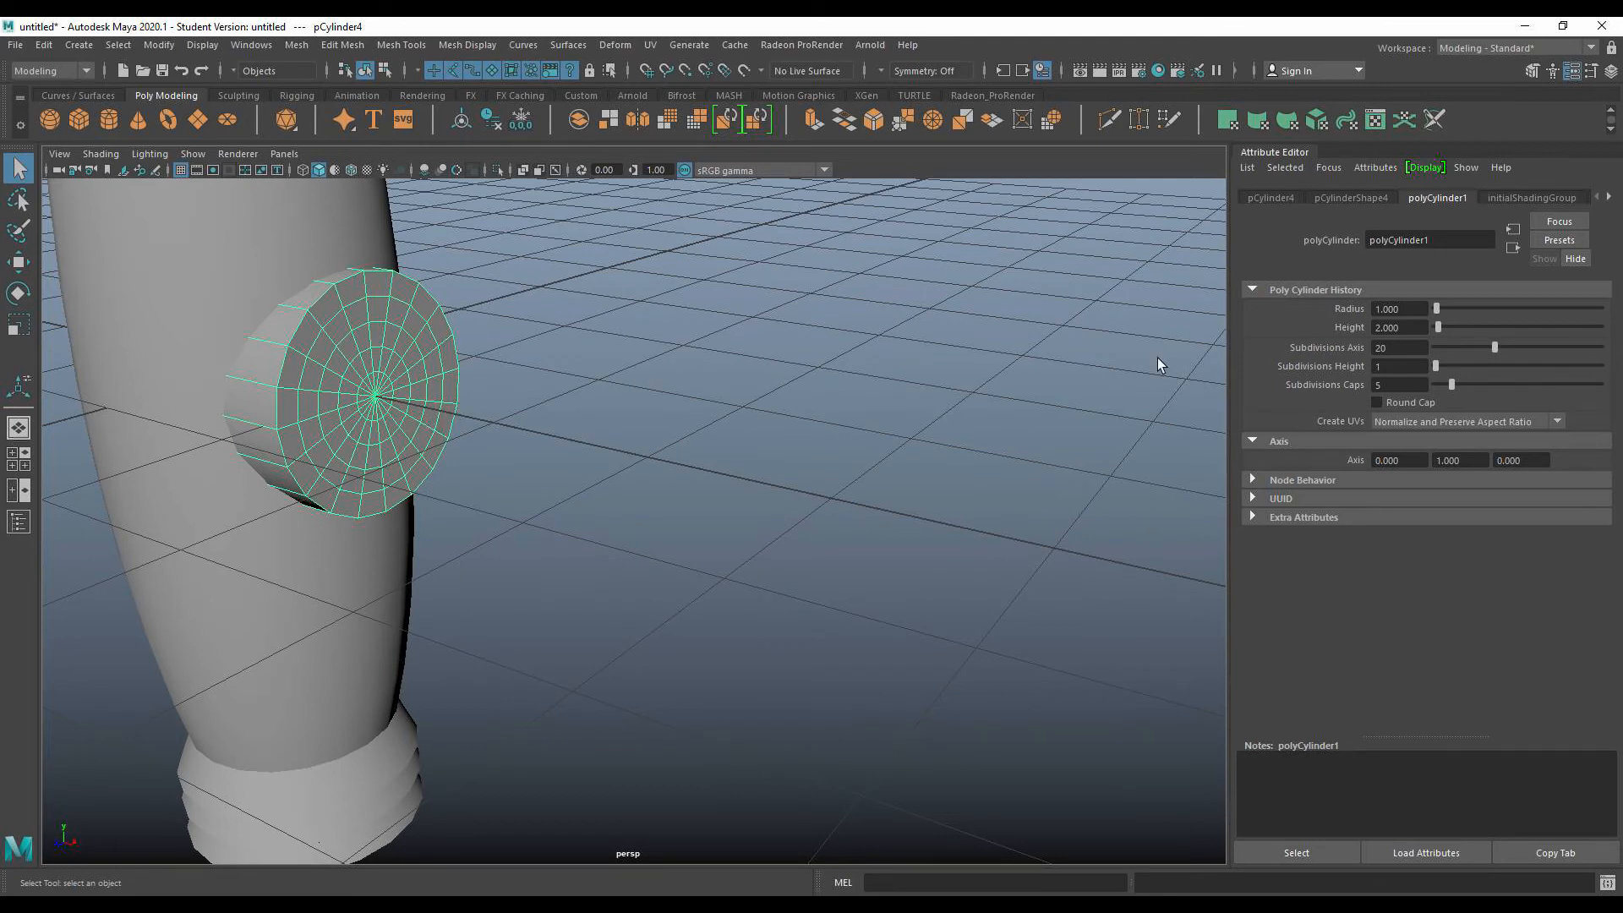
# Set the disc's axis subdivisions to 18, keeping 1 height subdivision, then hide the attributes and clear the selection.
pyautogui.moveTo(1491, 350); pyautogui.dragTo(1456, 353)
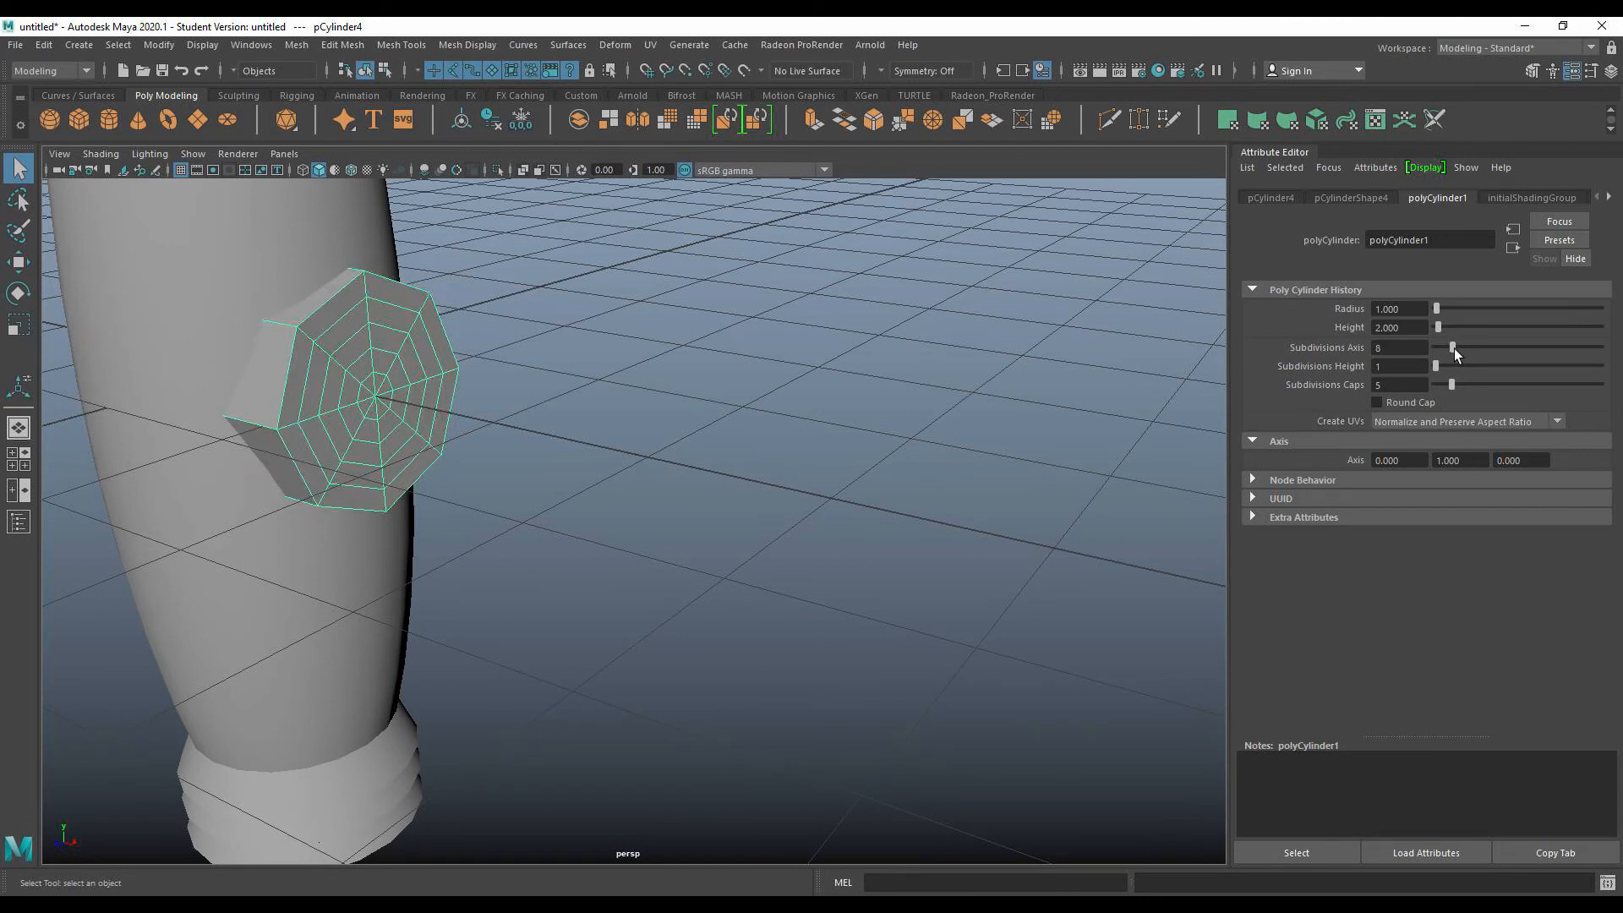
pyautogui.moveTo(1453, 348); pyautogui.dragTo(1488, 349)
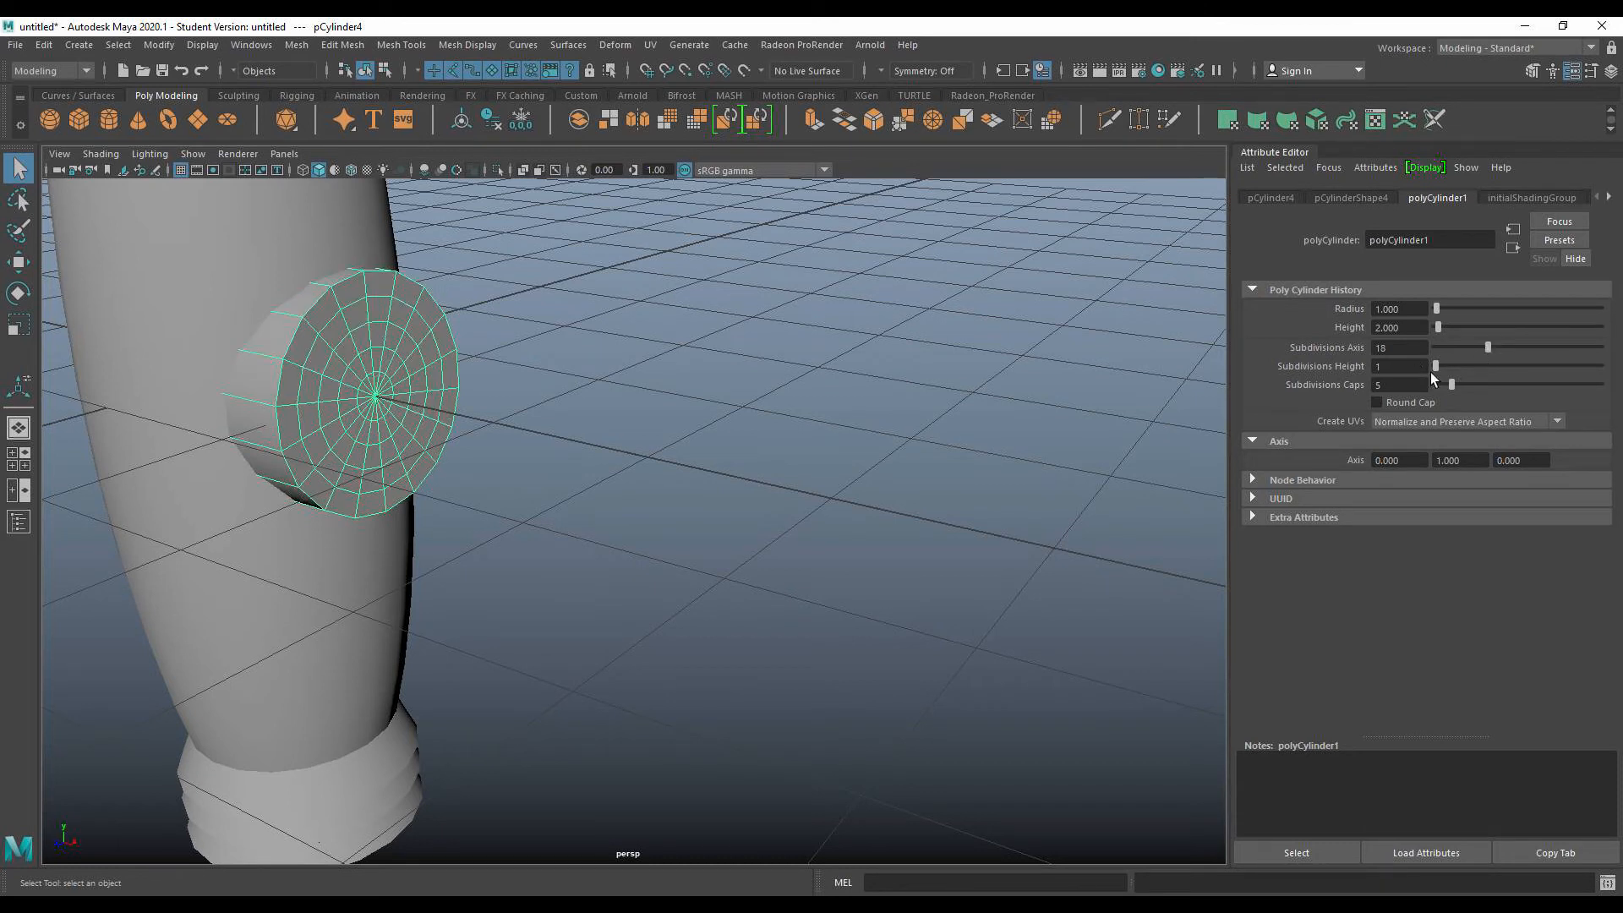
pyautogui.moveTo(1435, 366)
pyautogui.mouseDown()
pyautogui.moveTo(1453, 367)
pyautogui.moveTo(1418, 367)
pyautogui.mouseUp()
pyautogui.click(1571, 72)
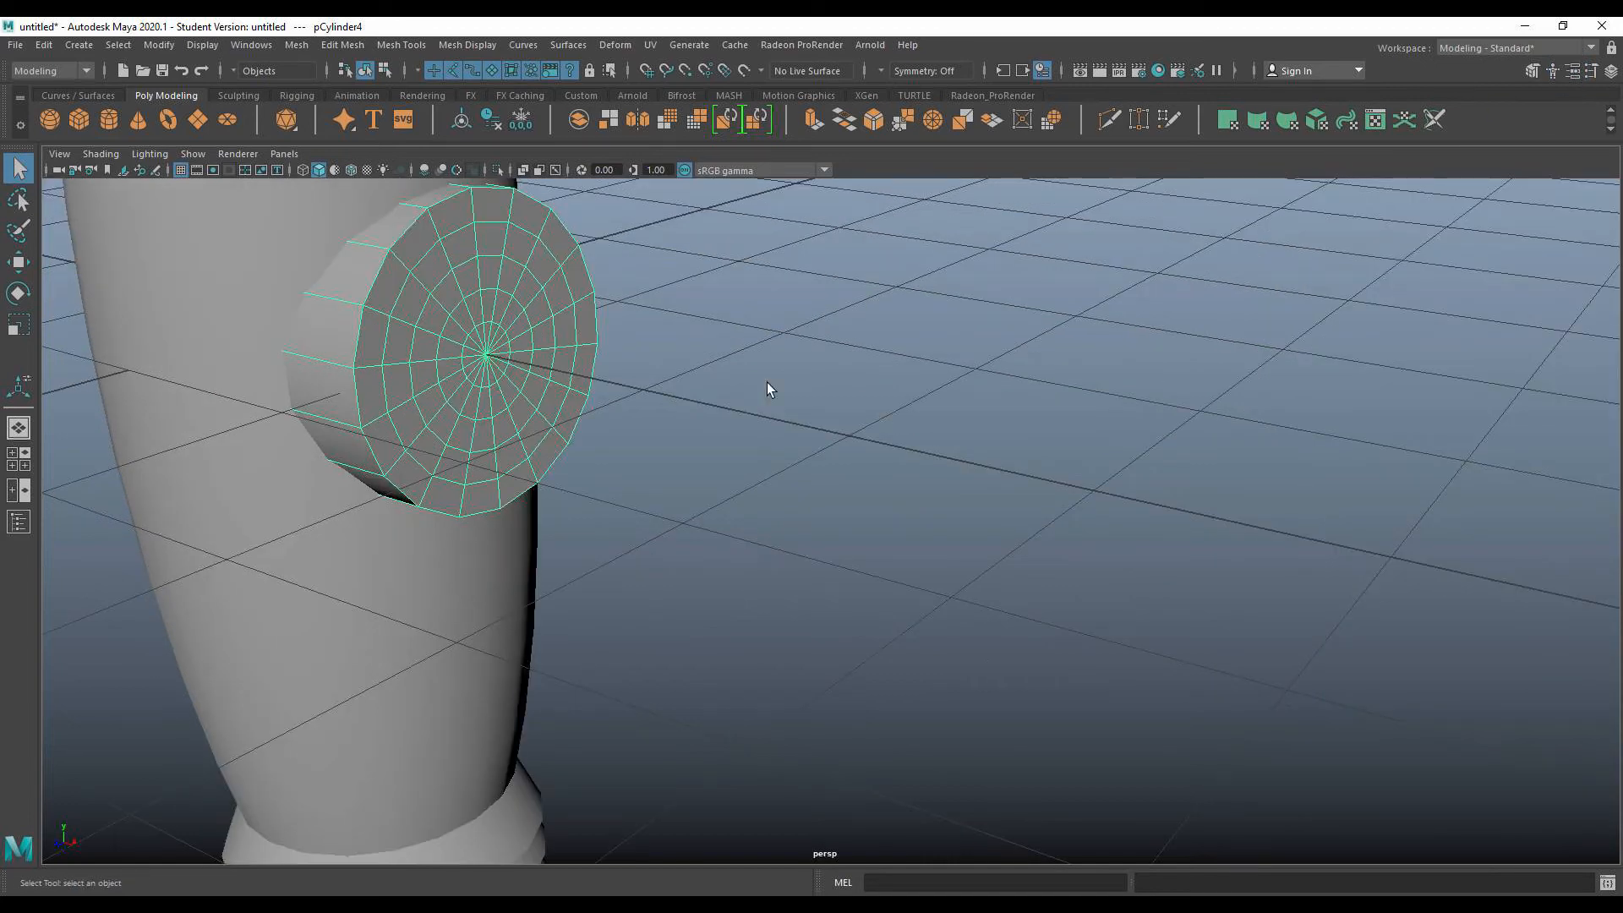
pyautogui.click(728, 362)
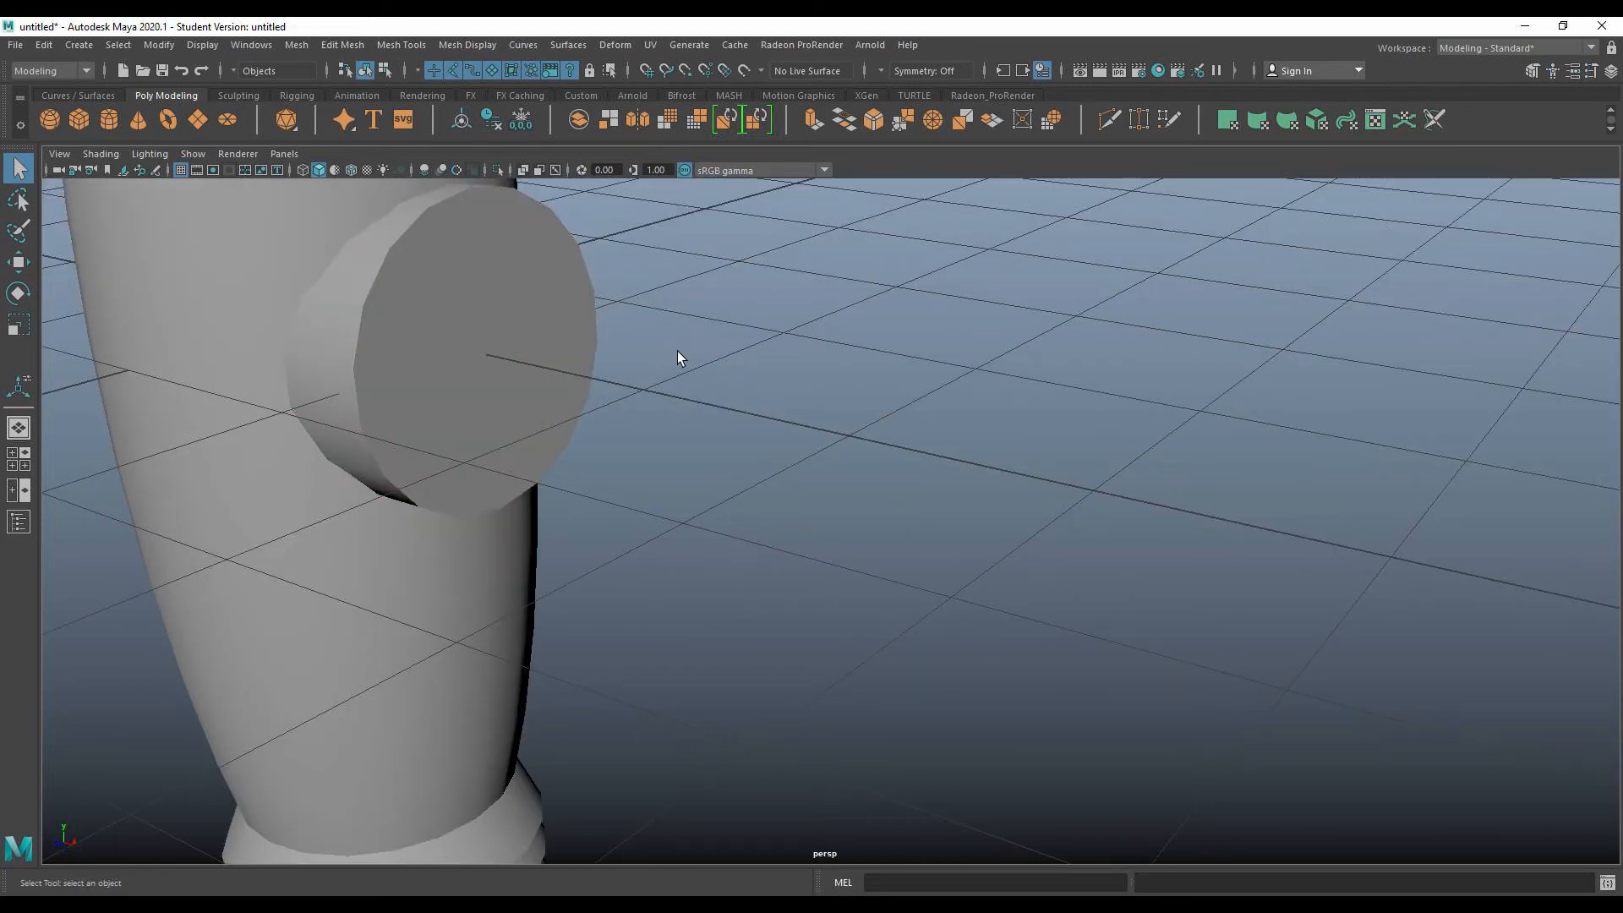
# Review the disc's polyCylinder creation attributes again.
pyautogui.moveTo(715, 359)
pyautogui.keyDown('alt'); pyautogui.mouseDown()
pyautogui.moveTo(664, 342)
pyautogui.moveTo(685, 358)
pyautogui.mouseUp(); pyautogui.keyUp('alt')
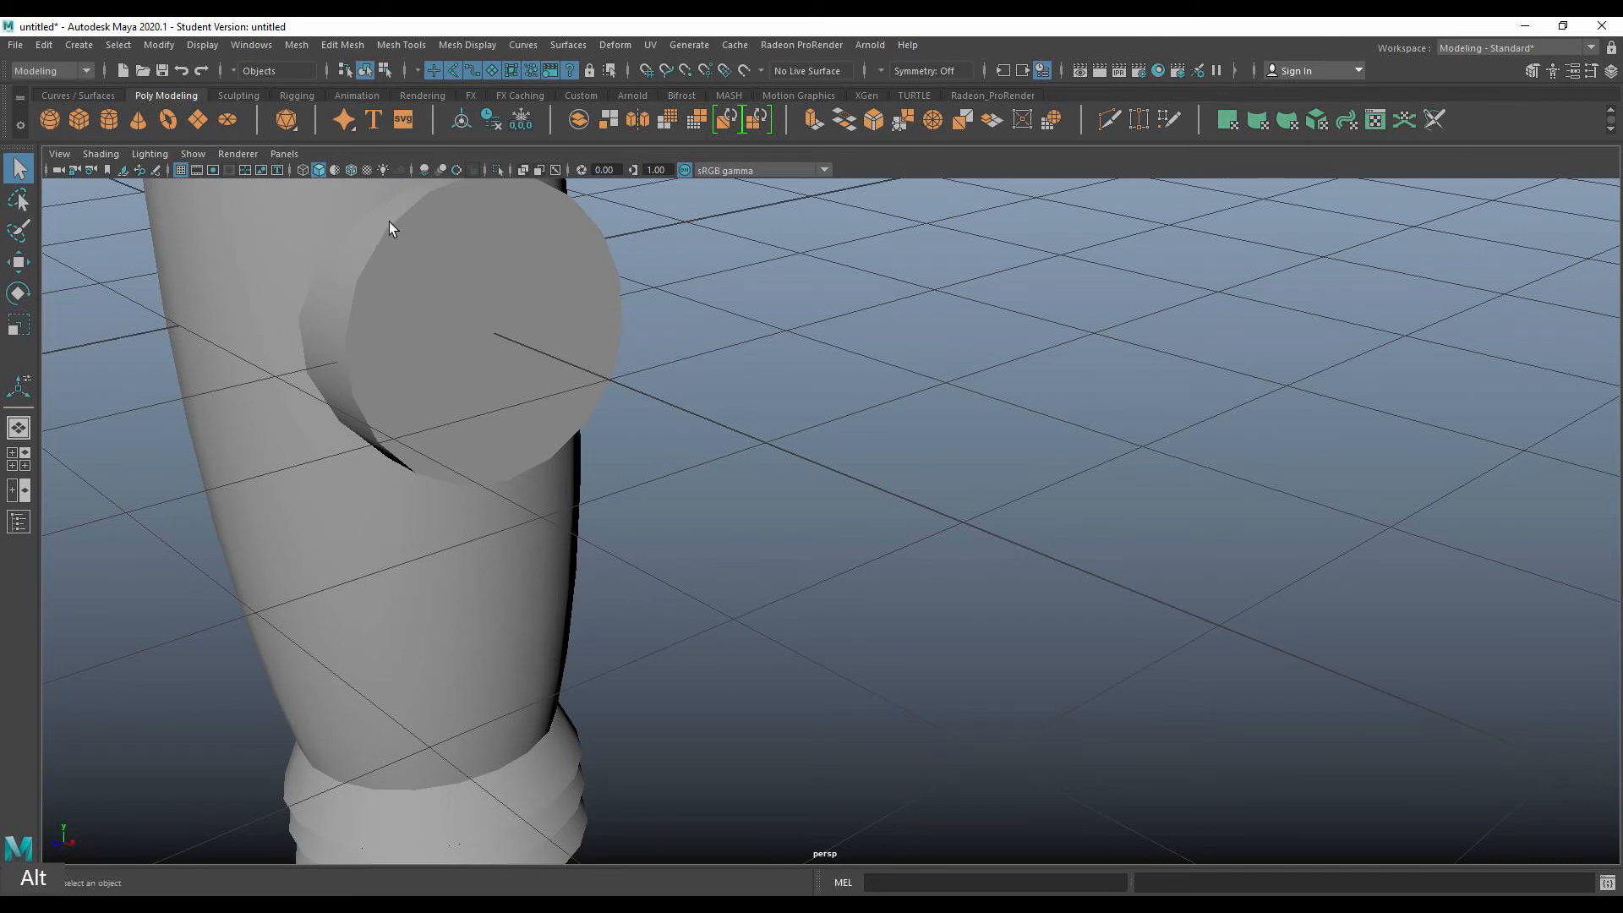
pyautogui.click(434, 328)
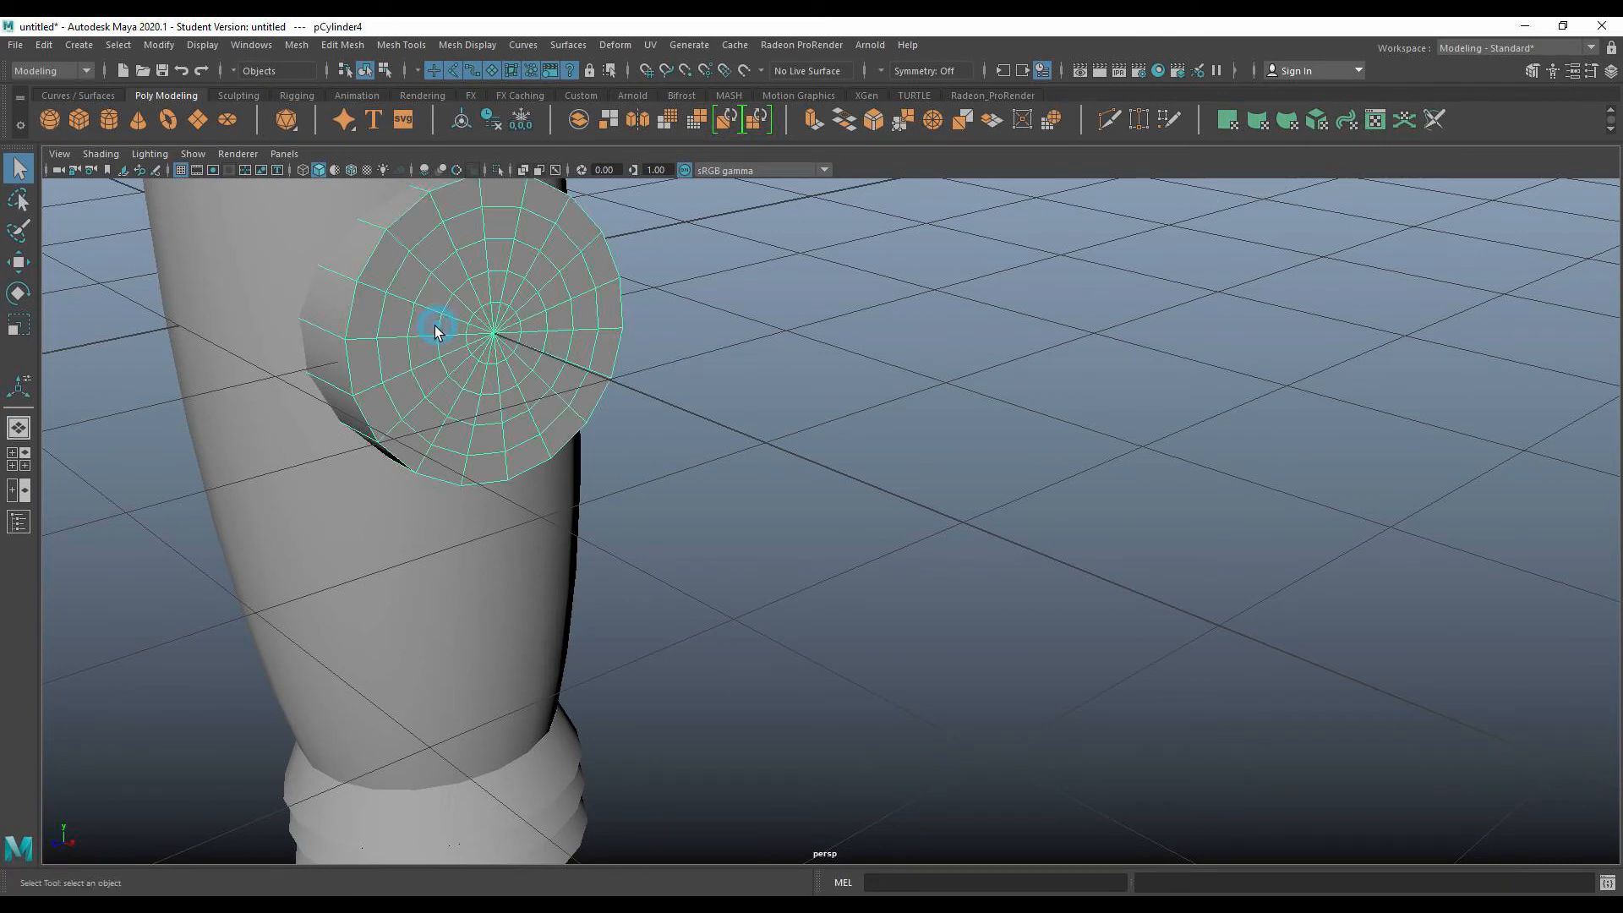
pyautogui.click(1572, 70)
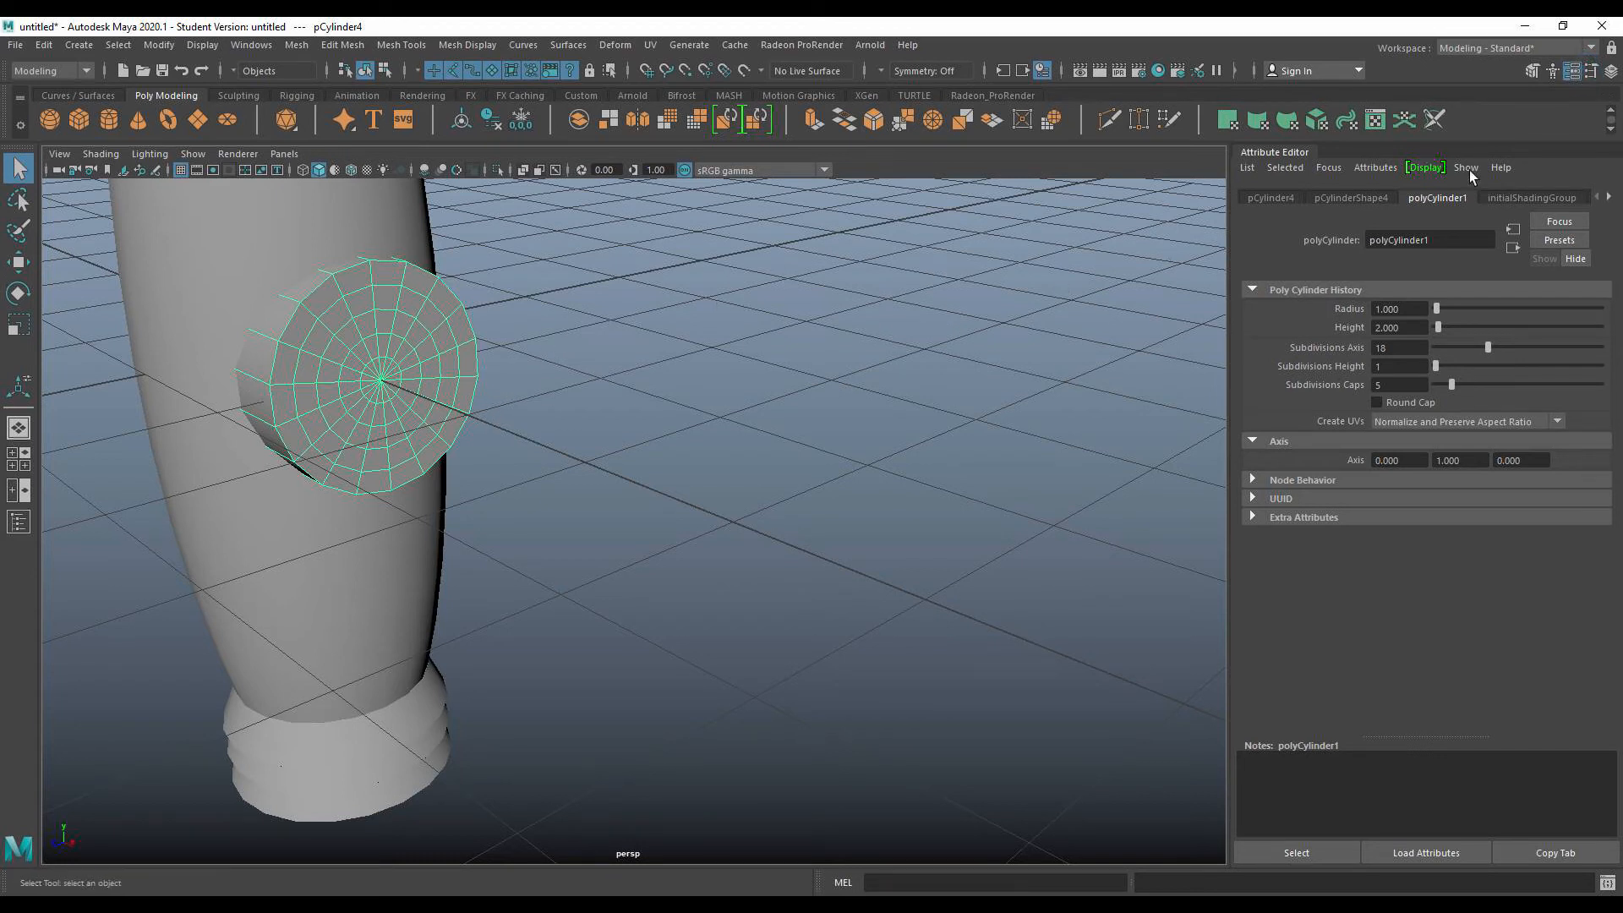
pyautogui.click(1571, 70)
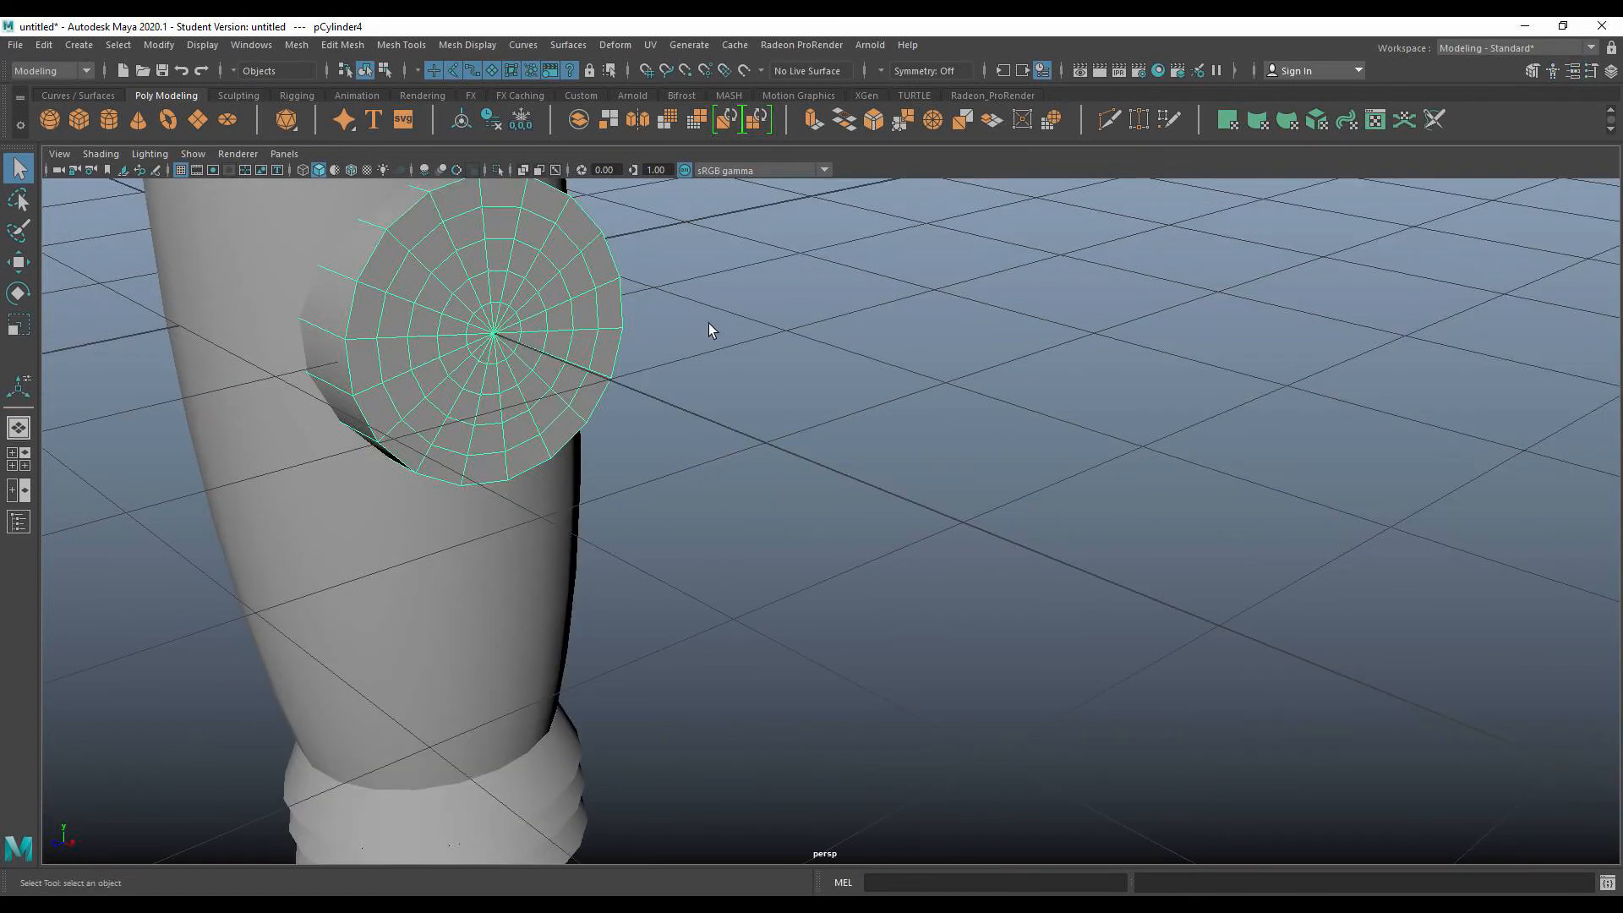
# Scale the two outermost inner edge loops on the disc's front cap outward, placing them close together near the rim.
pyautogui.keyDown('alt'); pyautogui.moveTo(734, 431); pyautogui.dragTo(708, 414); pyautogui.keyUp('alt')
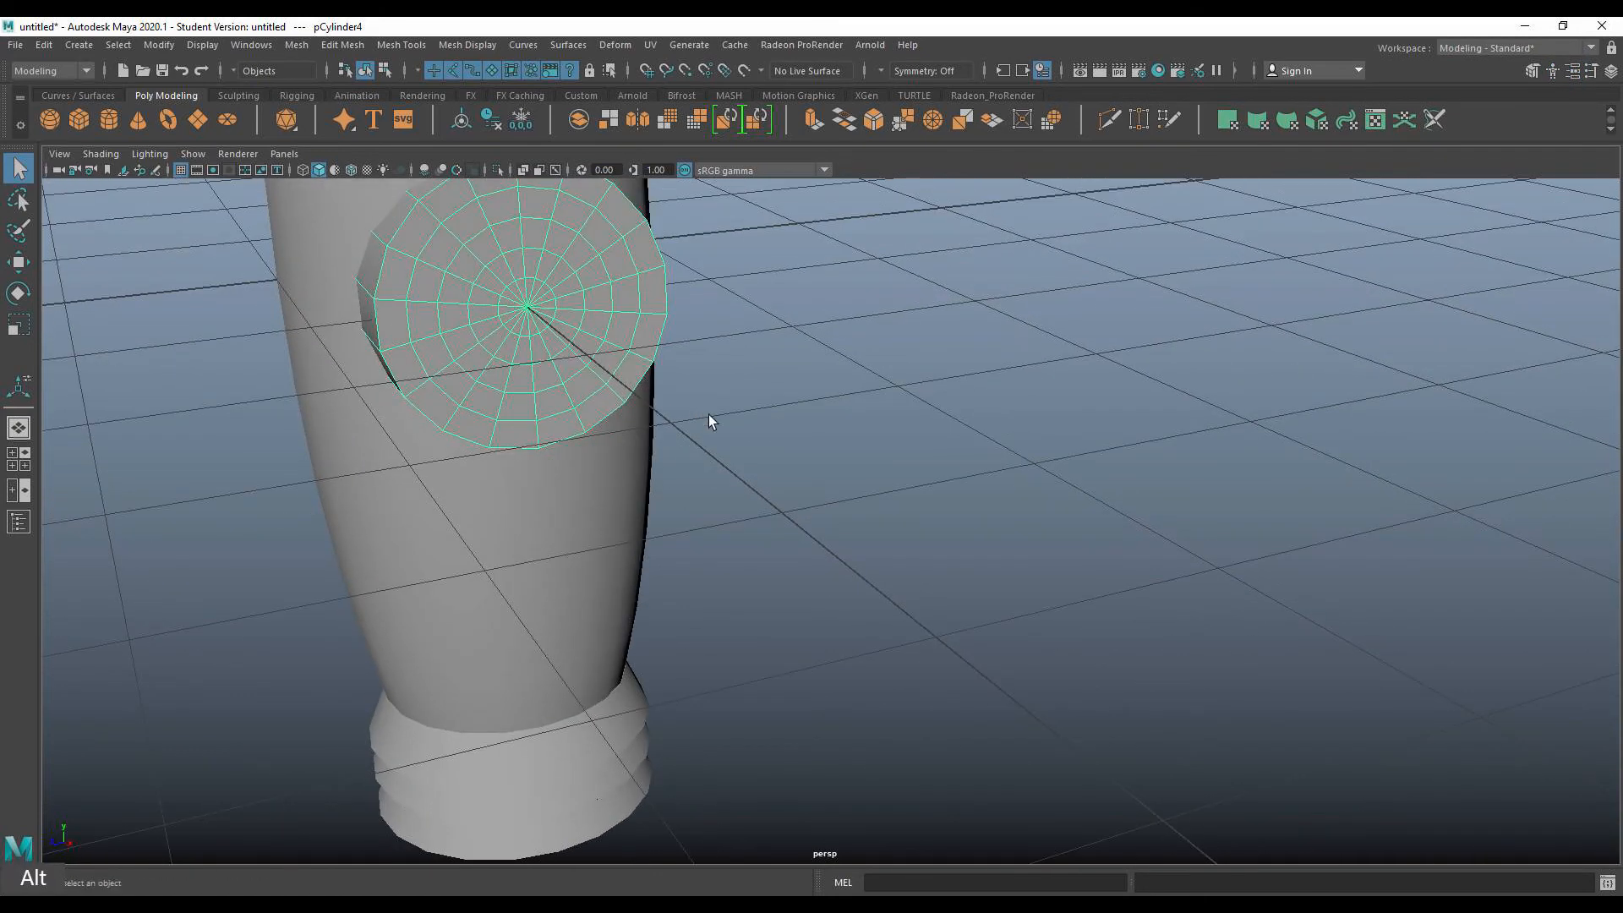
pyautogui.keyDown('alt'); pyautogui.moveTo(692, 374); pyautogui.dragTo(824, 581, button='middle'); pyautogui.keyUp('alt')
pyautogui.scroll(3, 642, 408)
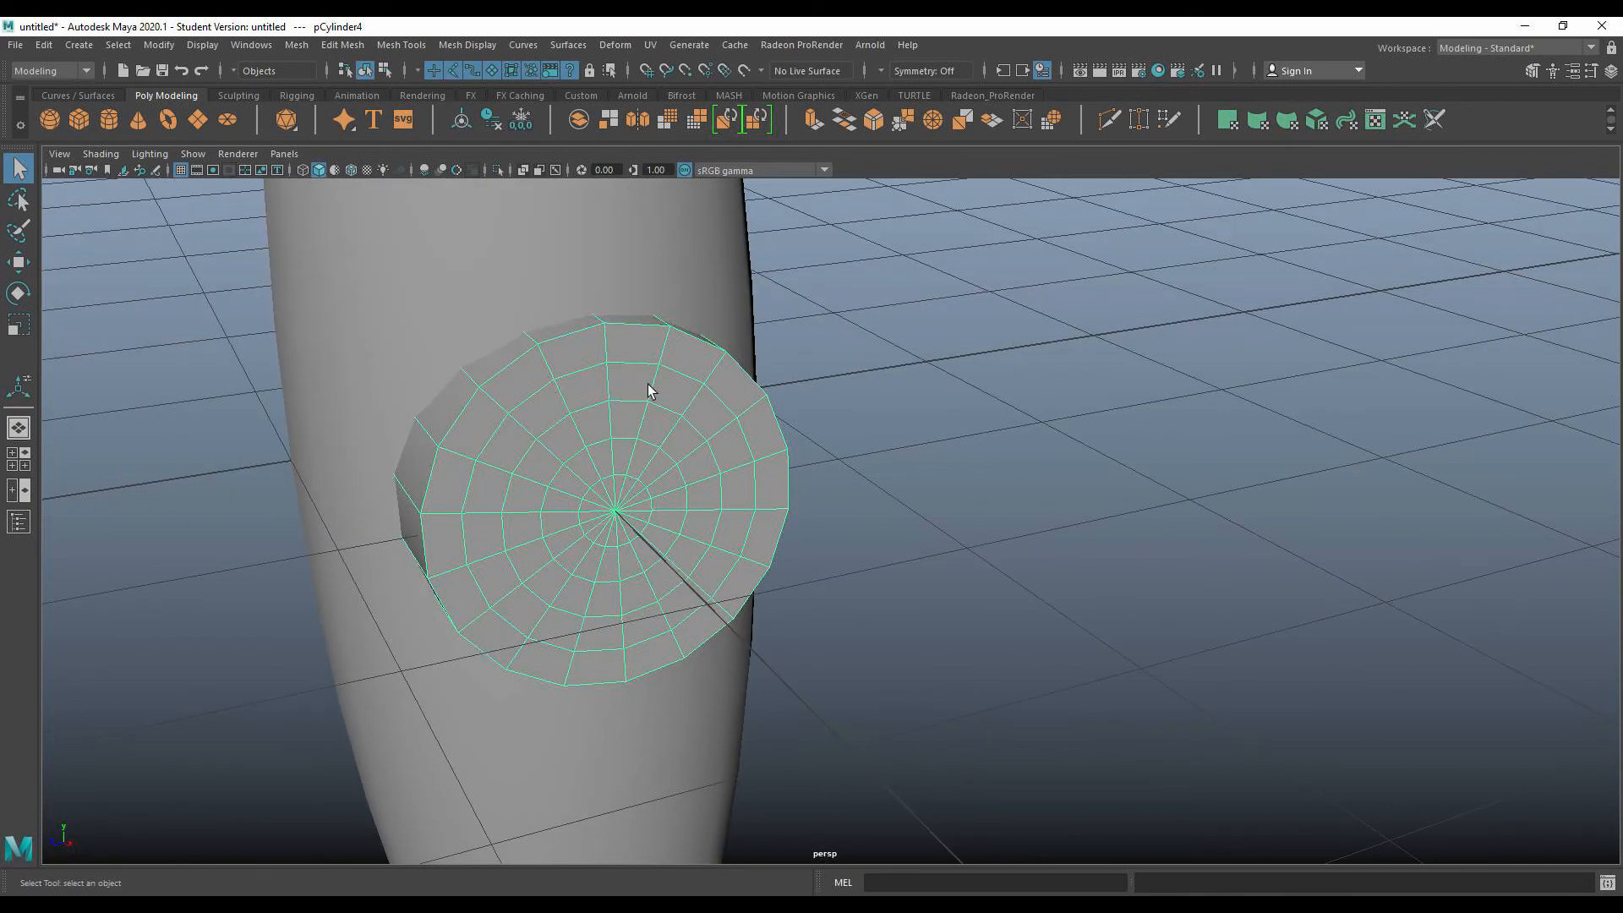
pyautogui.rightClick(577, 365)
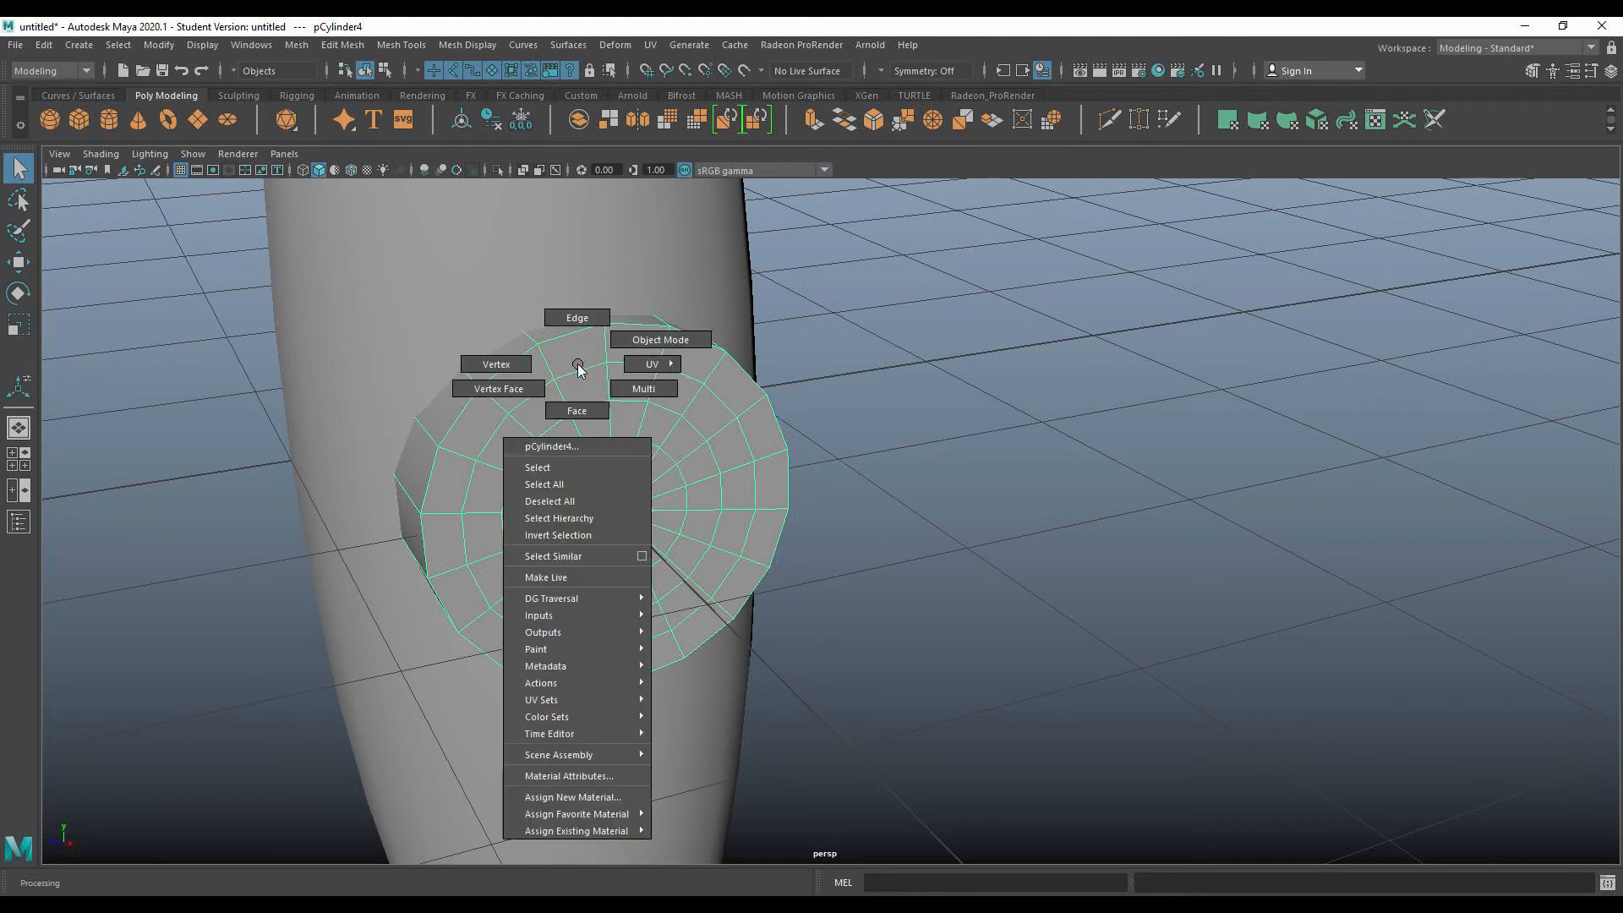
pyautogui.click(575, 319)
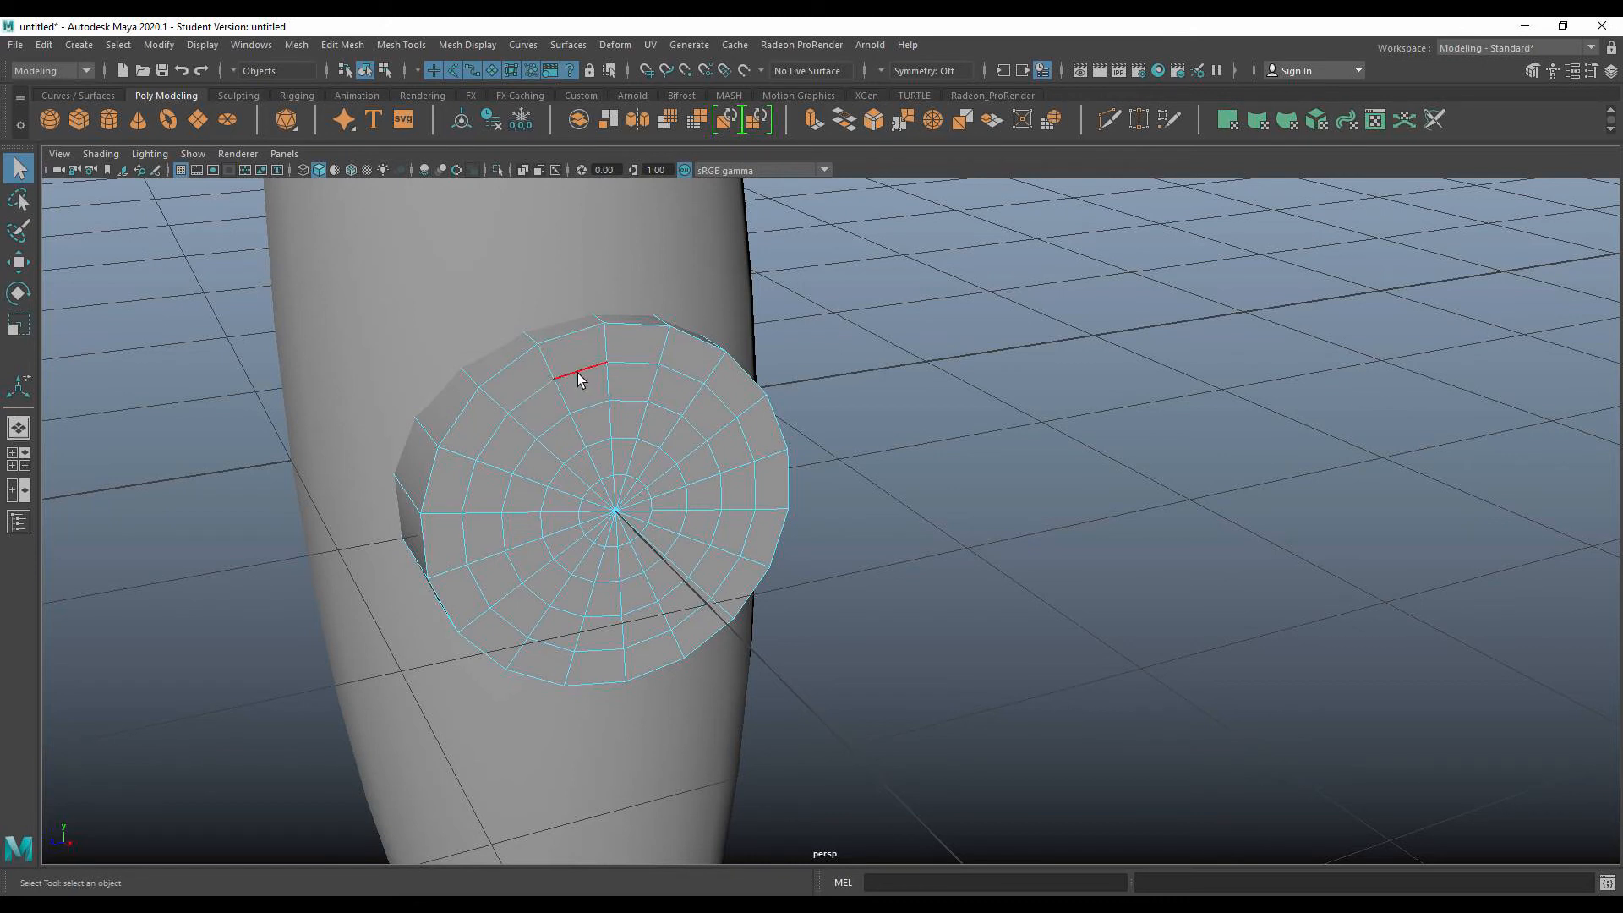
pyautogui.click(580, 376)
pyautogui.doubleClick(579, 374)
pyautogui.press('r')
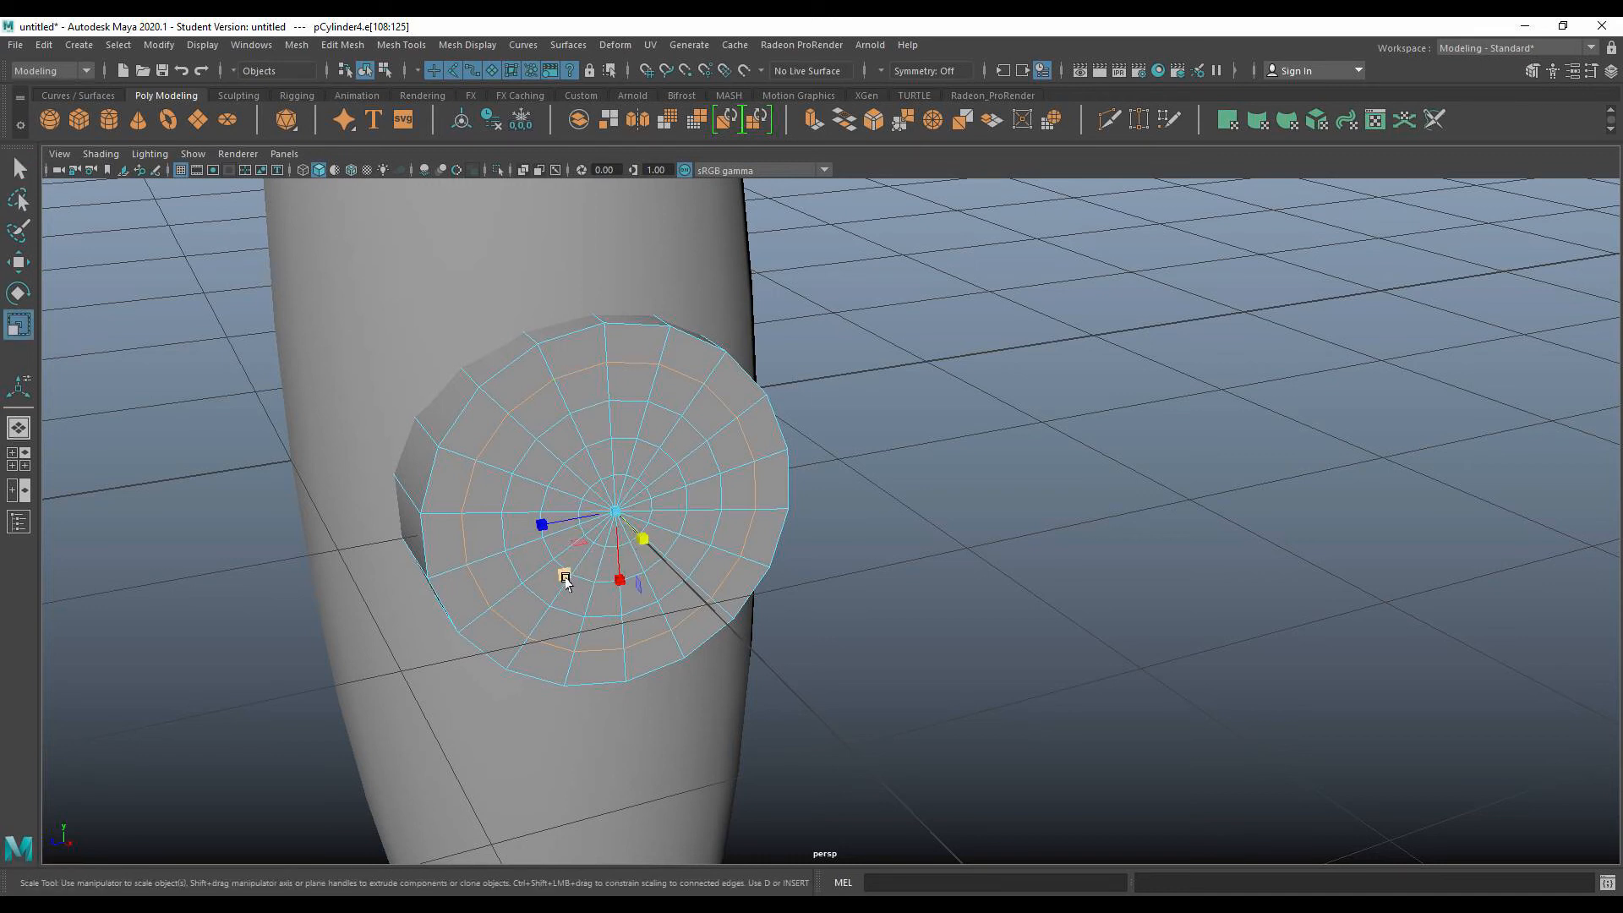
pyautogui.moveTo(564, 578); pyautogui.dragTo(560, 582)
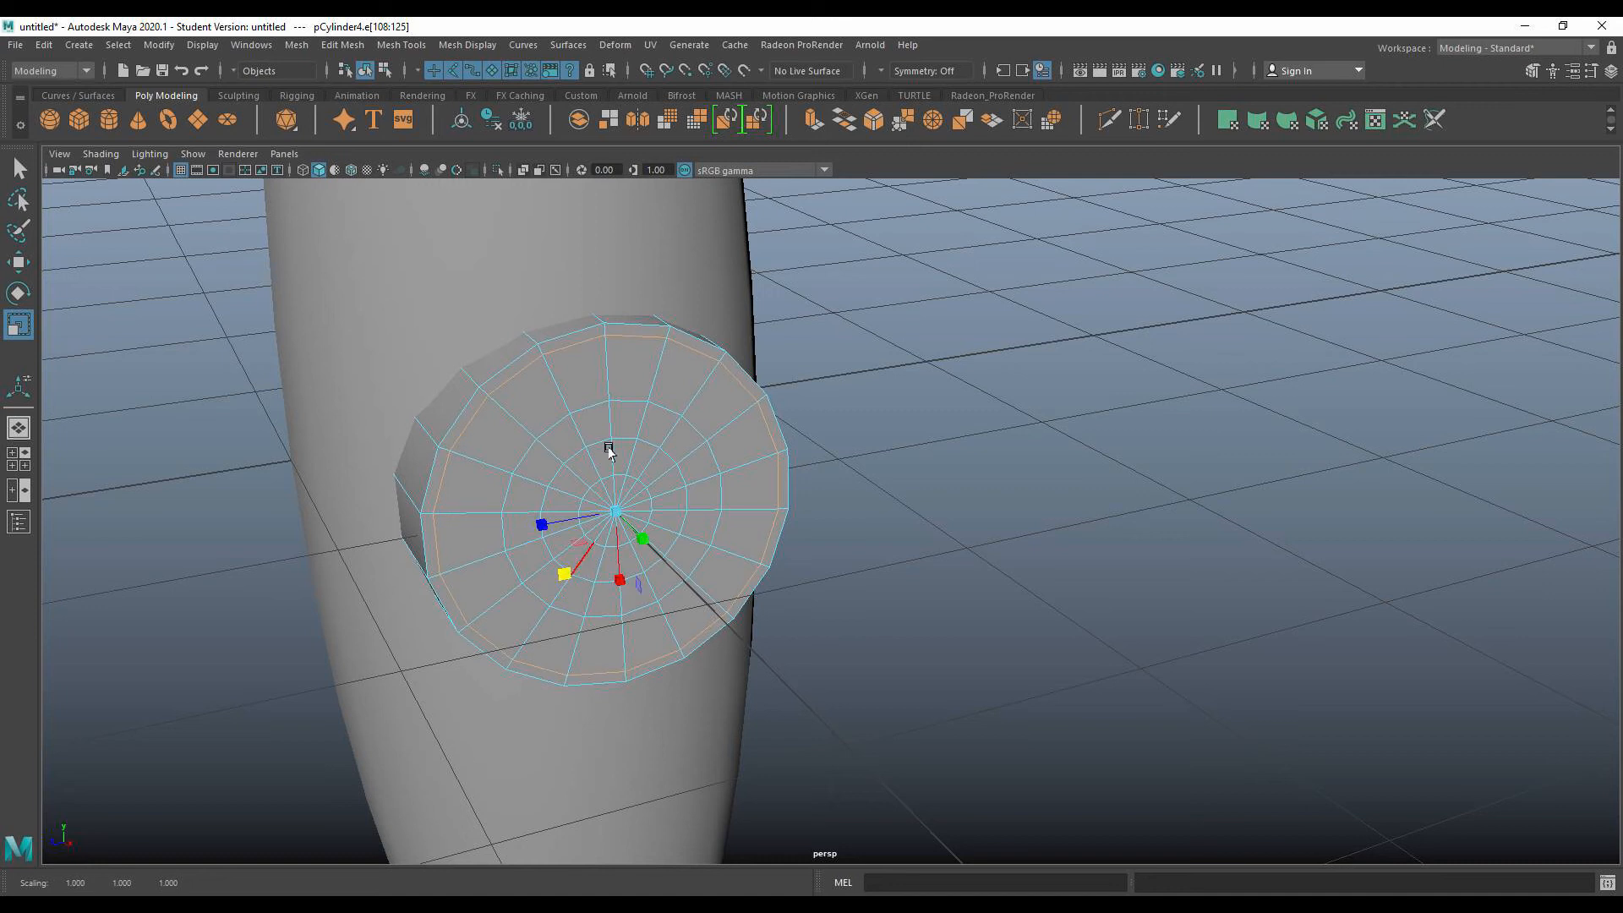
pyautogui.doubleClick(590, 412)
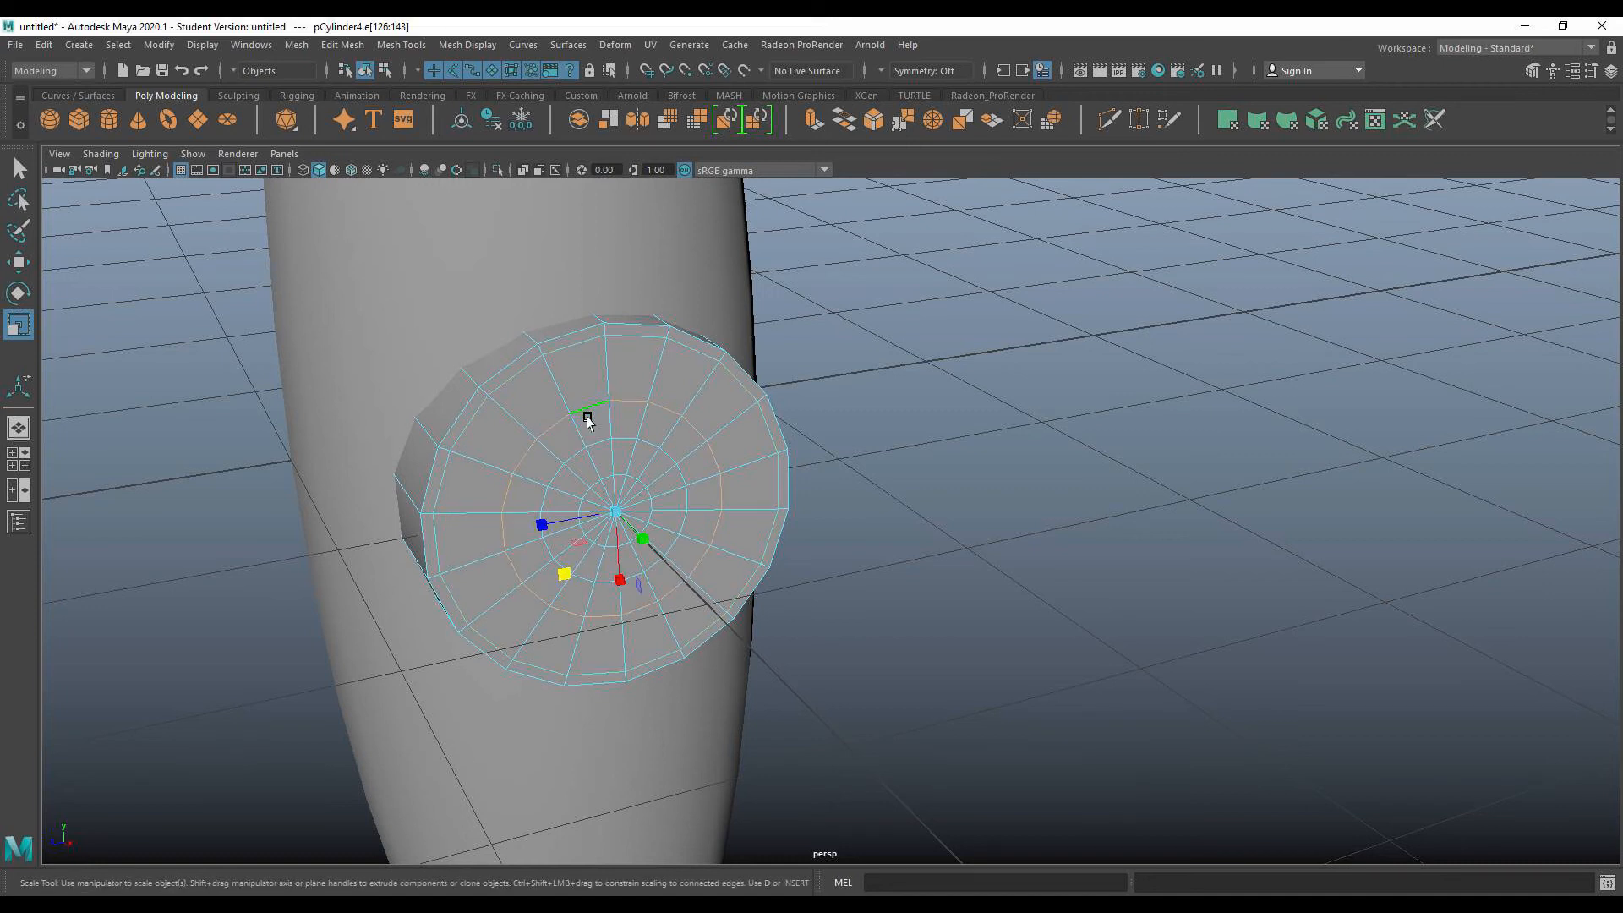
pyautogui.moveTo(560, 578); pyautogui.dragTo(556, 593)
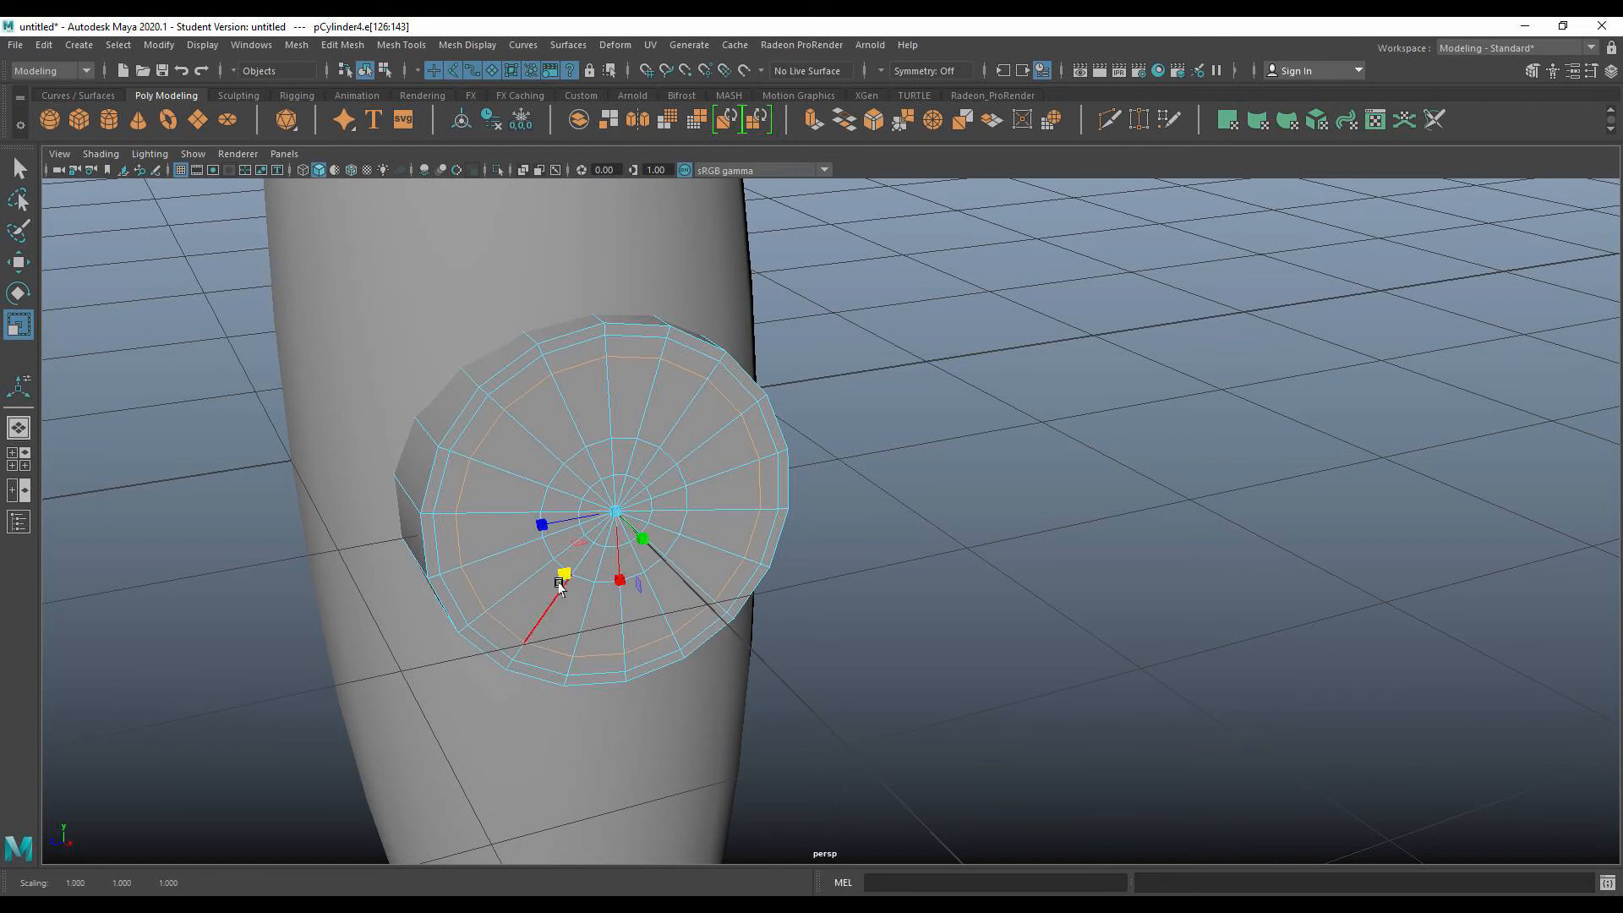
# Push the second edge loop in from the disc's rim inward to about 1.009 in X, forming a recess.
pyautogui.click(510, 401)
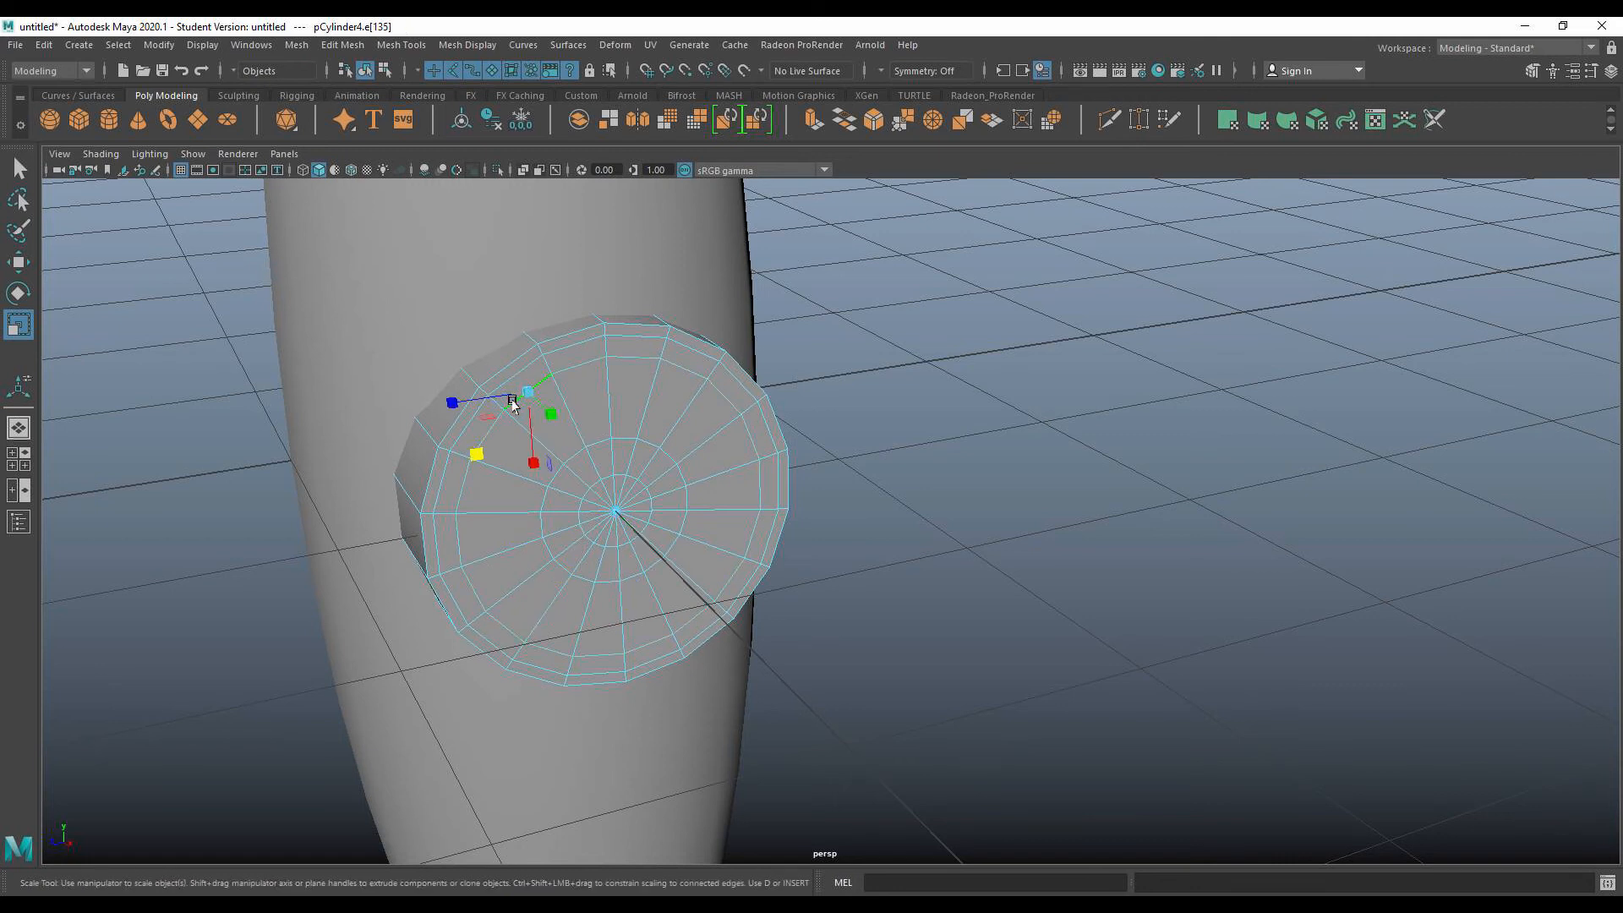
pyautogui.keyDown('shift'); pyautogui.doubleClick(580, 370); pyautogui.keyUp('shift')
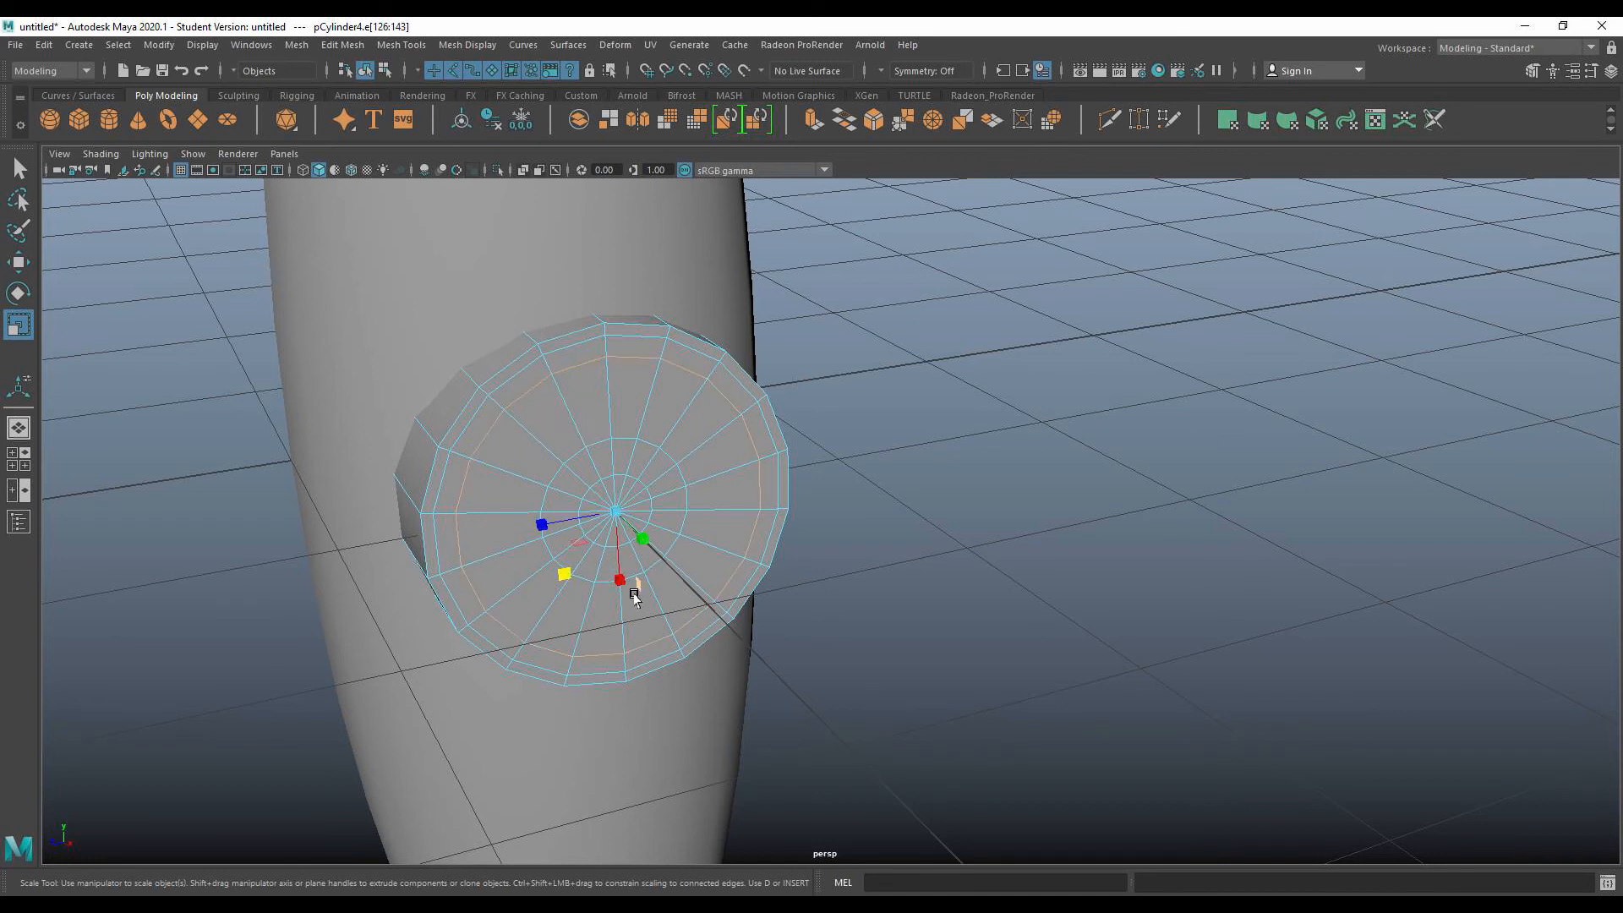
pyautogui.press('w')
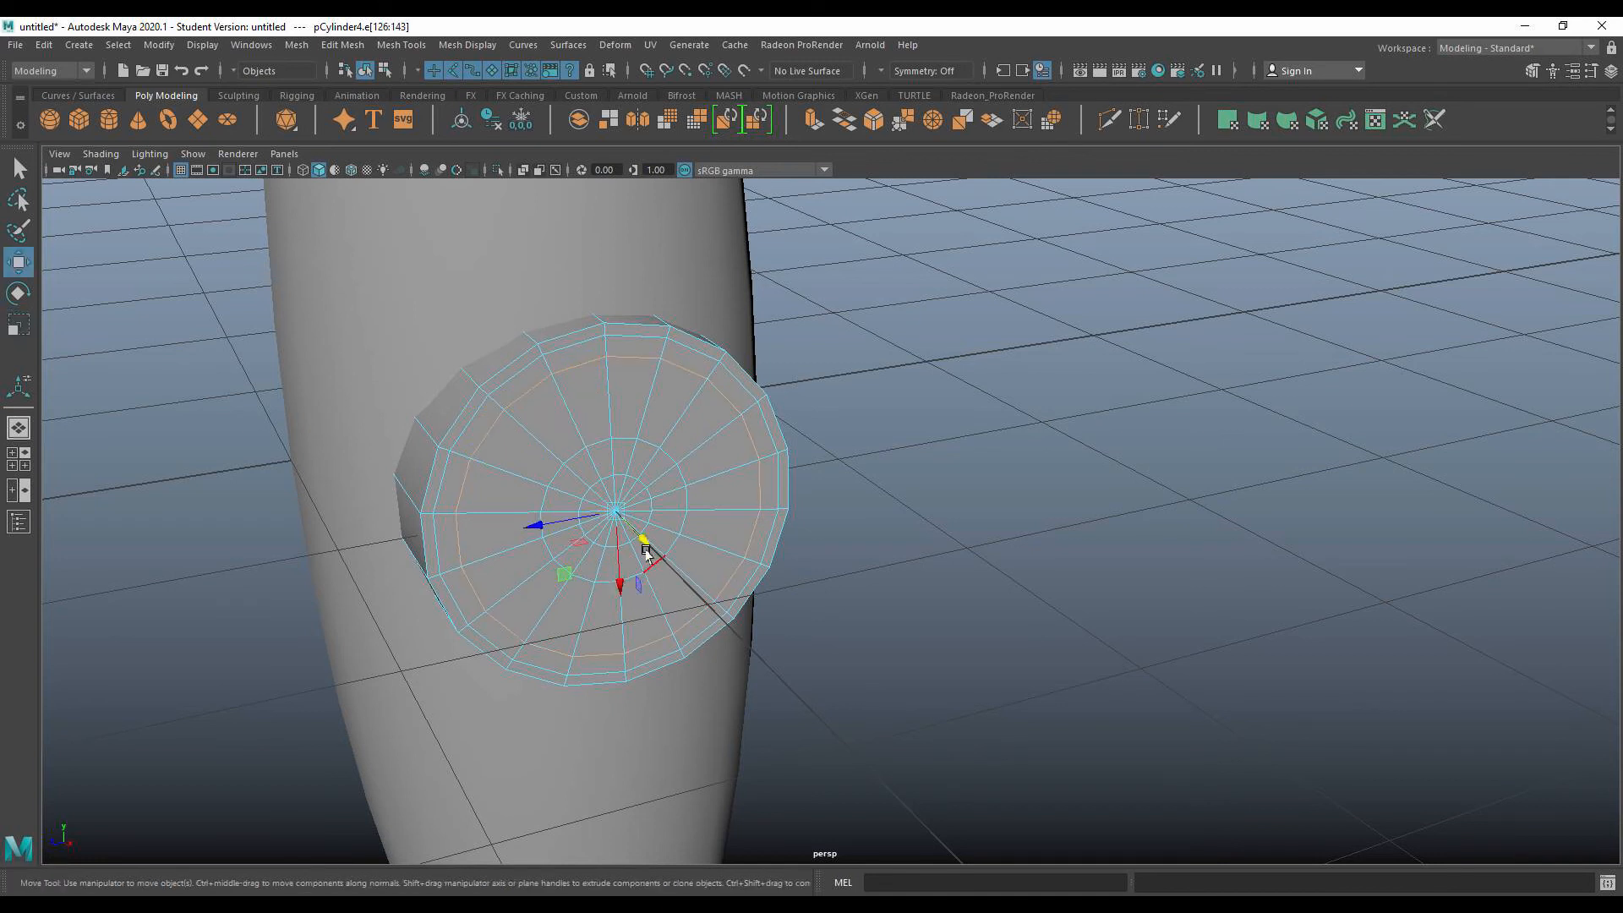
pyautogui.moveTo(643, 539); pyautogui.dragTo(637, 531)
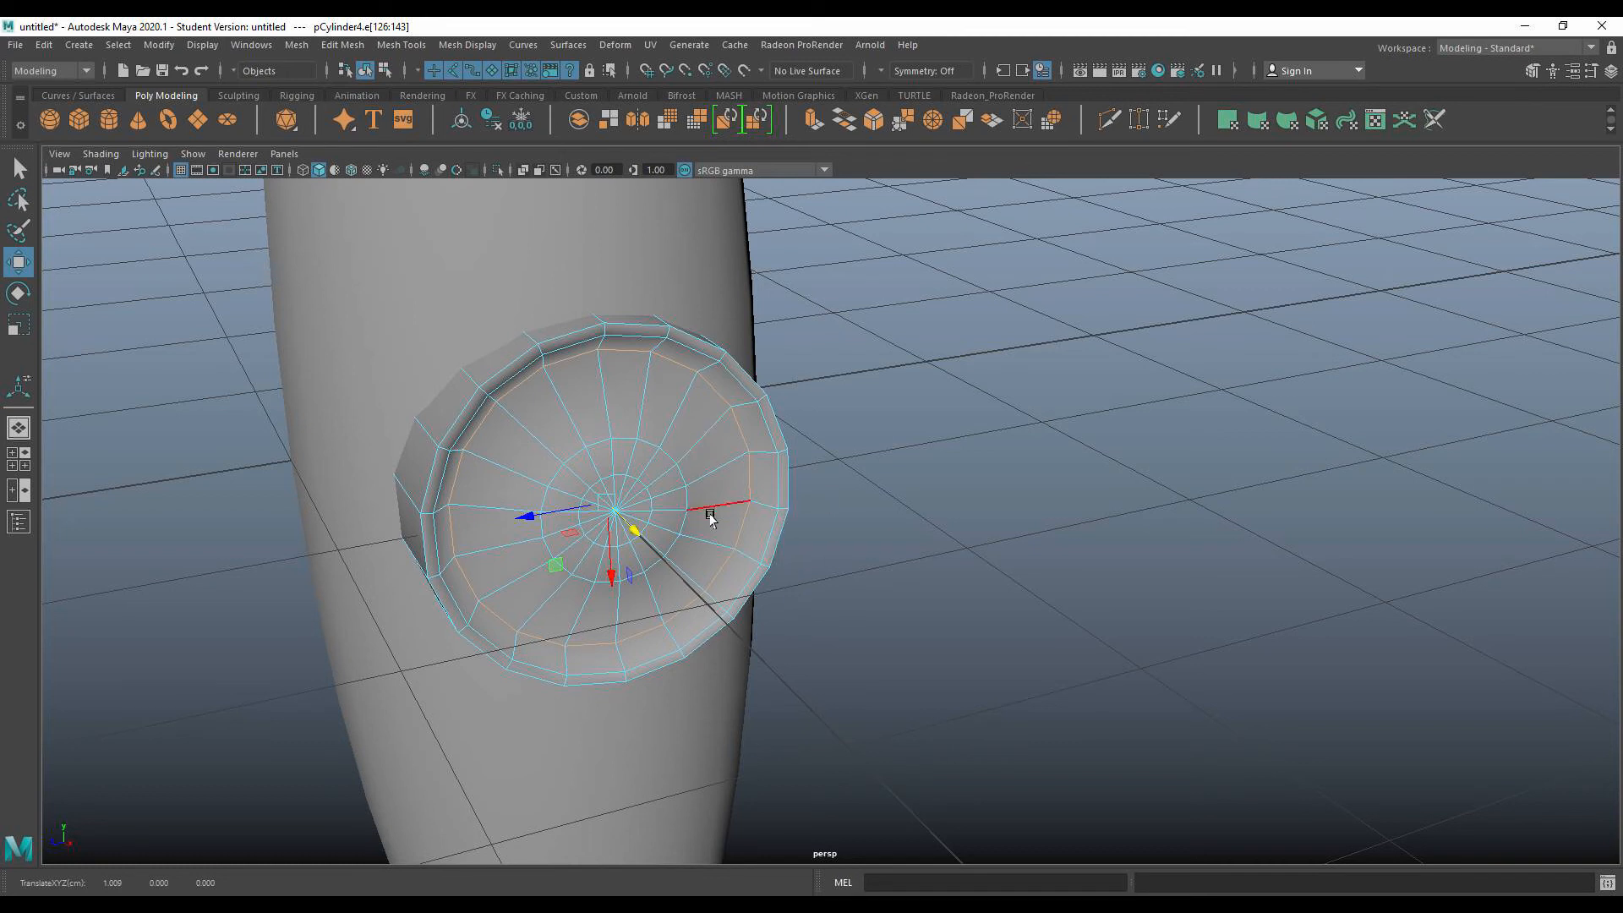
# Pull the two innermost edge loops of the disc's front cap outward into a dome, the smallest one to about 1.188 in X.
pyautogui.doubleClick(679, 472)
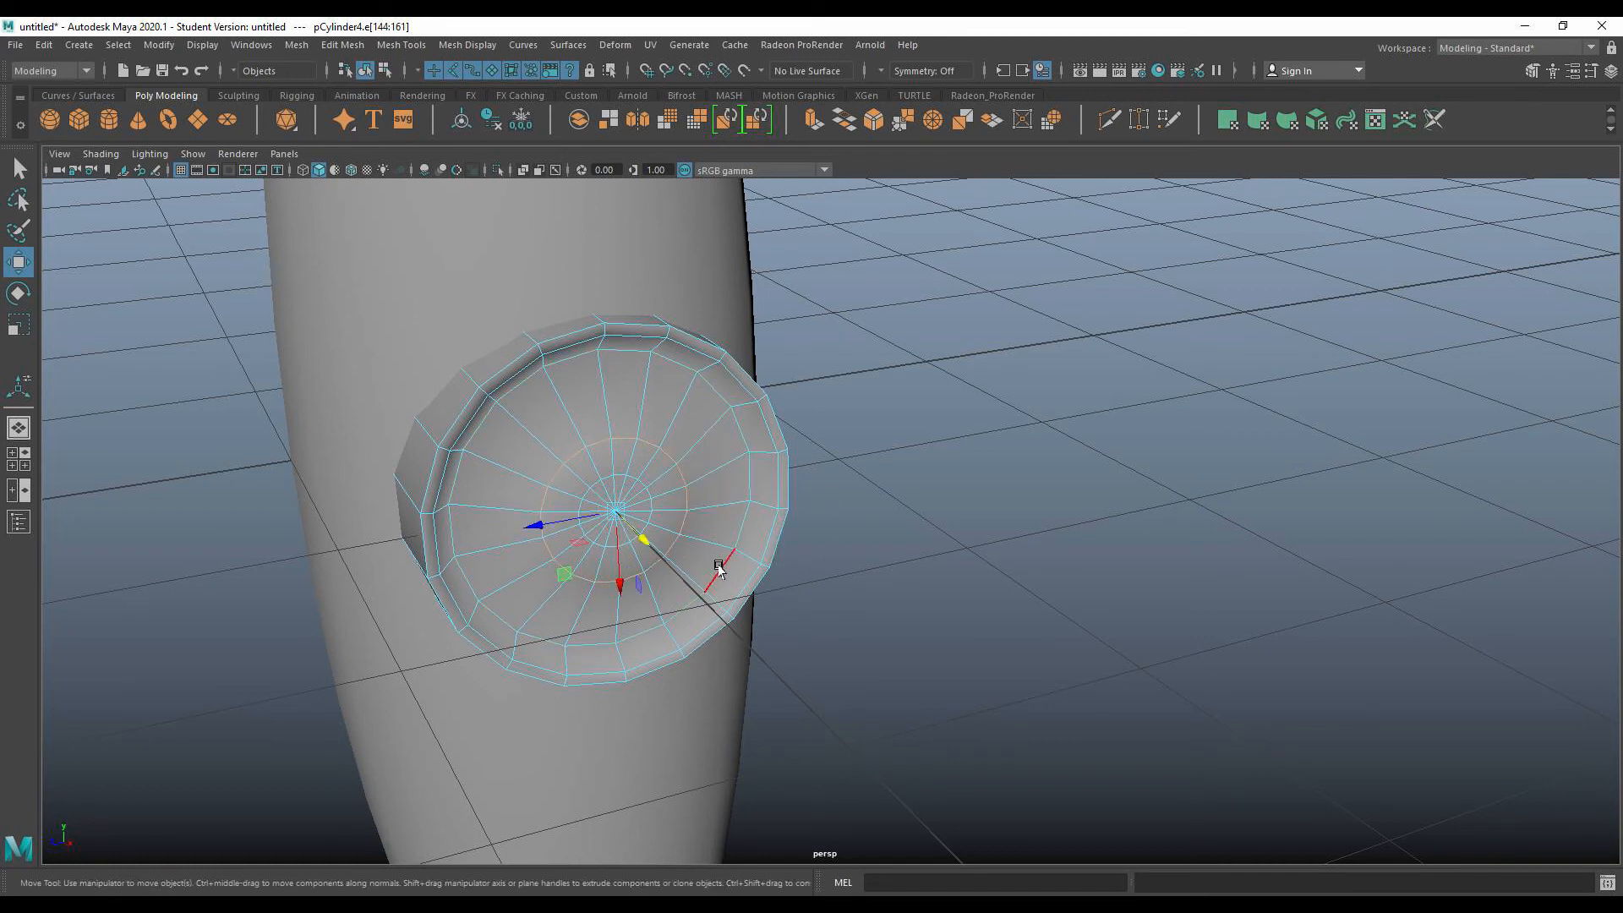
pyautogui.moveTo(644, 549); pyautogui.dragTo(649, 542)
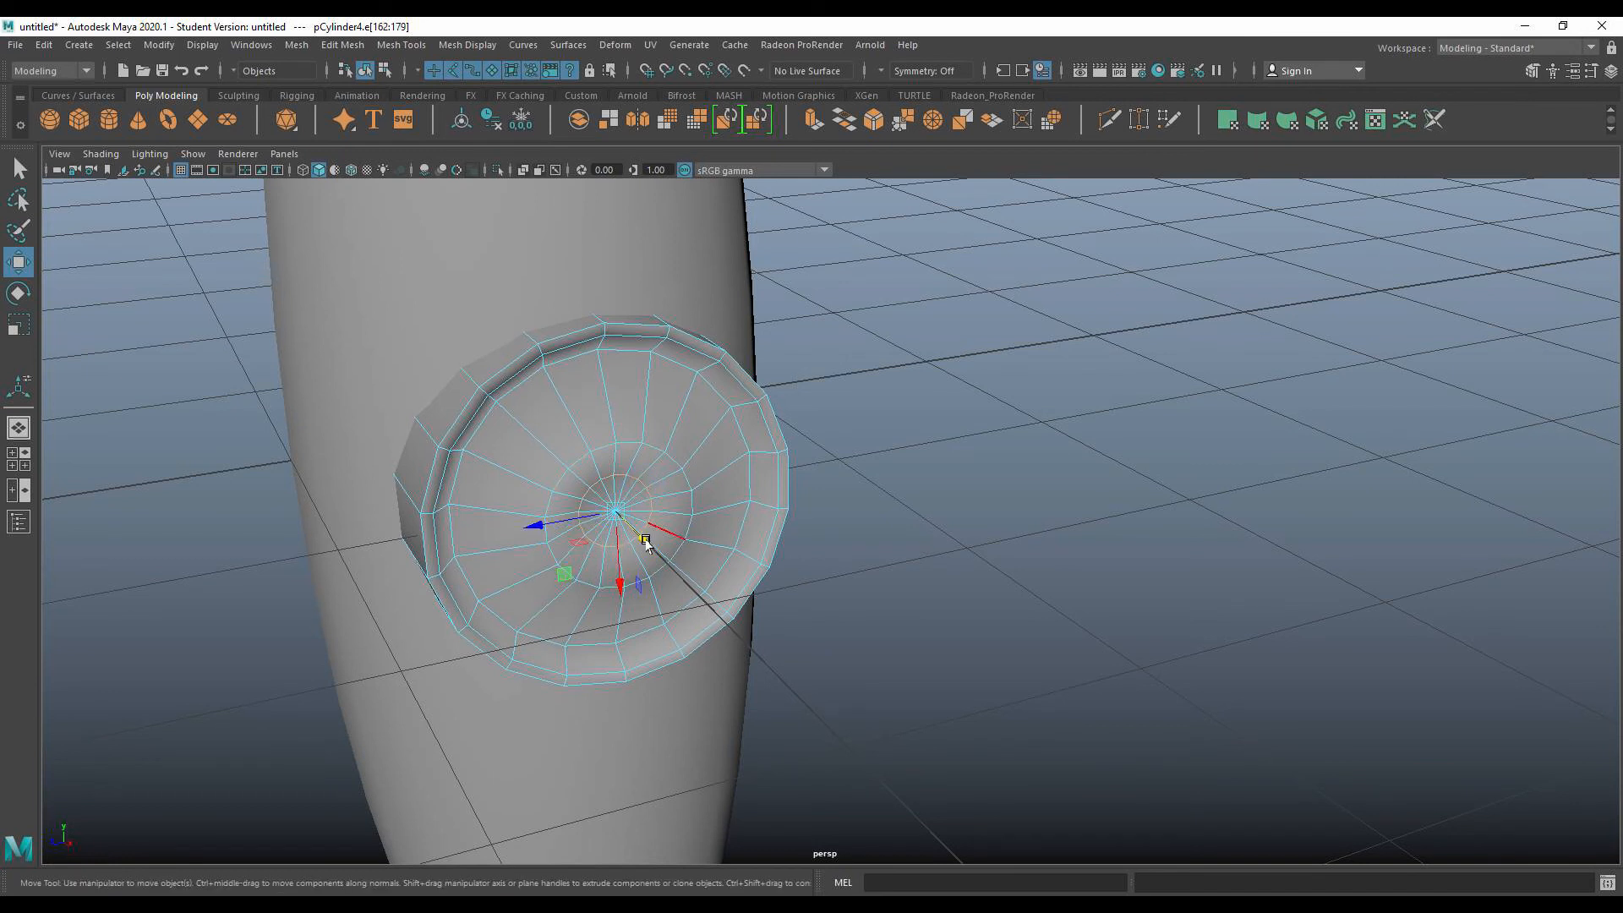
pyautogui.doubleClick(649, 534)
pyautogui.moveTo(647, 550); pyautogui.dragTo(651, 549)
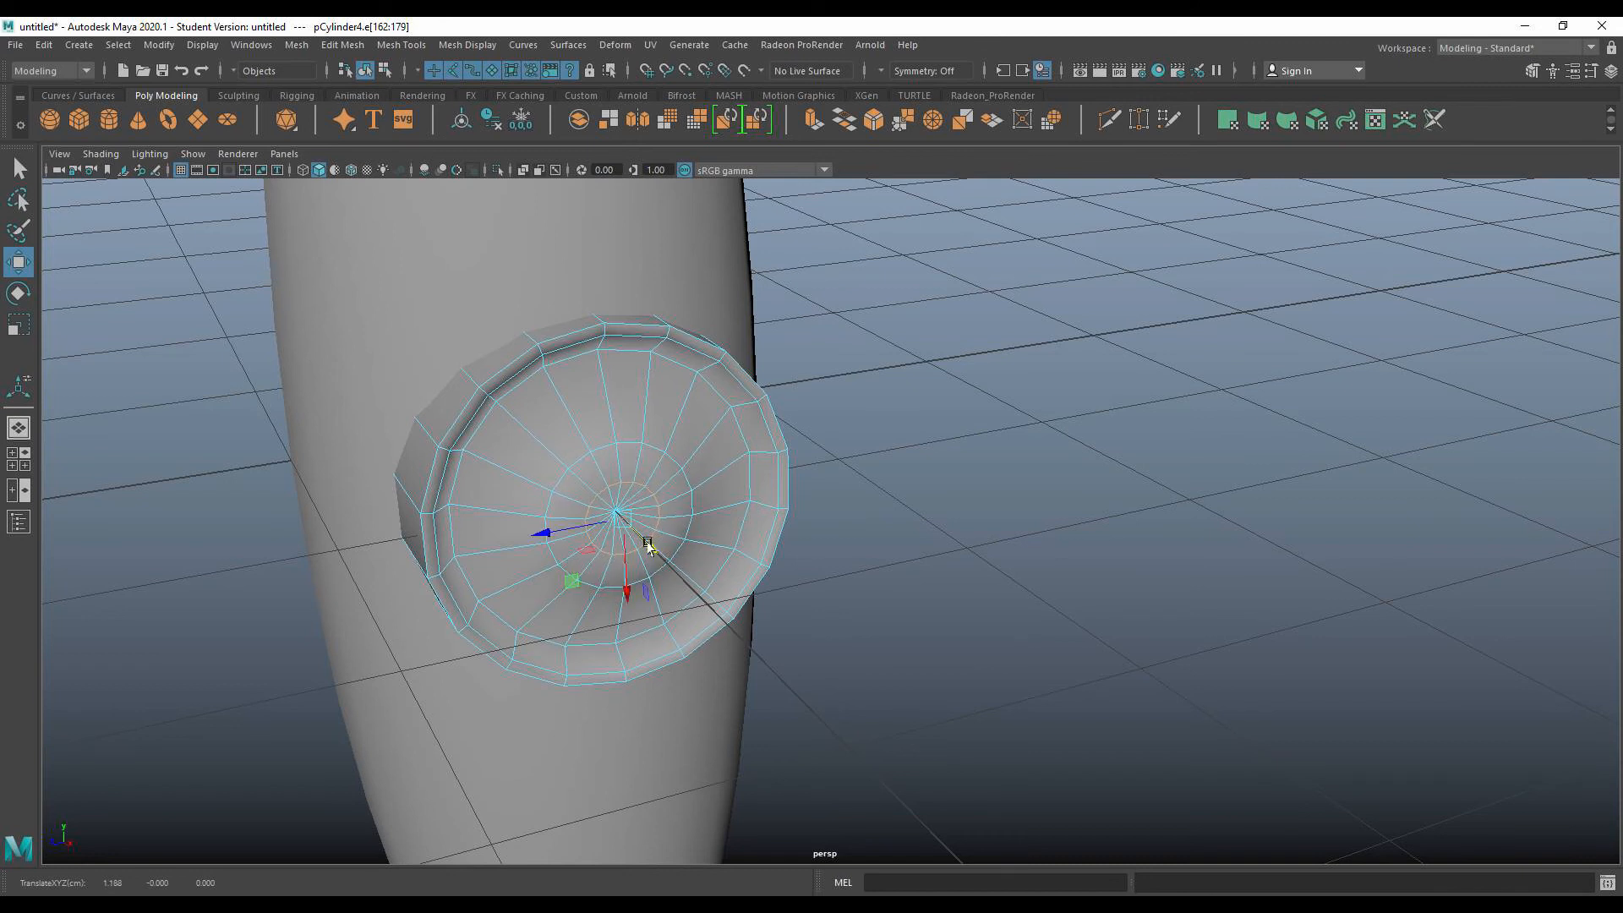
pyautogui.click(580, 458)
pyautogui.moveTo(612, 496); pyautogui.dragTo(598, 481)
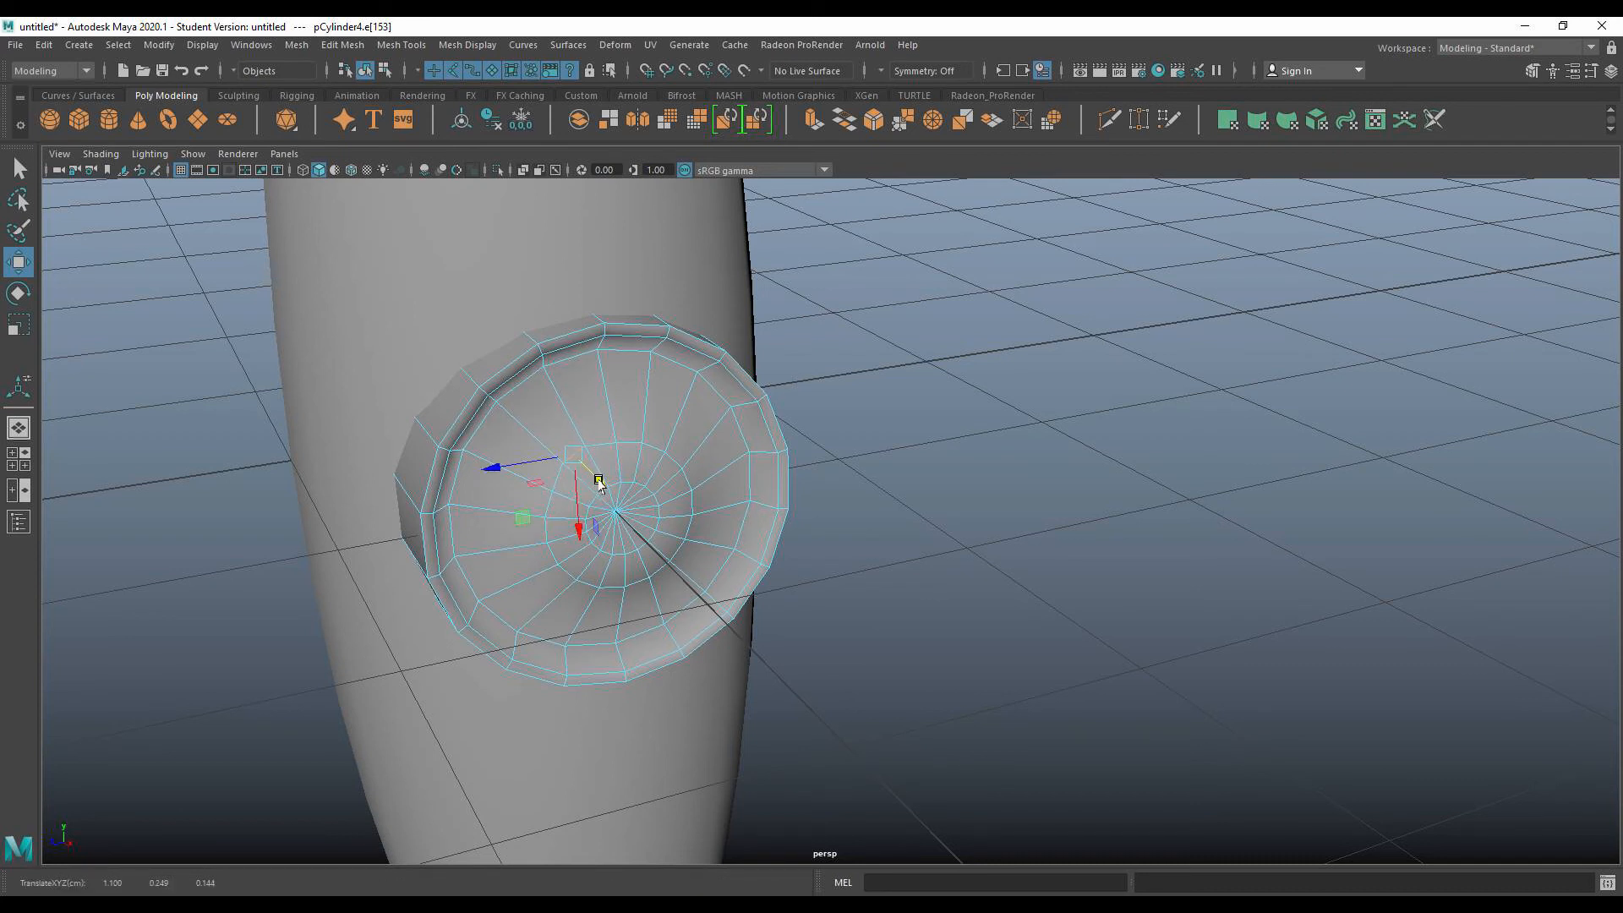
pyautogui.press('z')
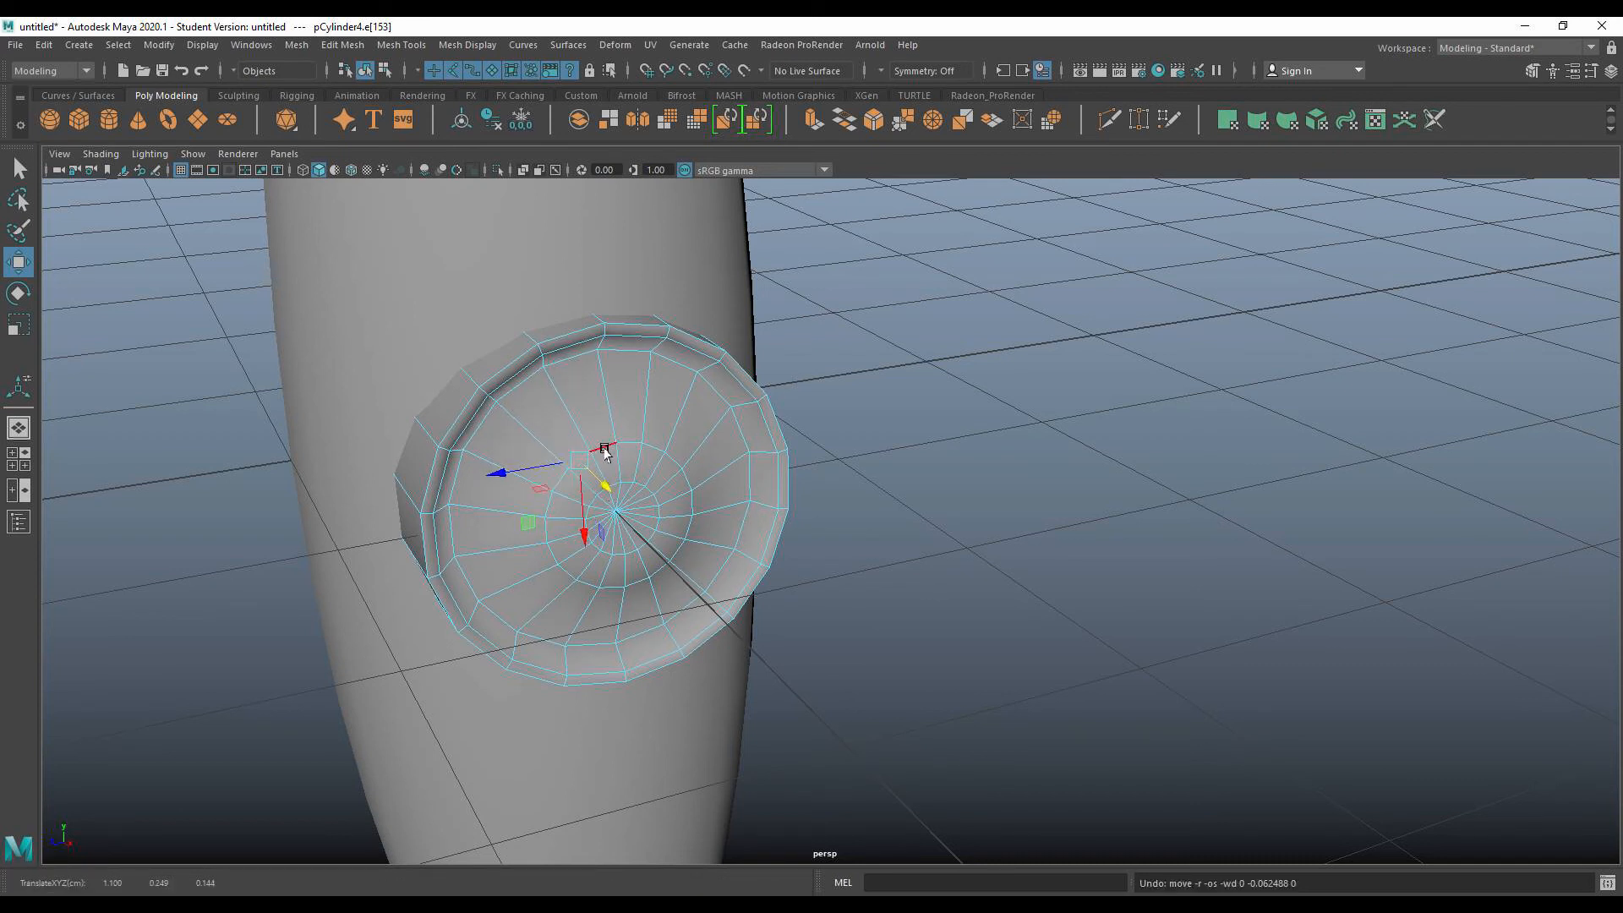
# Pull the dome's second-smallest edge loop out to about 1.145 in X, and ease both dome loops back slightly.
pyautogui.doubleClick(612, 454)
pyautogui.moveTo(647, 551); pyautogui.dragTo(646, 545)
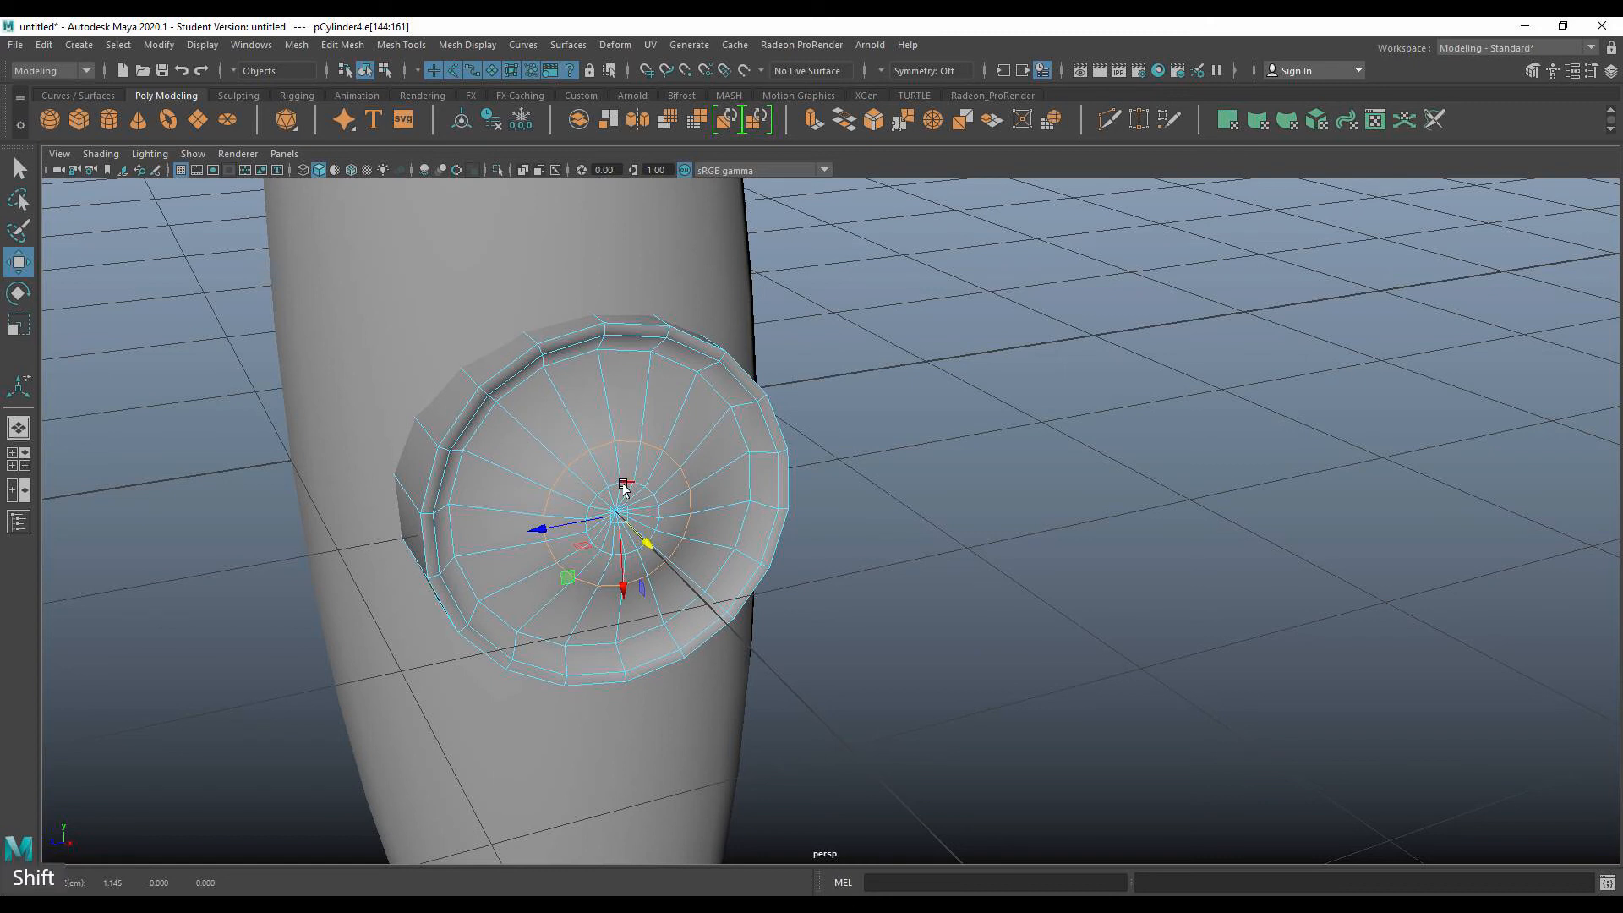
pyautogui.keyDown('shift'); pyautogui.doubleClick(623, 485); pyautogui.keyUp('shift')
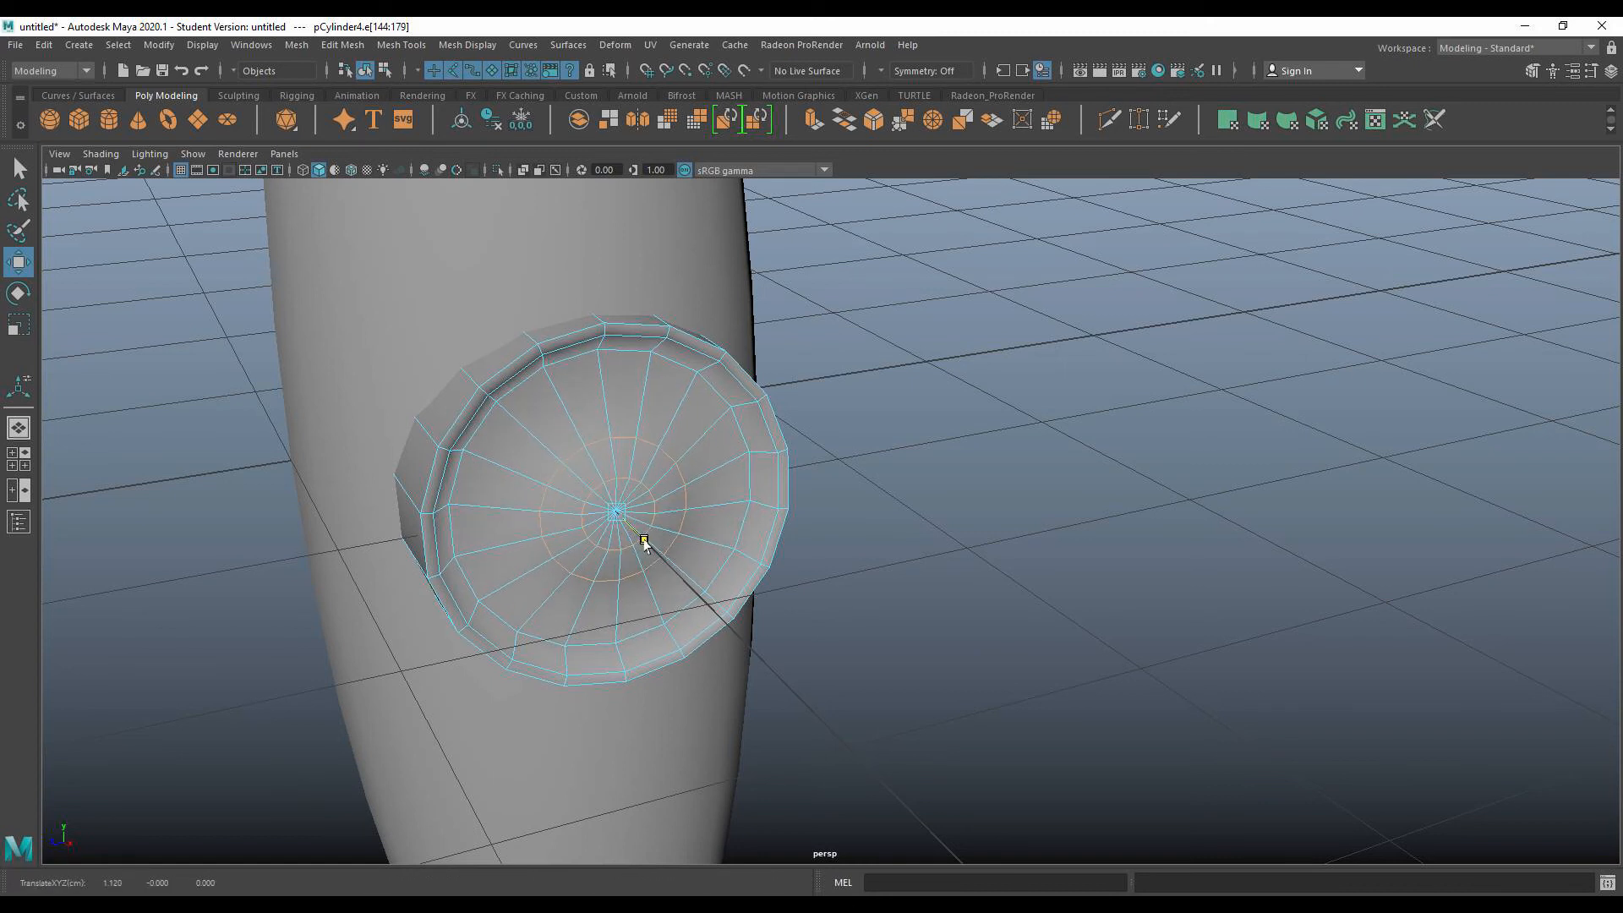
pyautogui.moveTo(646, 550); pyautogui.dragTo(646, 545)
pyautogui.click(942, 615)
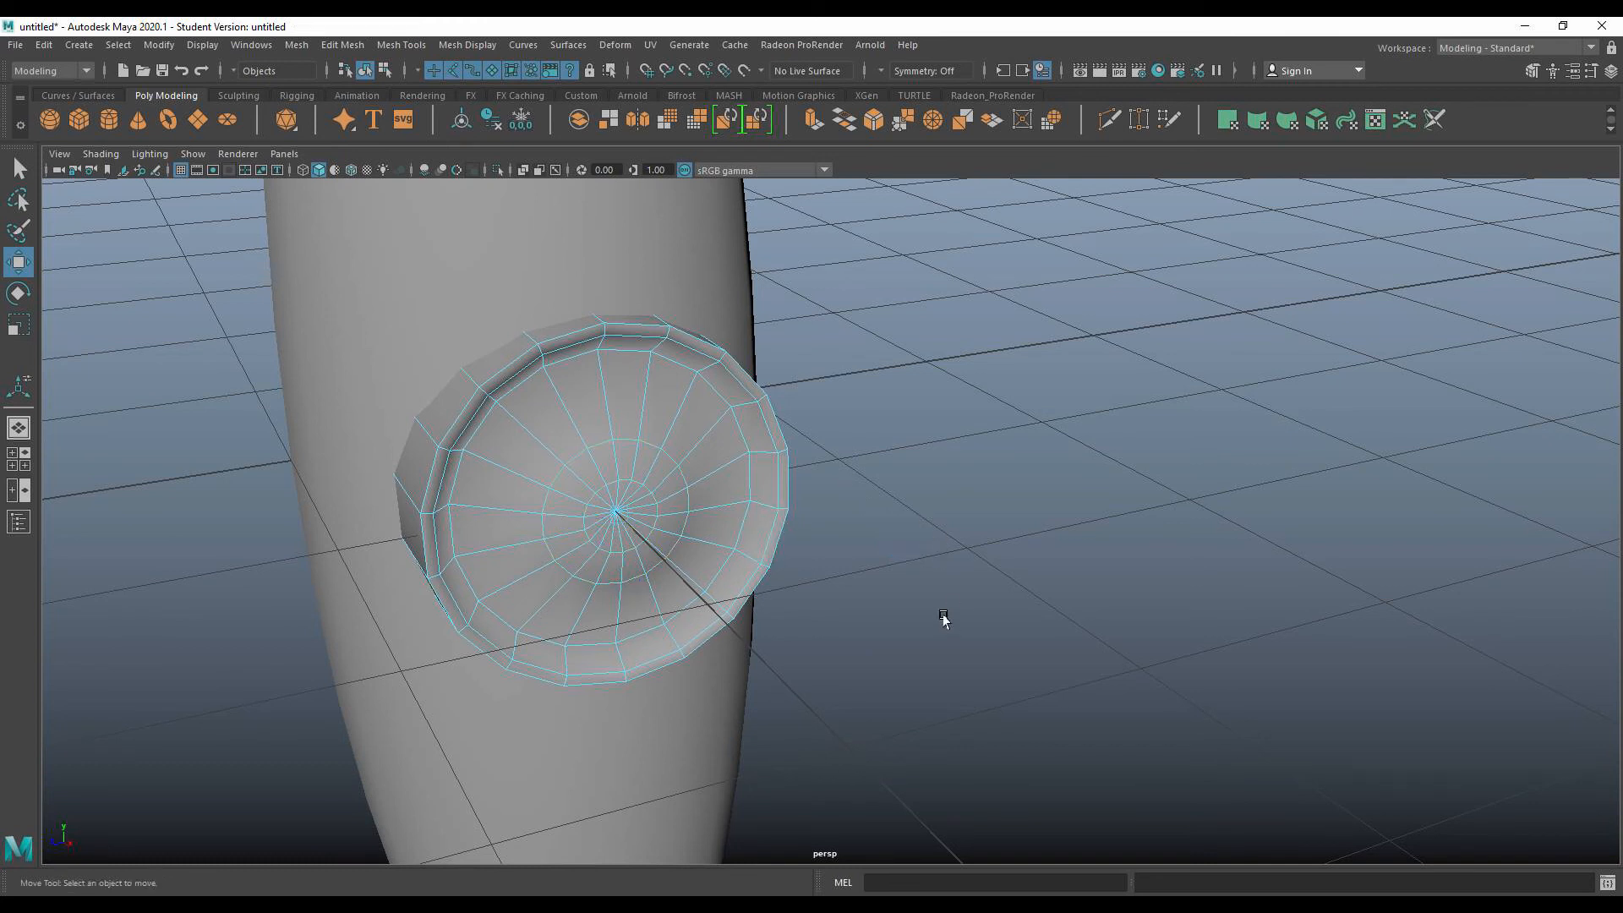
# Pull the two outermost edge loops of the disc's front rim slightly outward to deepen the recess.
pyautogui.doubleClick(779, 547)
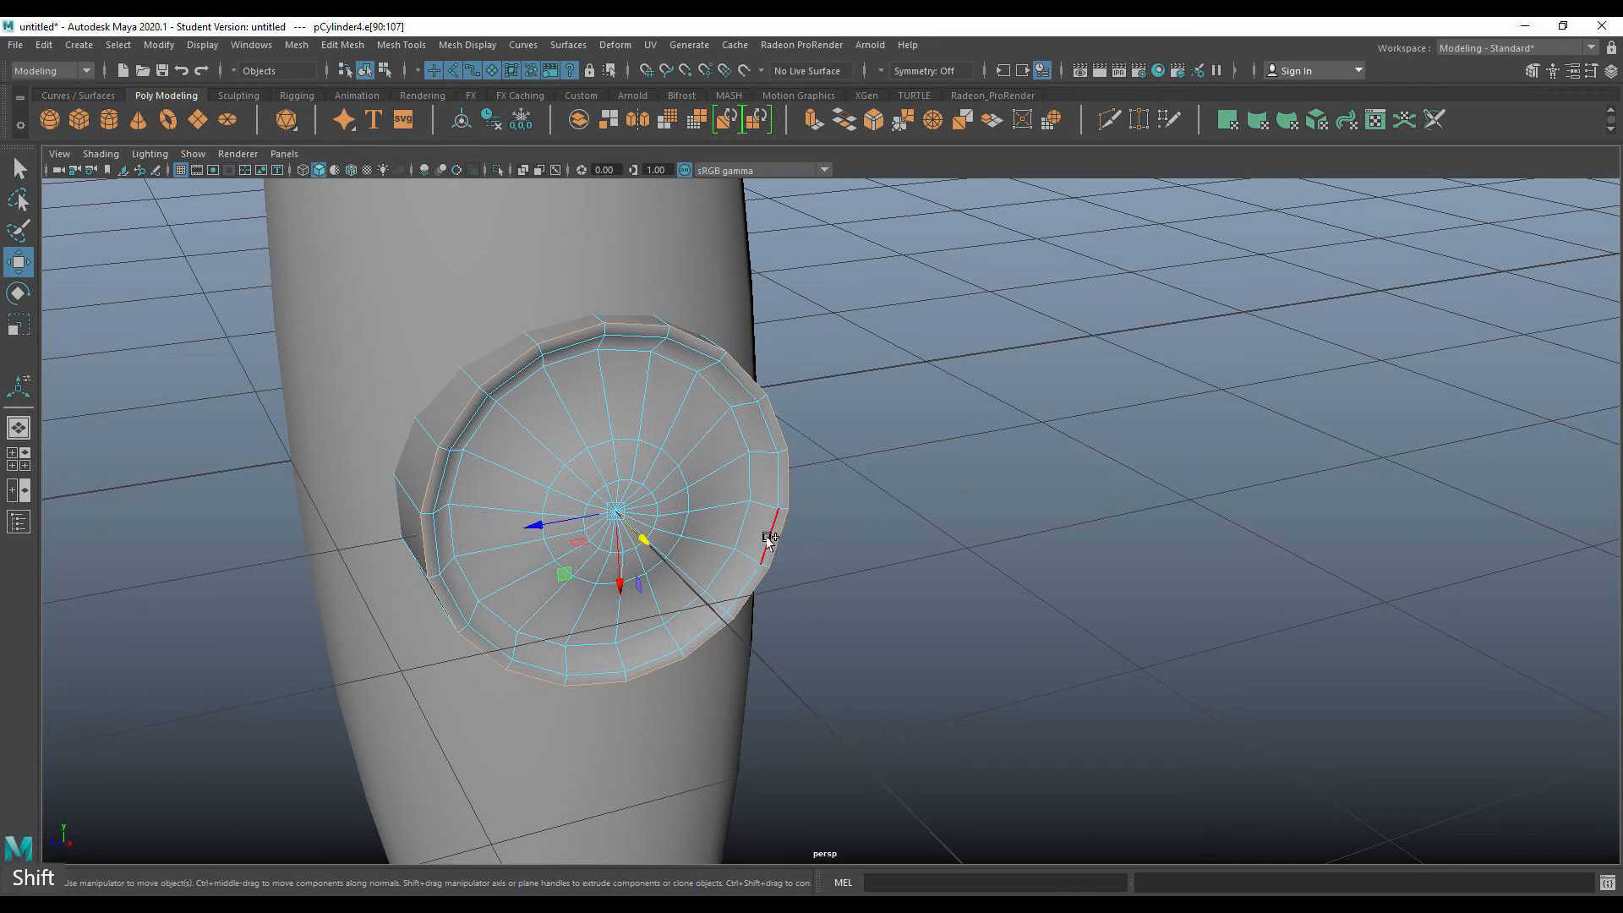
pyautogui.keyDown('shift'); pyautogui.doubleClick(768, 537); pyautogui.keyUp('shift')
pyautogui.moveTo(642, 548); pyautogui.dragTo(645, 550)
pyautogui.click(1005, 563)
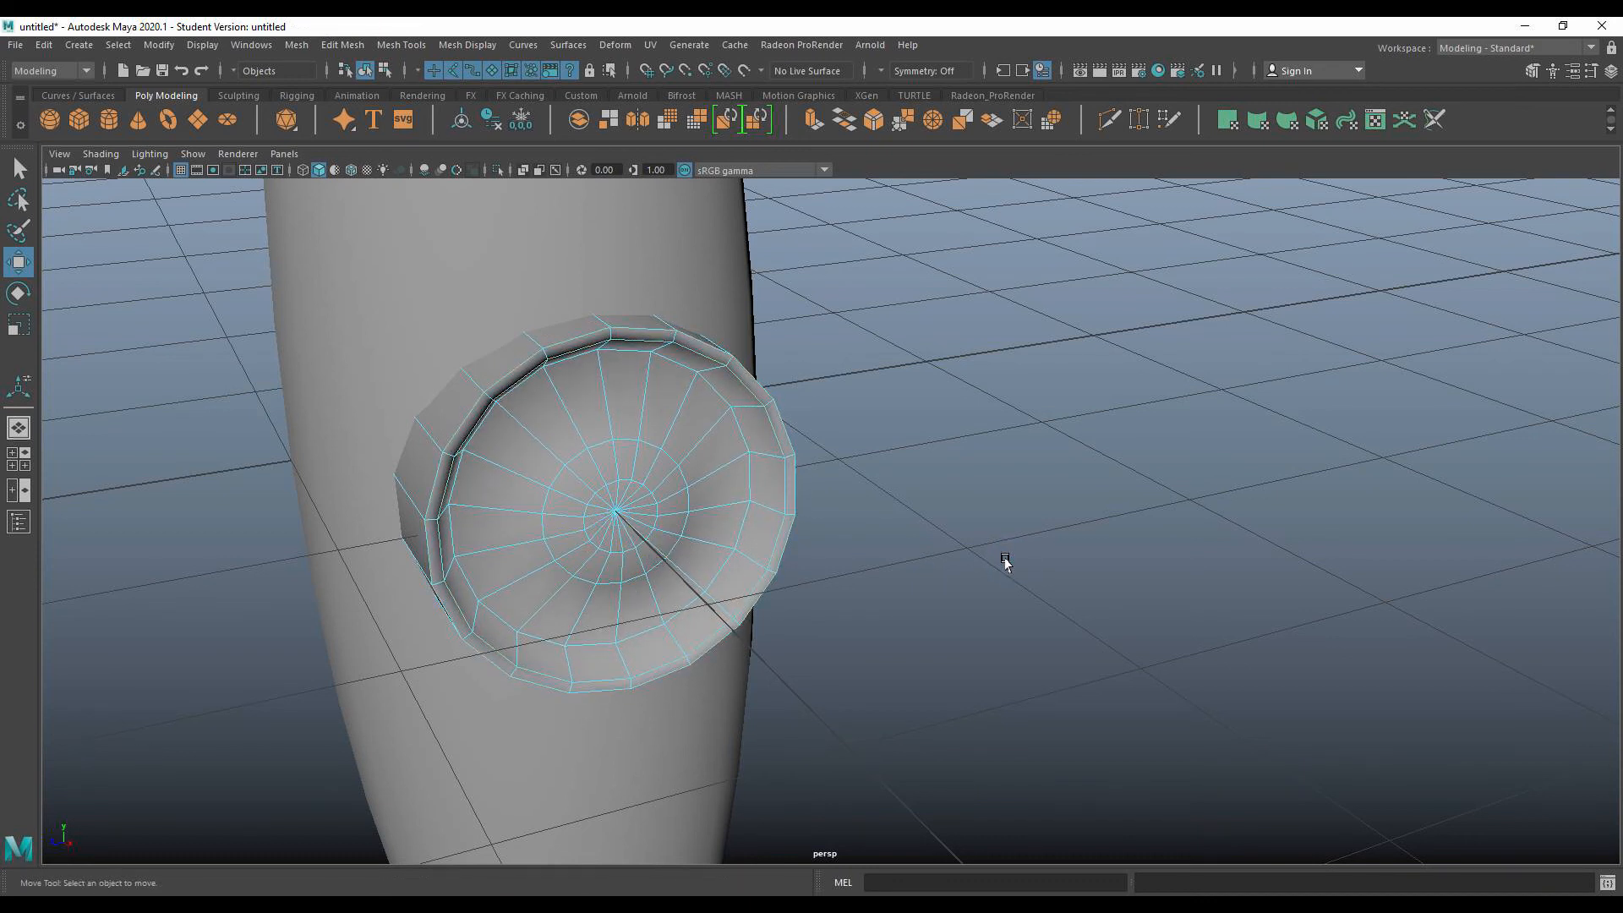
# Return the porthole disc to object mode and deselect it to check its shape on the rocket body.
pyautogui.keyDown('alt'); pyautogui.moveTo(998, 577); pyautogui.dragTo(1036, 571); pyautogui.keyUp('alt')
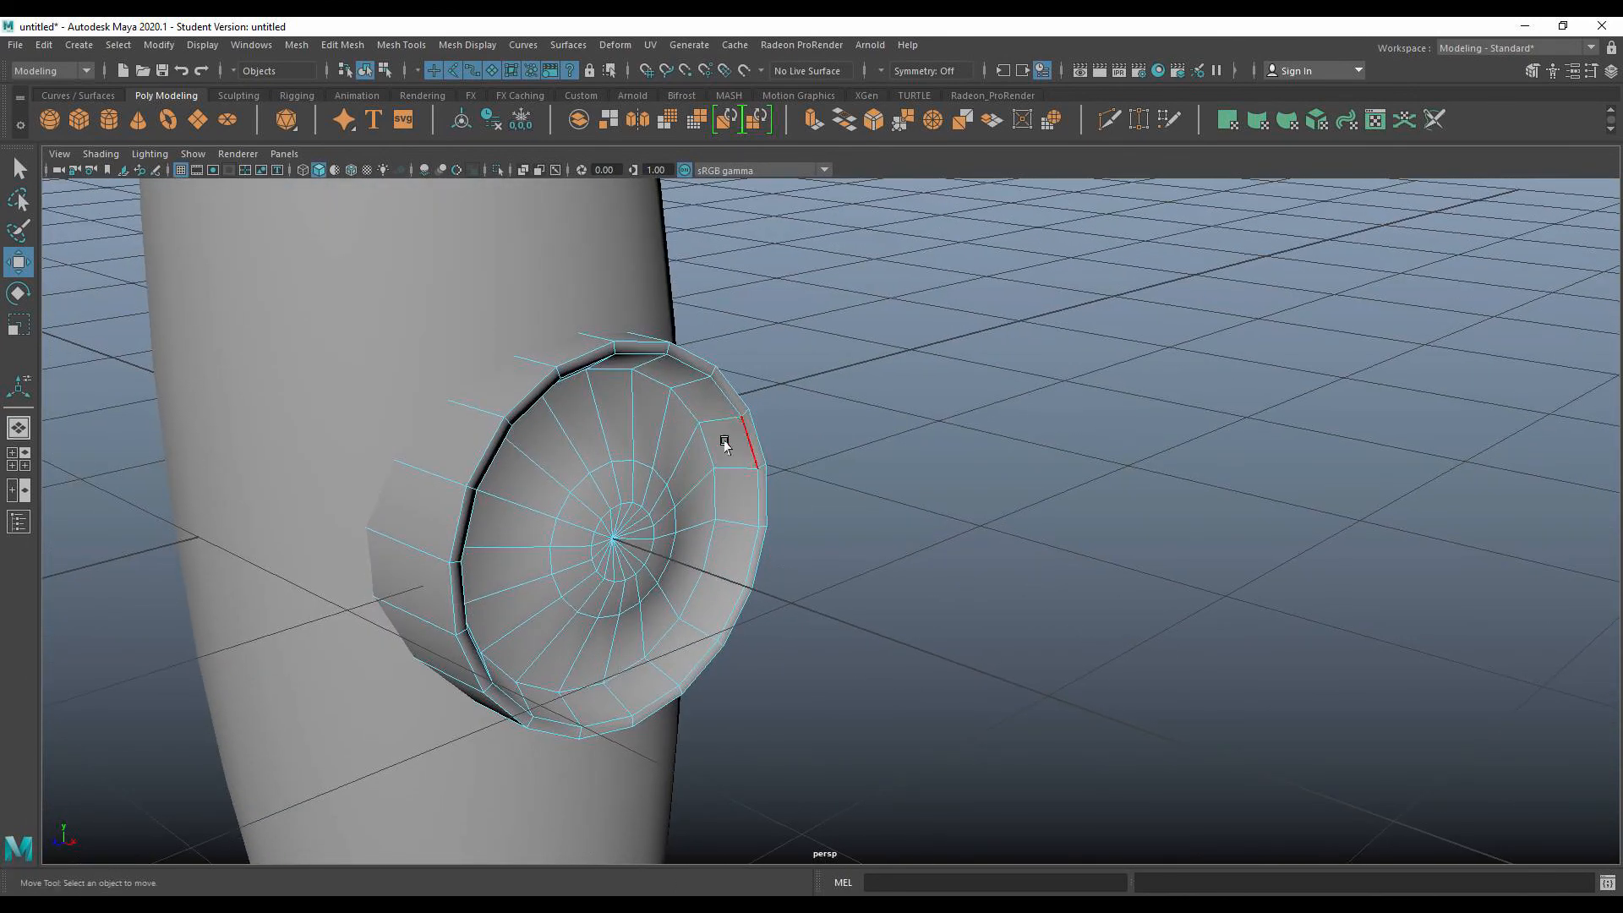
pyautogui.rightClick(616, 412)
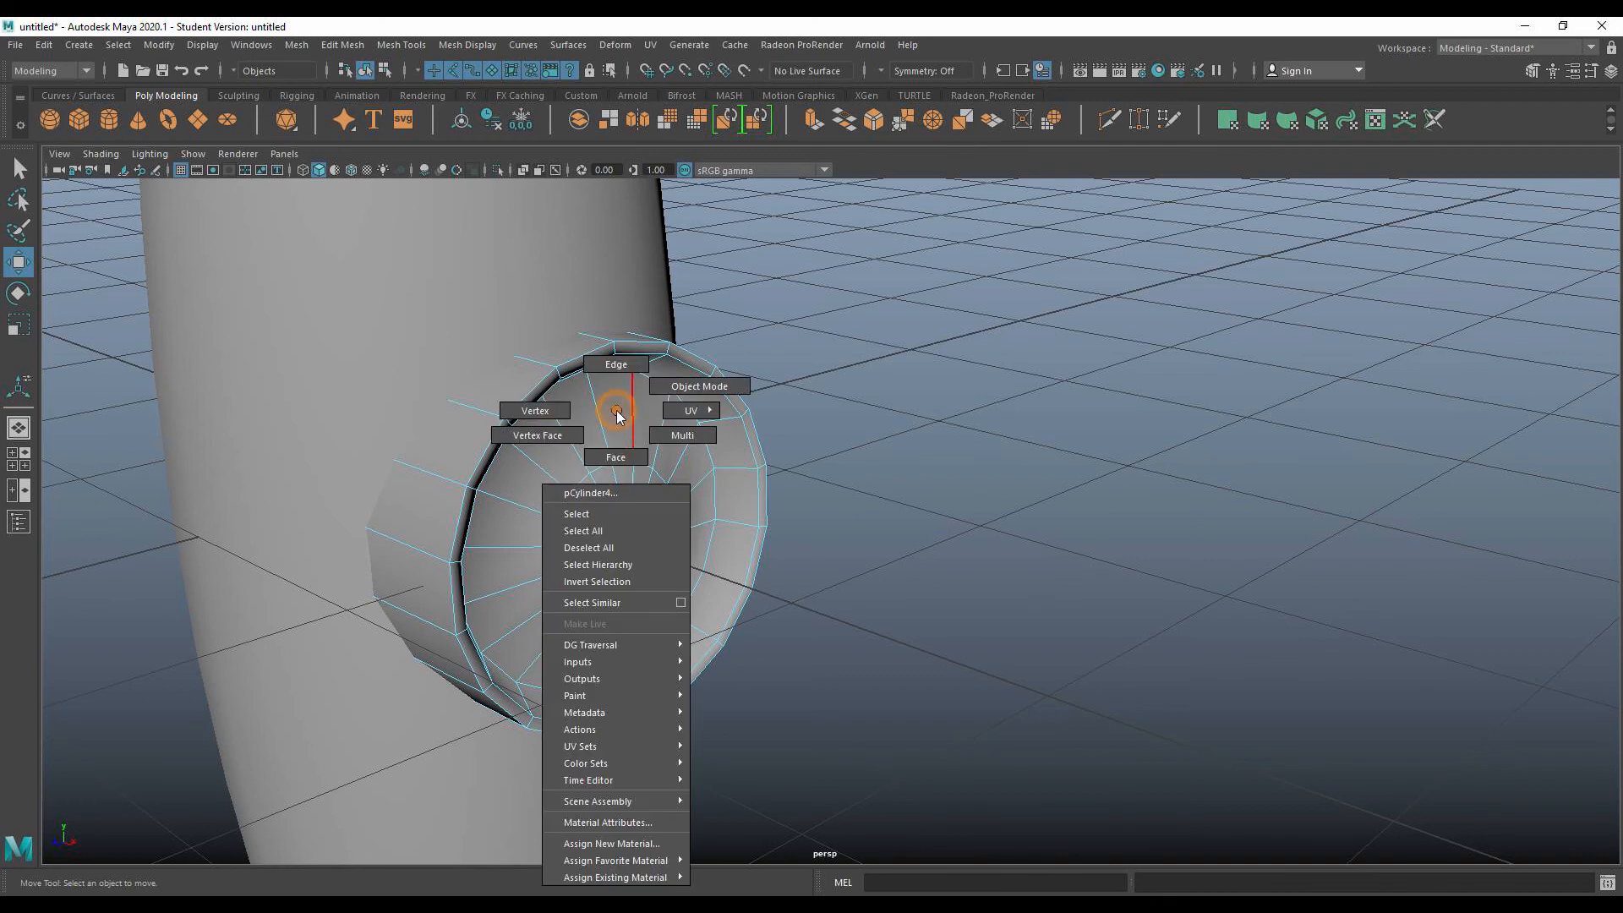
pyautogui.click(677, 387)
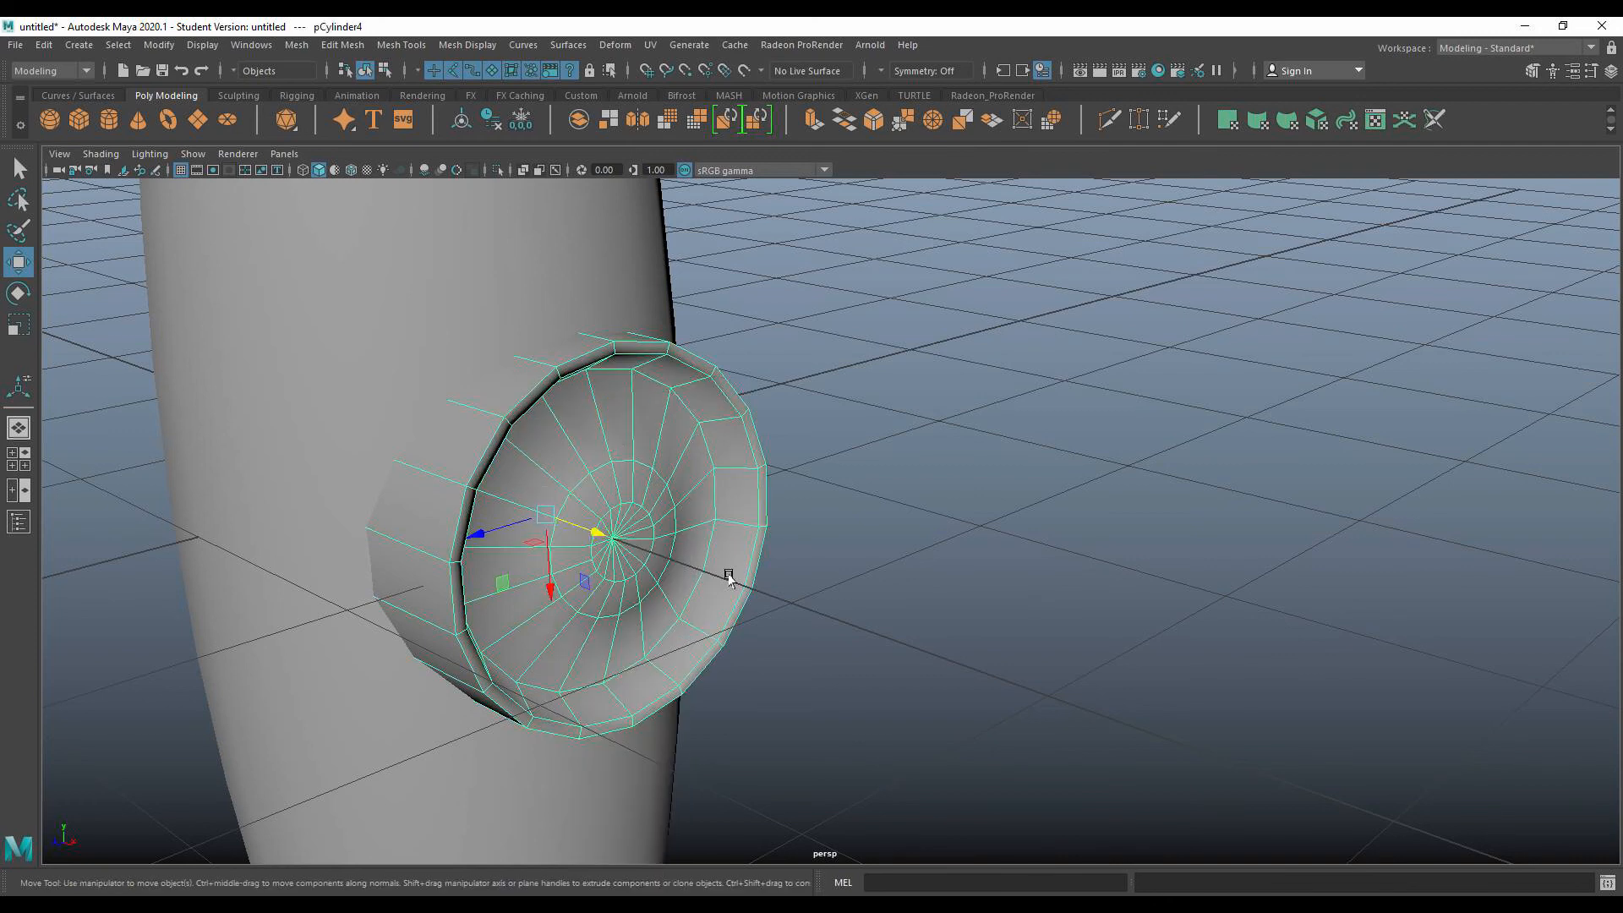
pyautogui.scroll(-5, 822, 575)
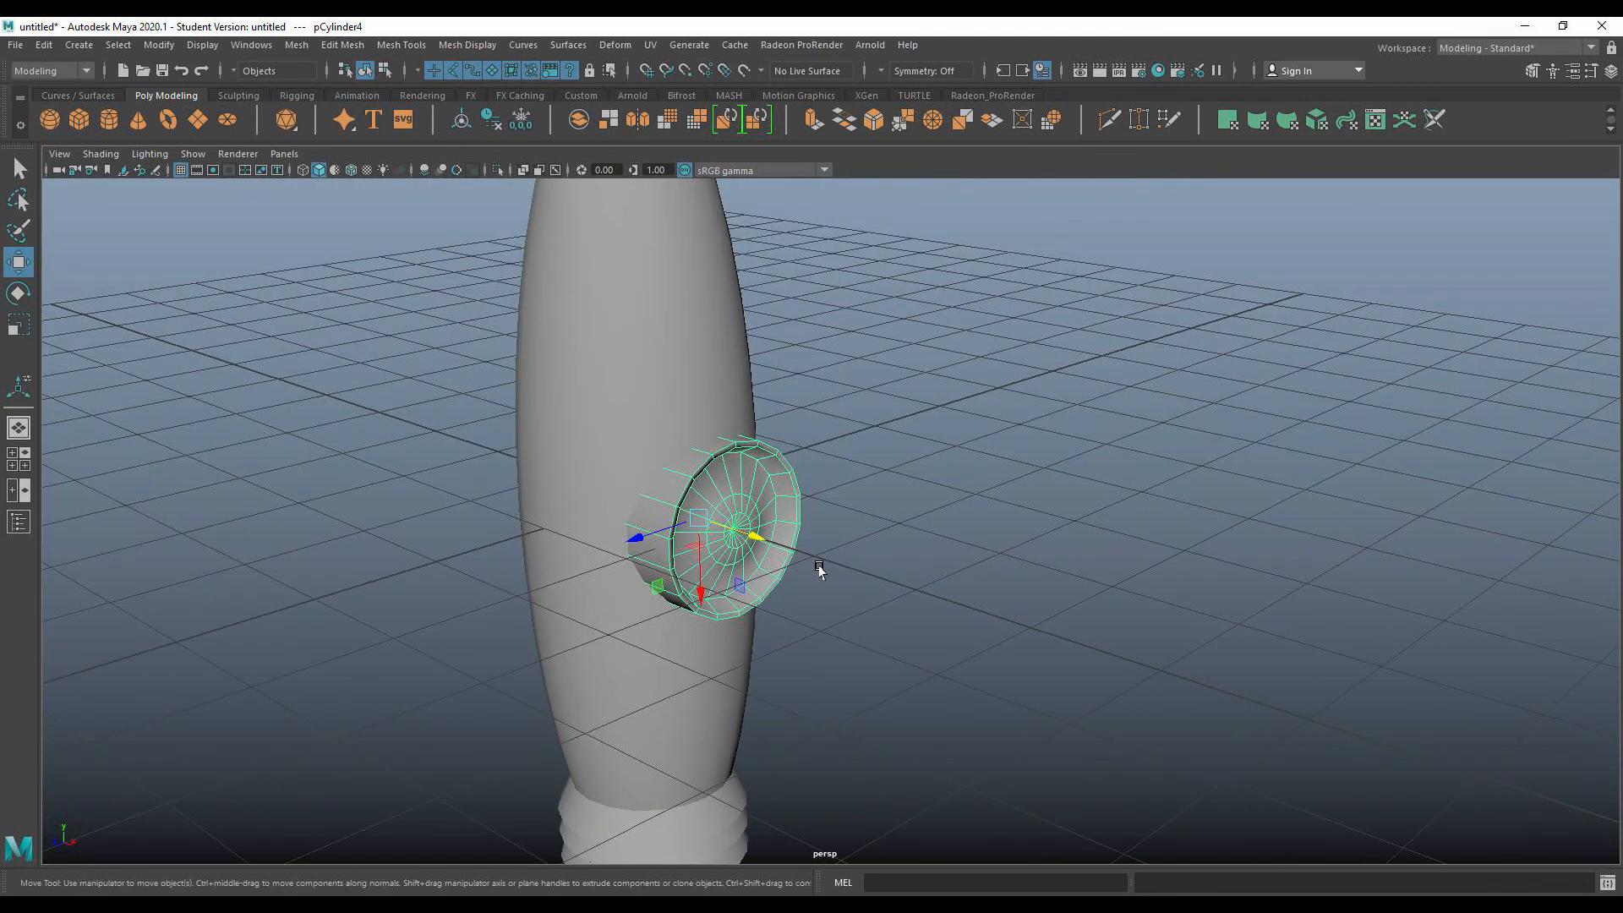
pyautogui.click(863, 623)
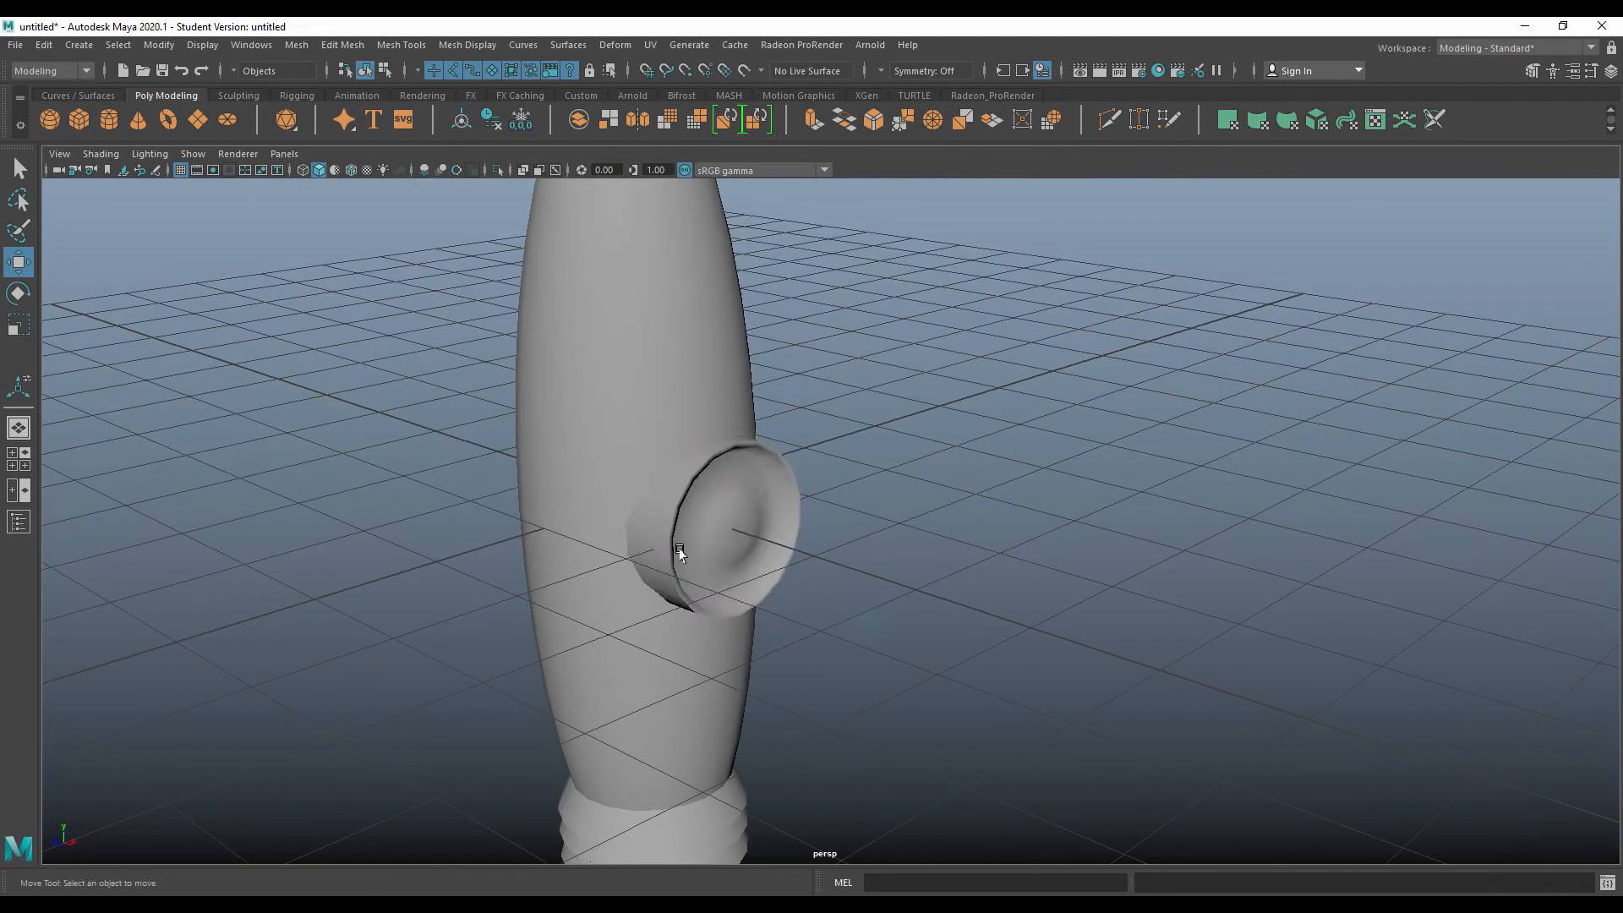
# Duplicate the porthole disc and place the copy directly above it on the rocket body.
pyautogui.click(19, 168)
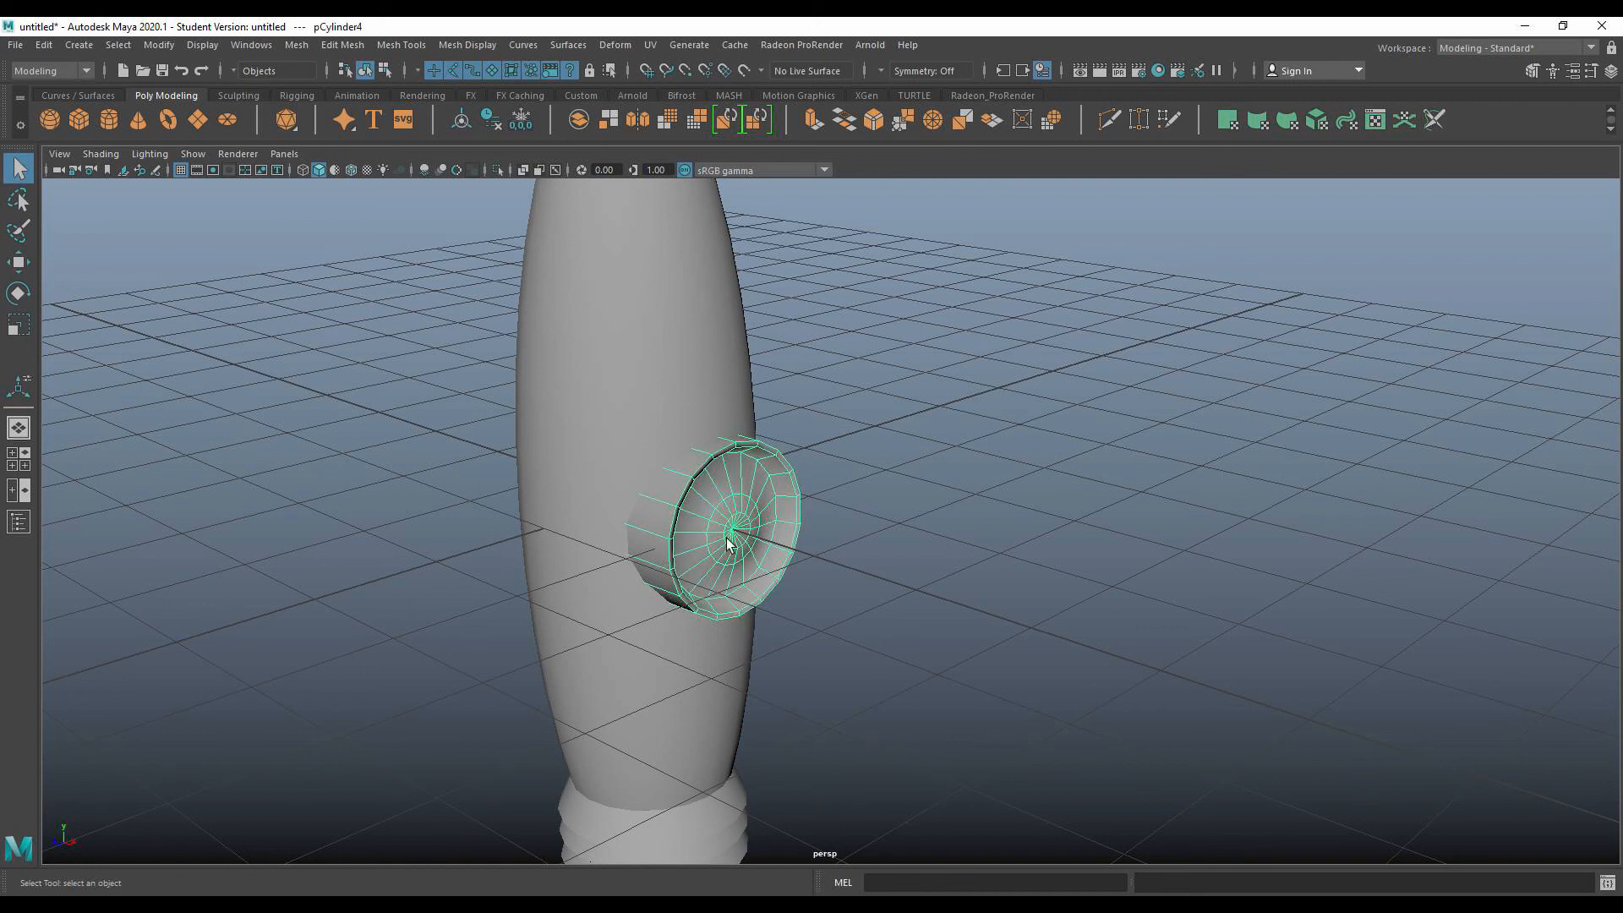
pyautogui.press('shift')
pyautogui.press('w')
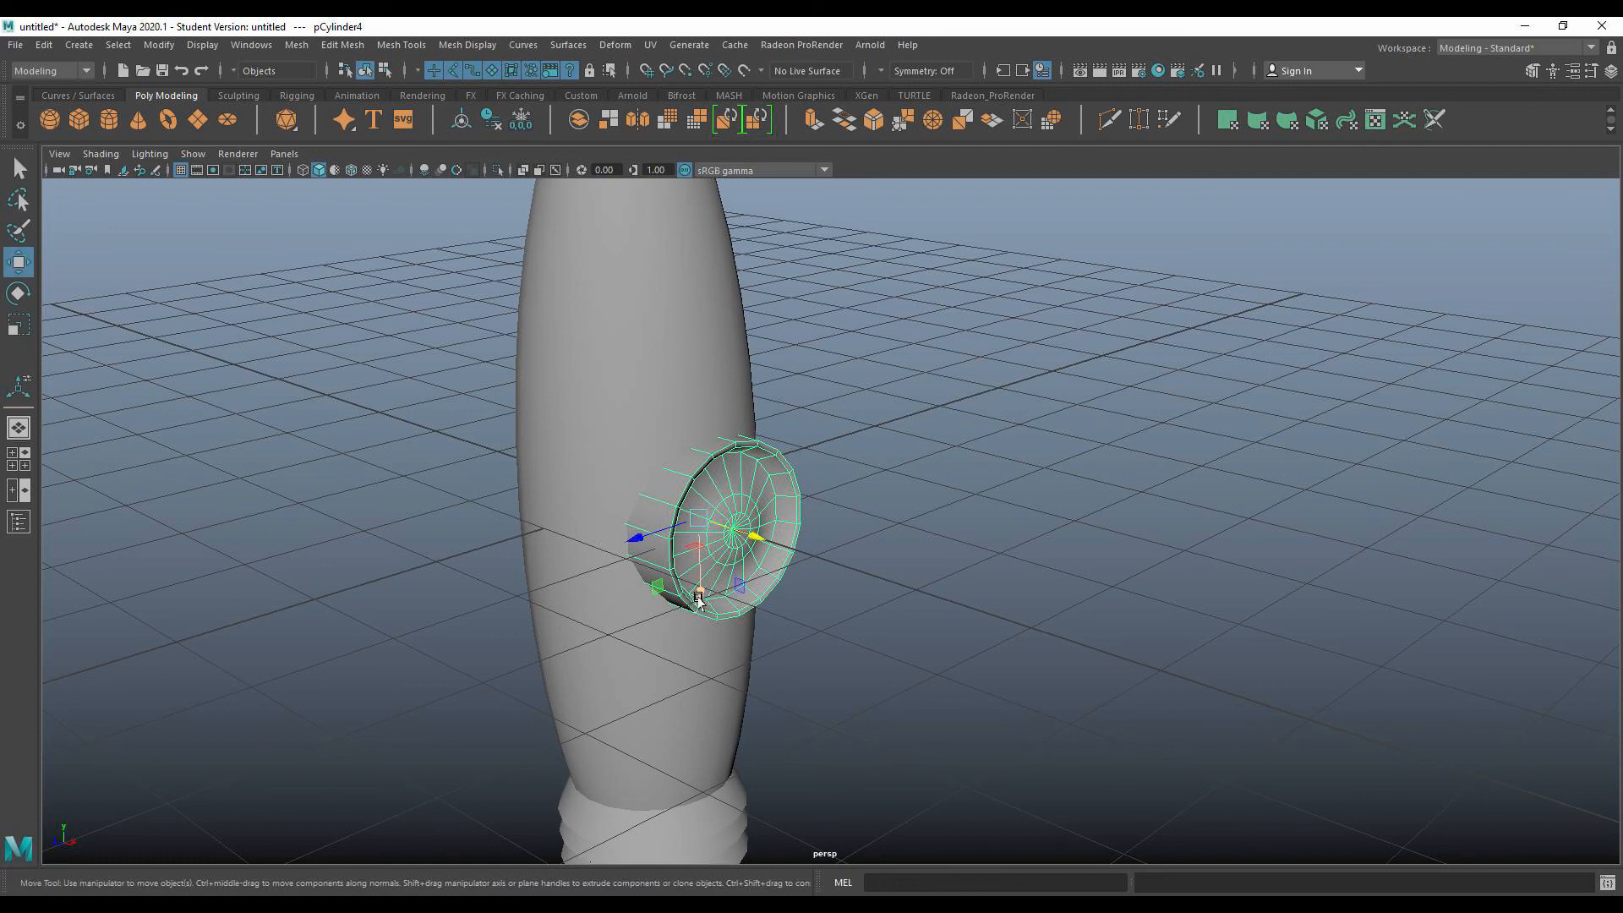
pyautogui.keyDown('shift'); pyautogui.moveTo(698, 600); pyautogui.dragTo(698, 418); pyautogui.keyUp('shift')
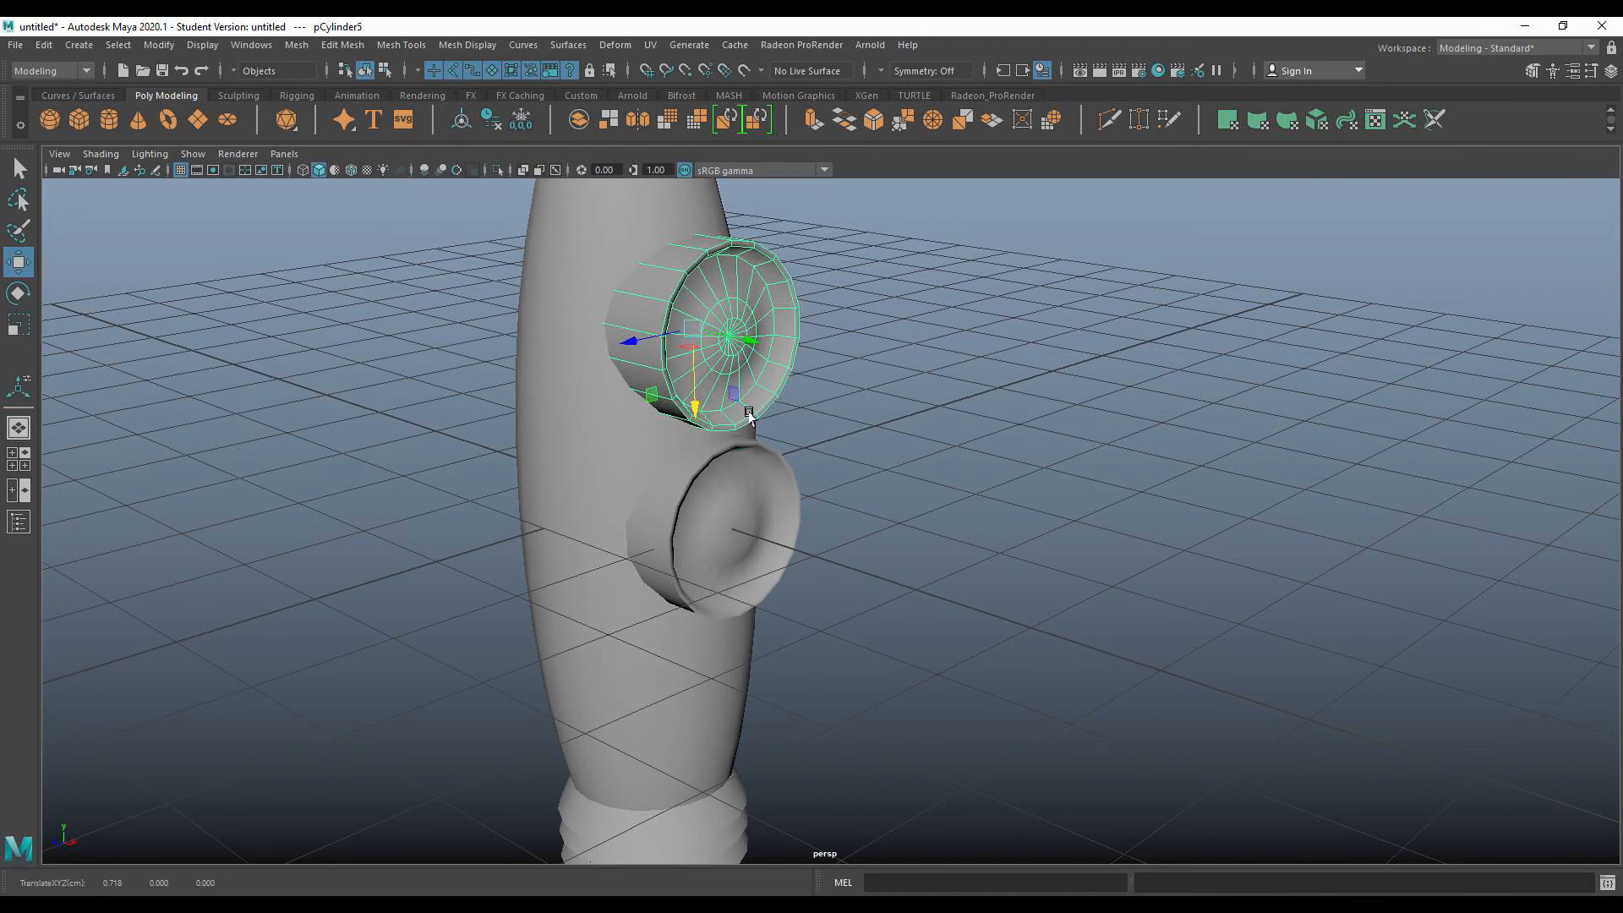
# Tilt the upper porthole copy to about -81.8° in Z and scale it down uniformly to about two-thirds of its size.
pyautogui.press('e')
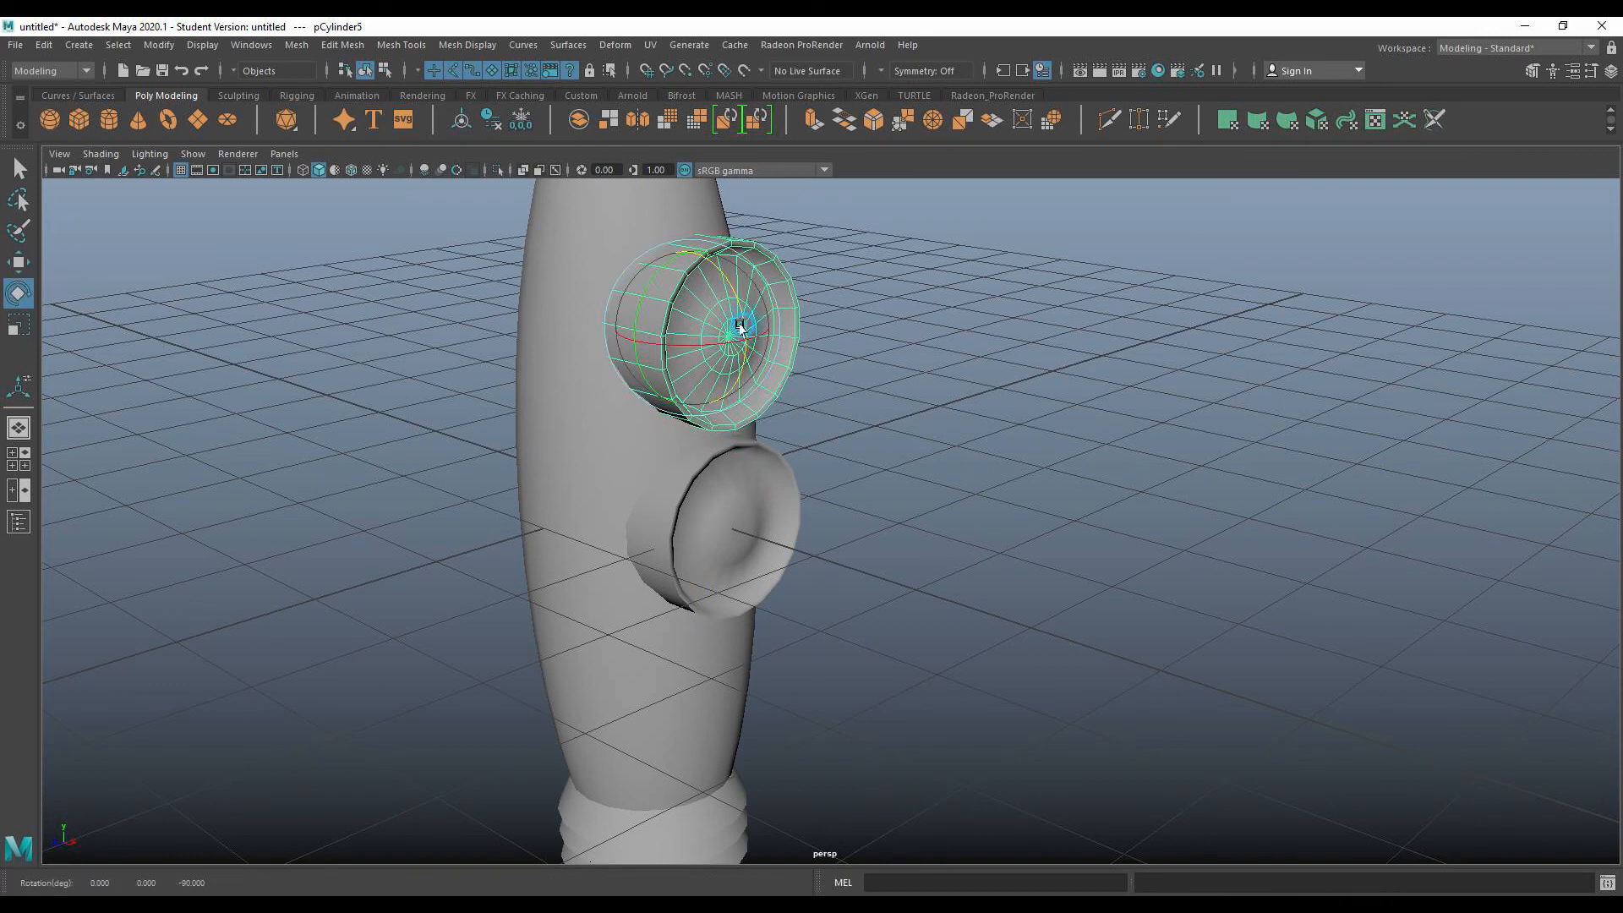
pyautogui.moveTo(739, 325); pyautogui.dragTo(745, 320)
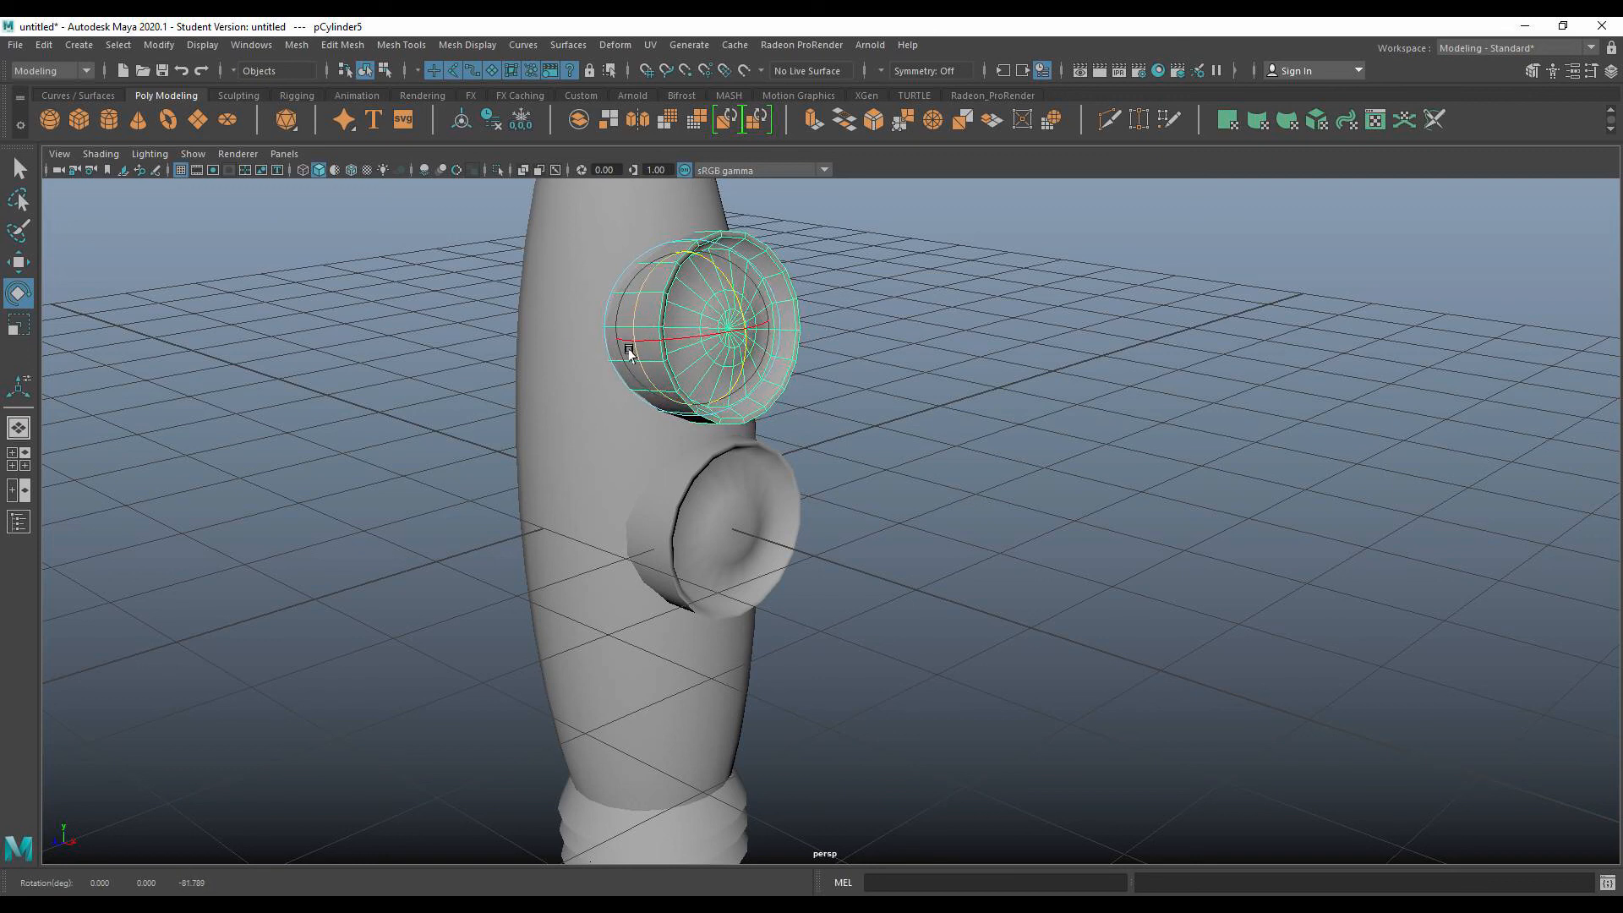
pyautogui.press('r')
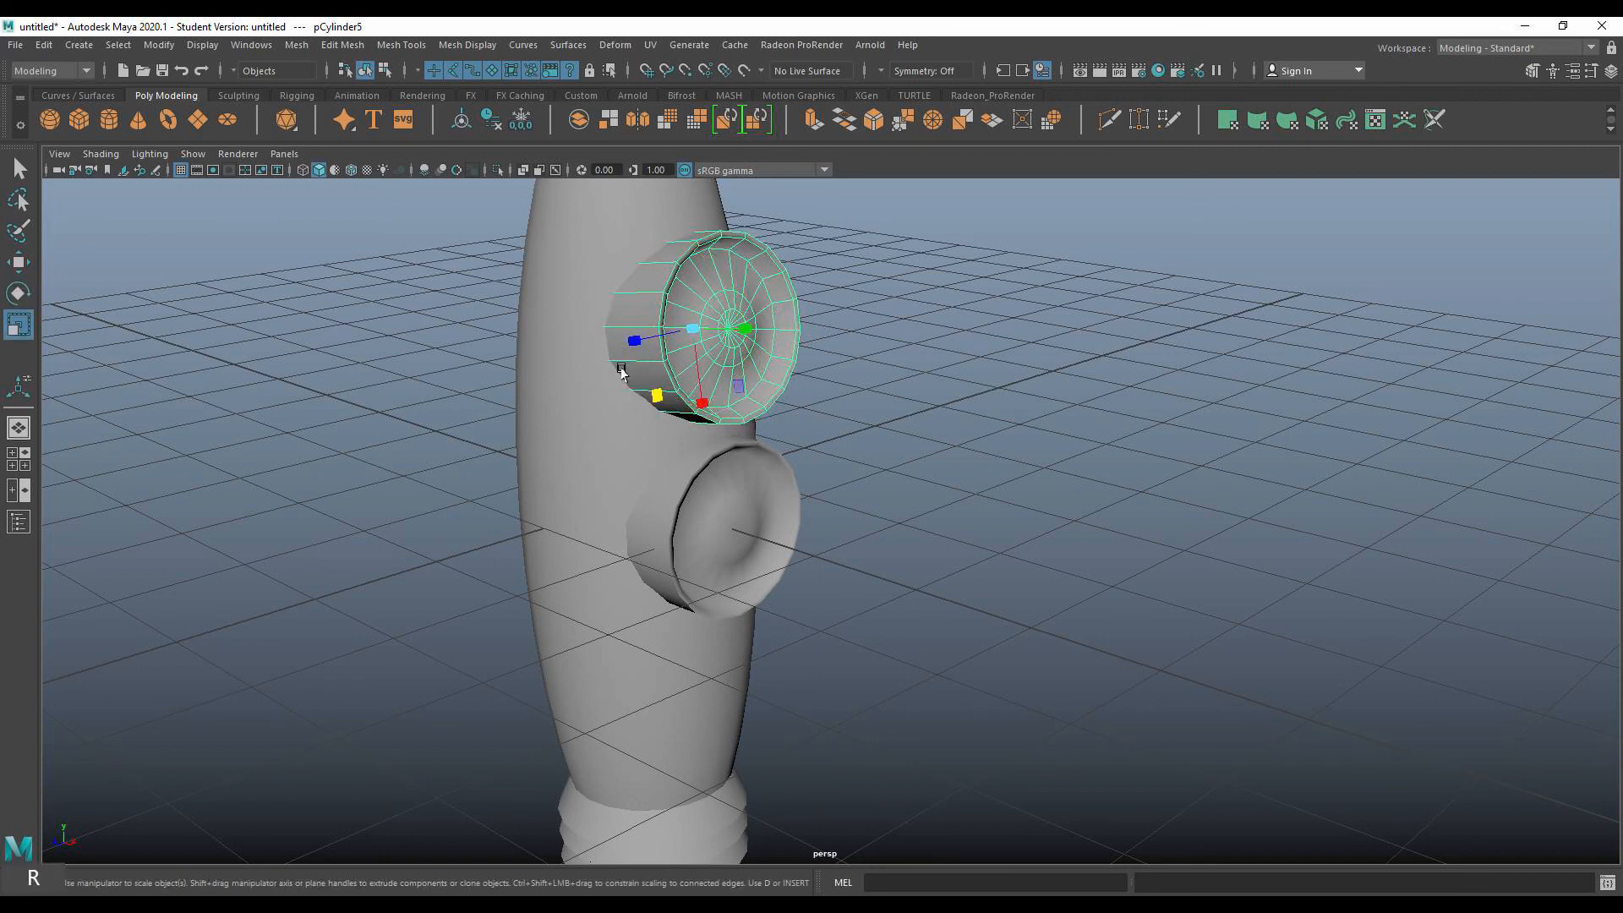
pyautogui.click(656, 397)
pyautogui.moveTo(689, 327); pyautogui.dragTo(629, 441)
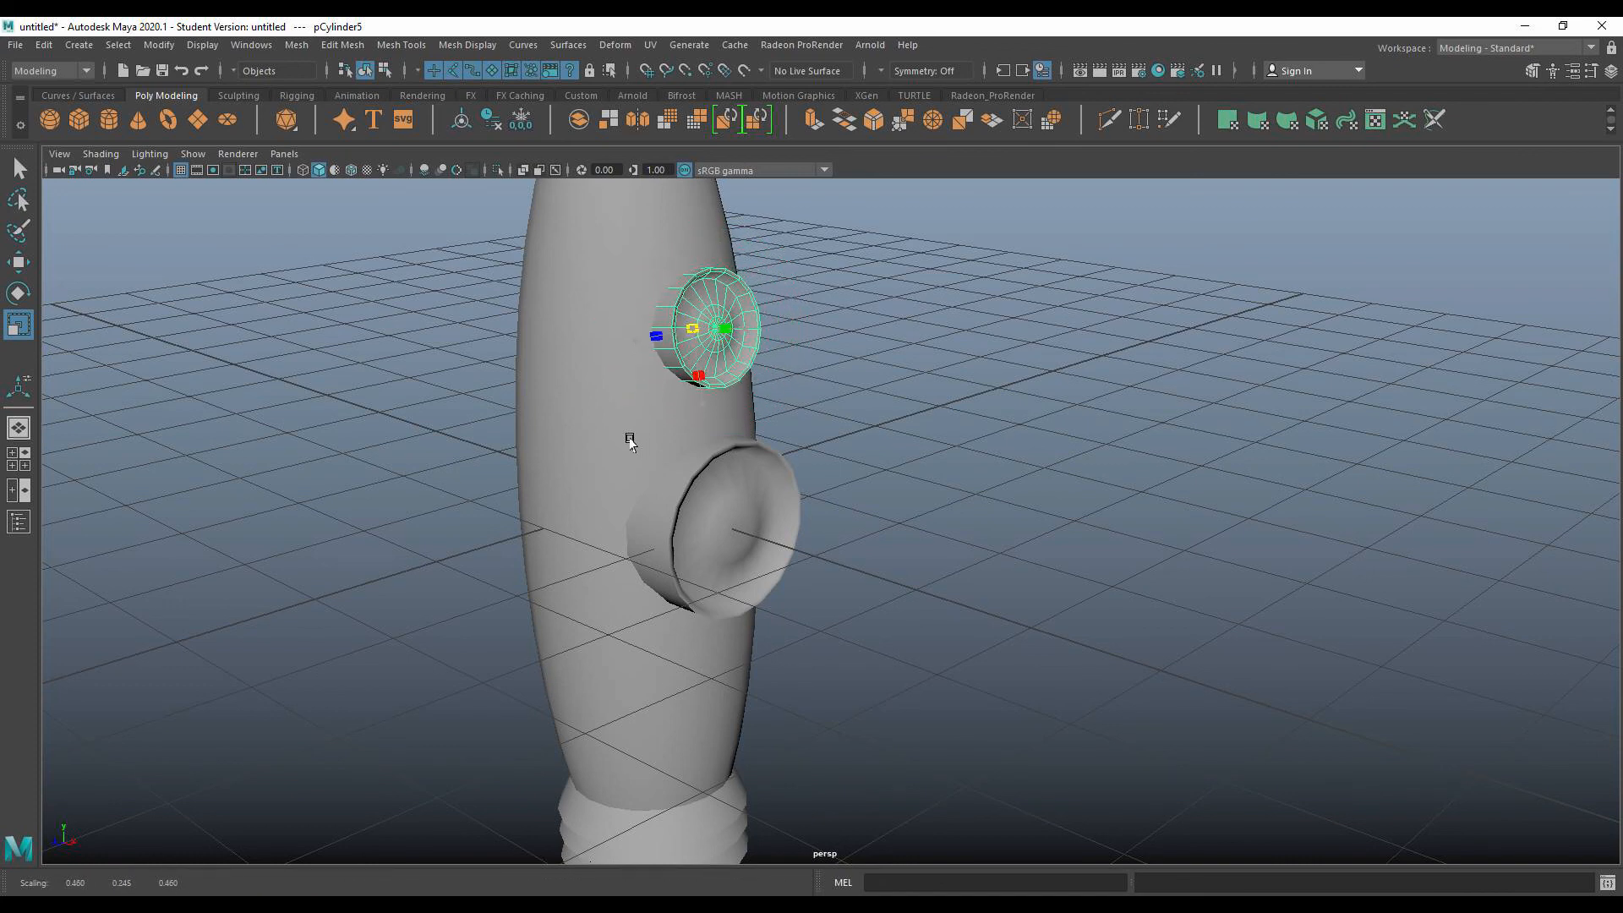
pyautogui.click(889, 442)
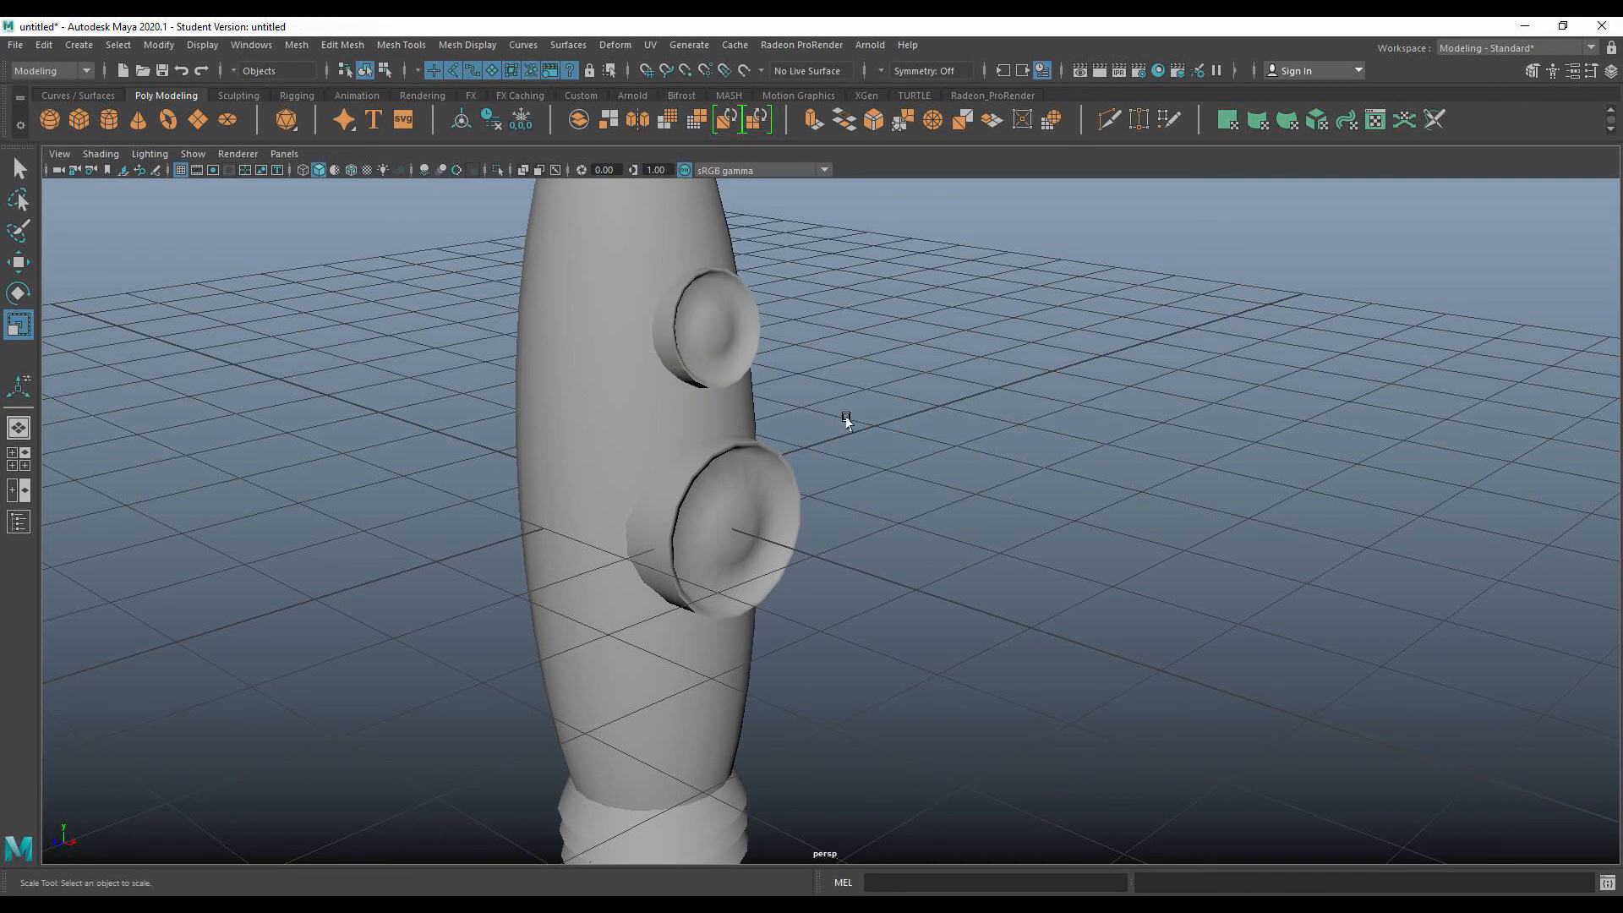
pyautogui.moveTo(864, 438)
pyautogui.keyDown('alt'); pyautogui.mouseDown()
pyautogui.moveTo(645, 414)
pyautogui.moveTo(759, 495)
pyautogui.moveTo(972, 438)
pyautogui.moveTo(927, 449)
pyautogui.moveTo(835, 382)
pyautogui.moveTo(854, 406)
pyautogui.moveTo(956, 420)
pyautogui.moveTo(858, 420)
pyautogui.moveTo(846, 442)
pyautogui.mouseUp(); pyautogui.keyUp('alt')
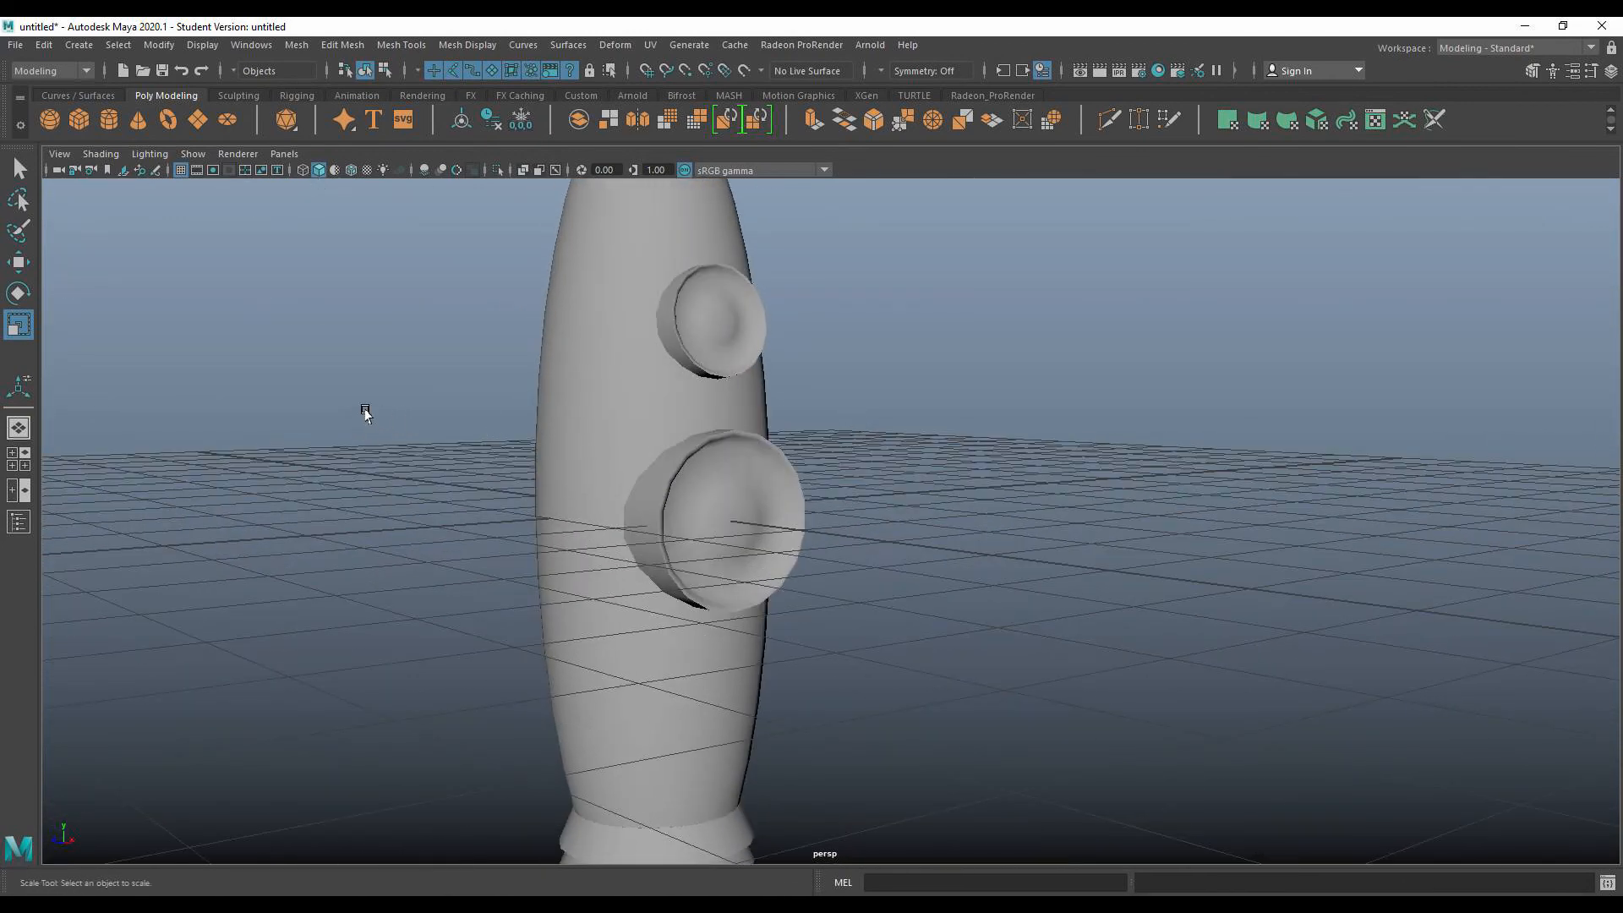
pyautogui.scroll(-4, 668, 477)
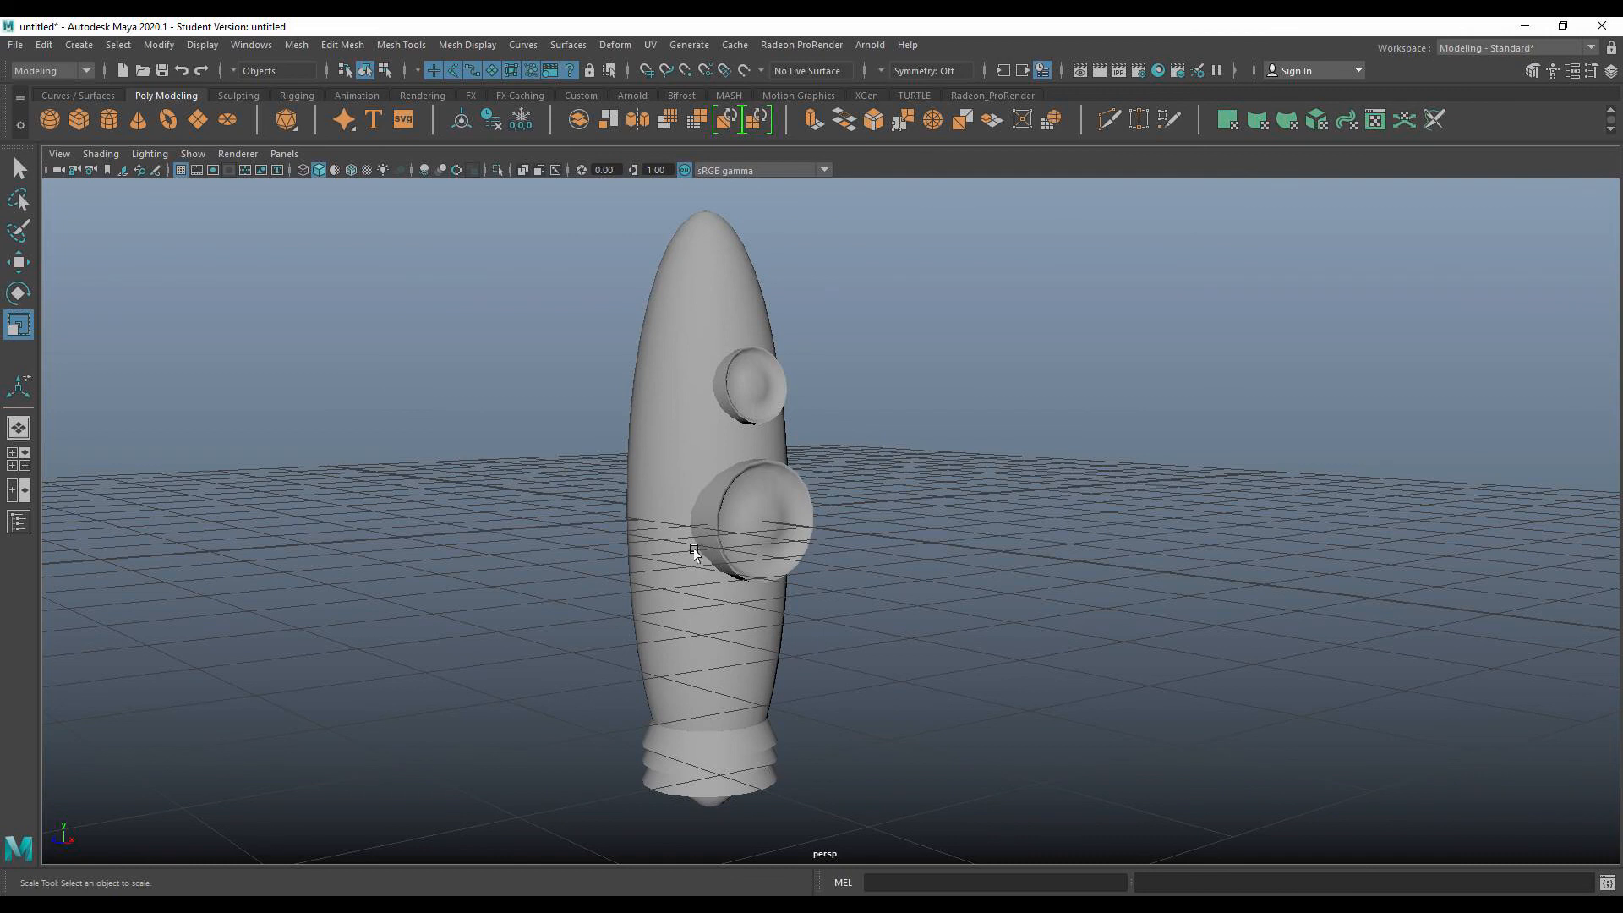